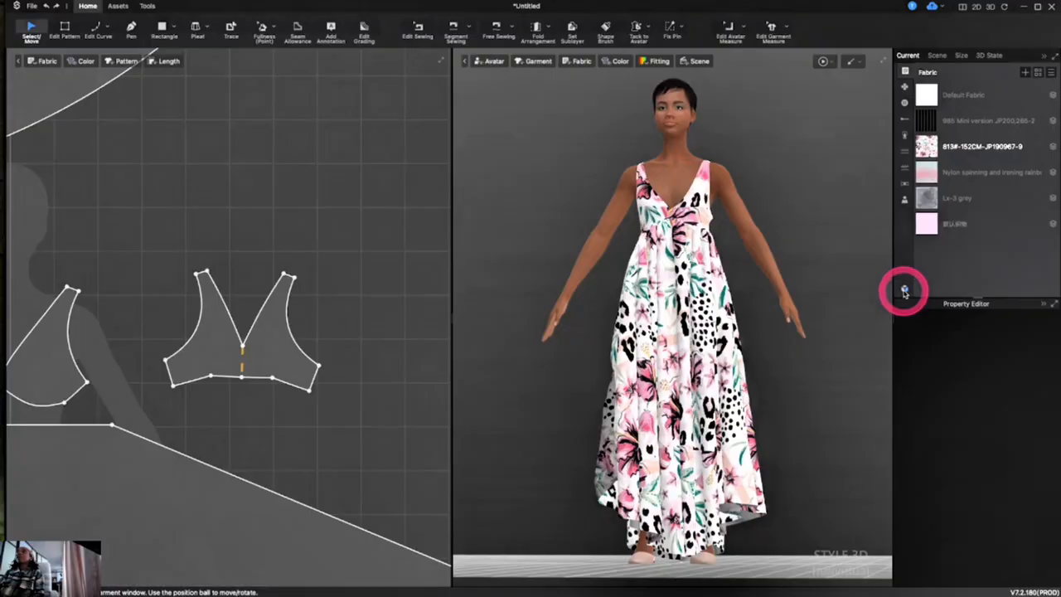
# Step: Open the avatar pose collection in the Resource Library and preview Pose01 and the Female Posture_ Fashion 05FP_ Fashion05 pose
pyautogui.click(904, 290)
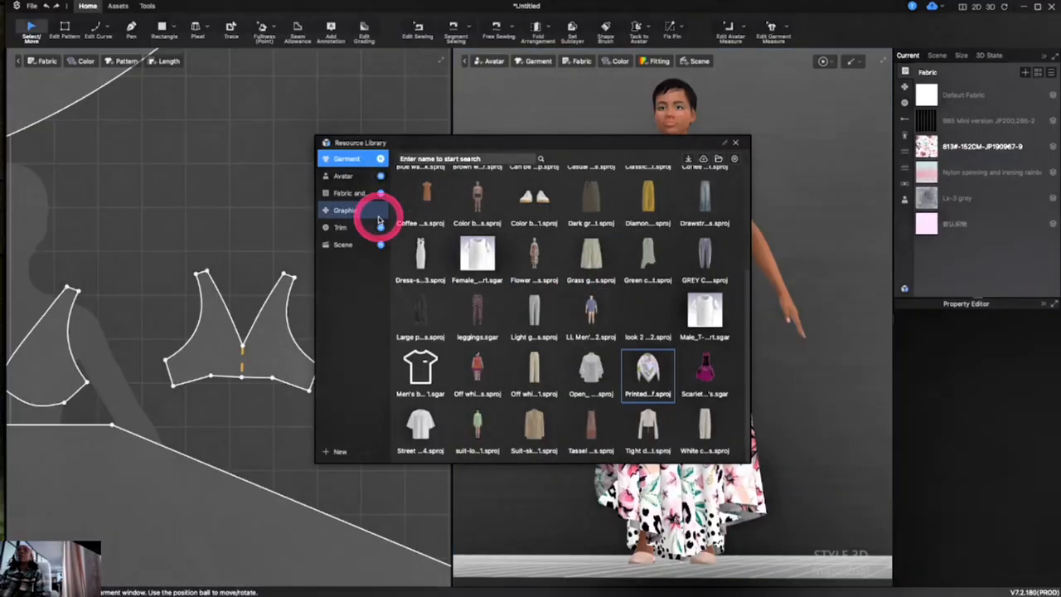
pyautogui.click(345, 176)
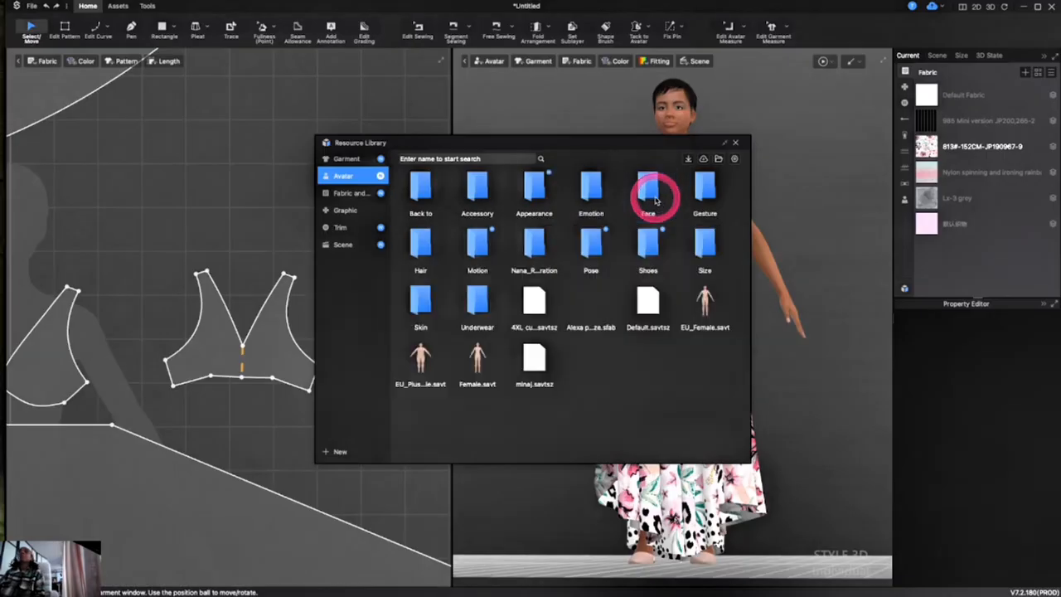
pyautogui.click(593, 255)
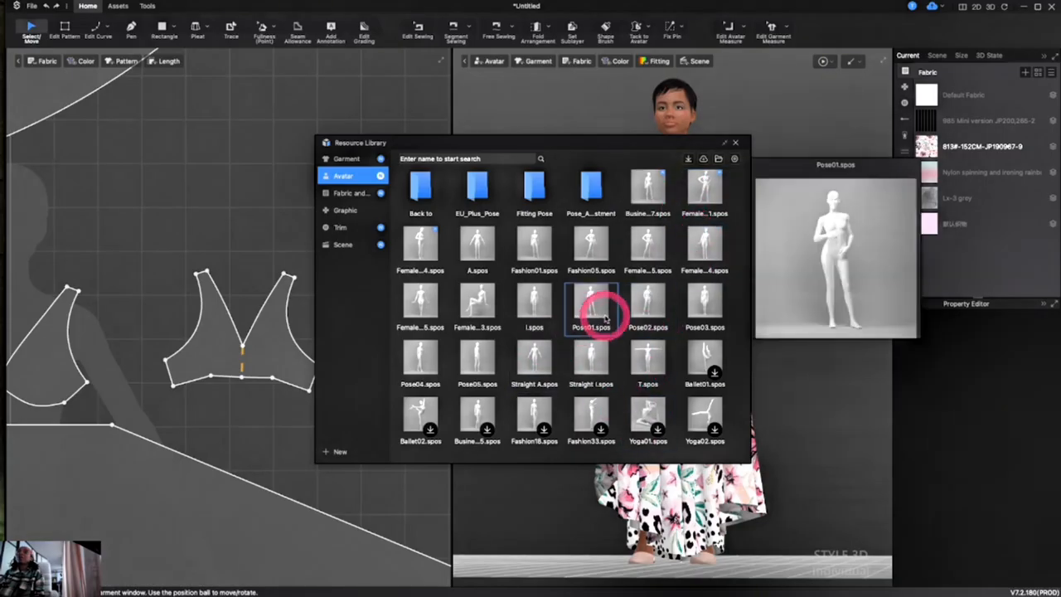
pyautogui.moveTo(670, 230)
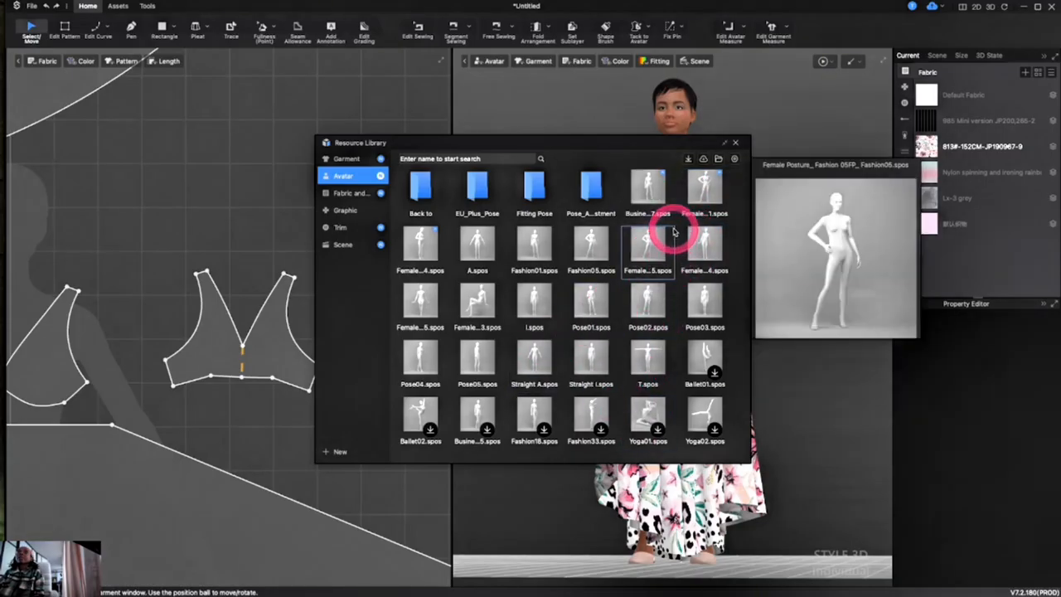
pyautogui.doubleClick(673, 232)
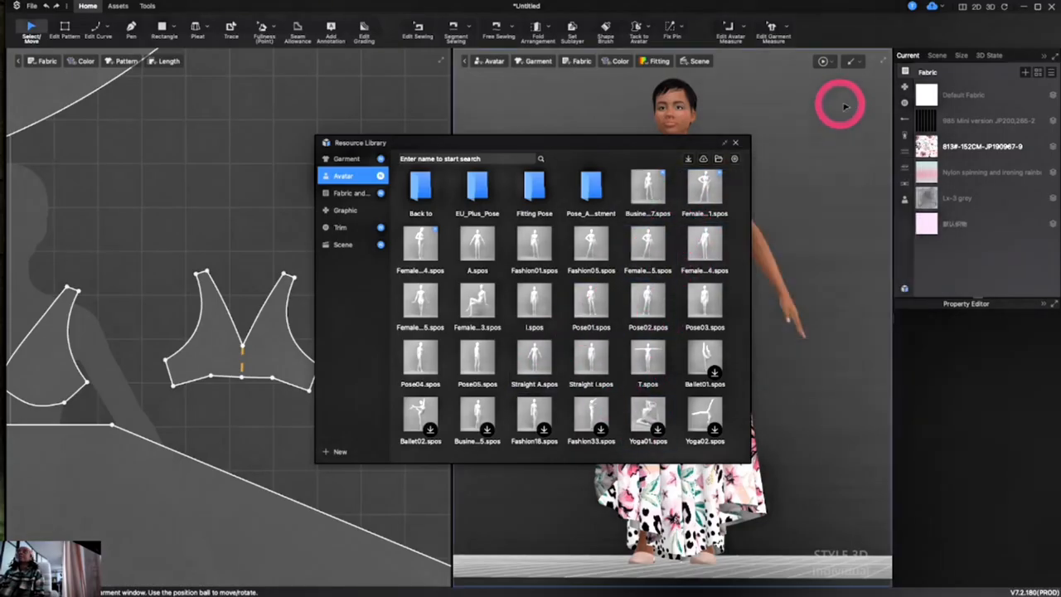
# Step: Start the garment simulation, apply the seated Female...3.spos pose to the avatar, and close the Resource Library
pyautogui.click(823, 62)
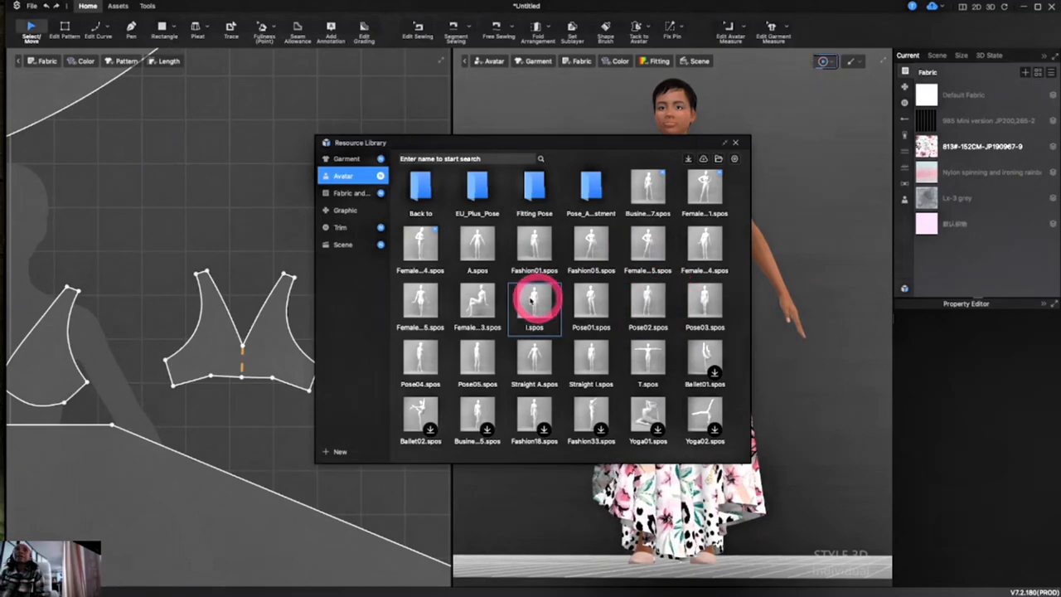
pyautogui.click(479, 307)
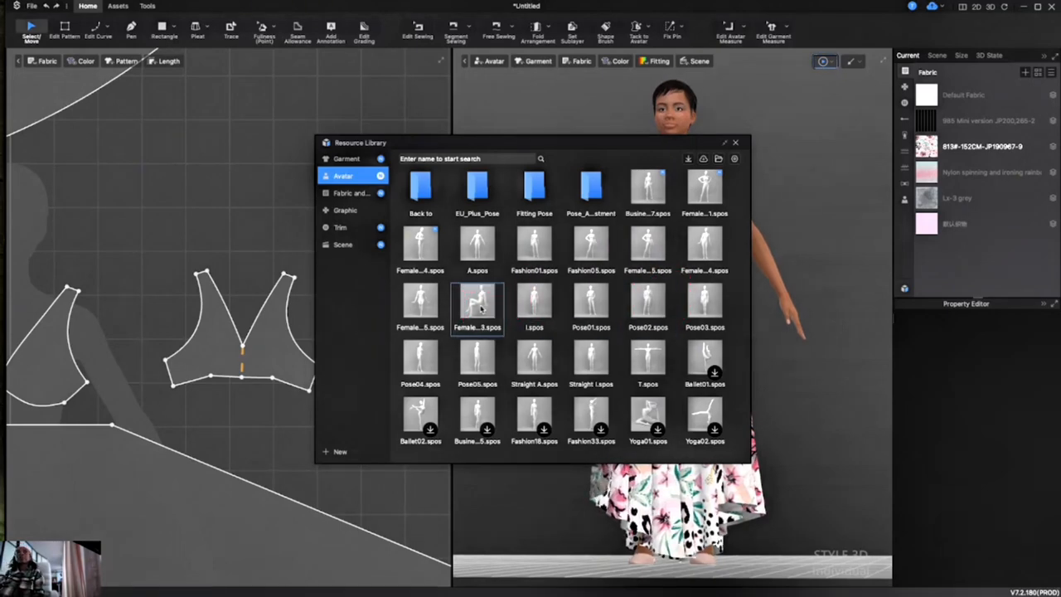
pyautogui.click(485, 375)
pyautogui.click(583, 278)
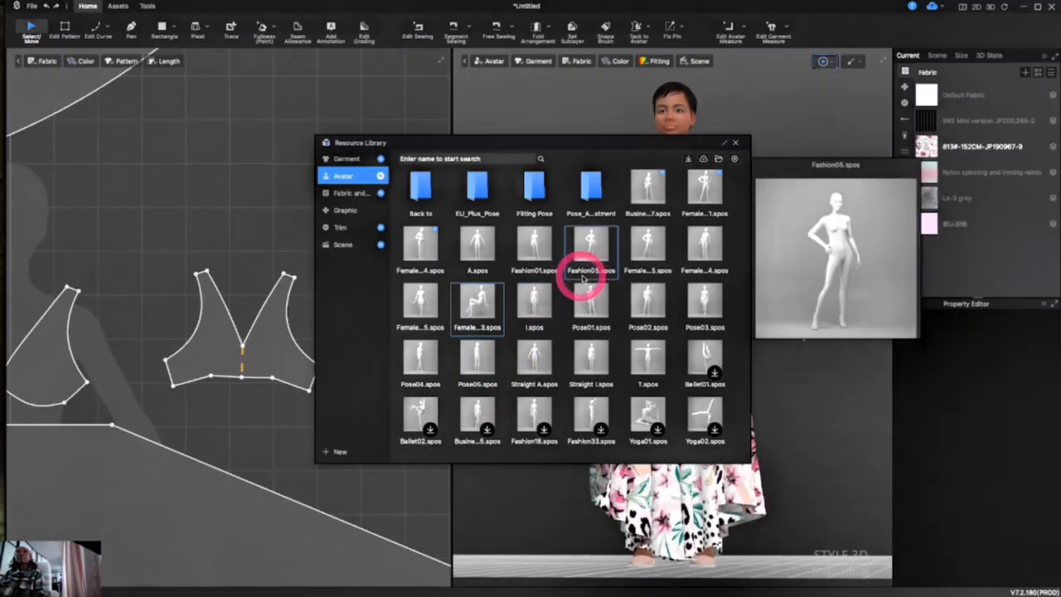
pyautogui.click(737, 144)
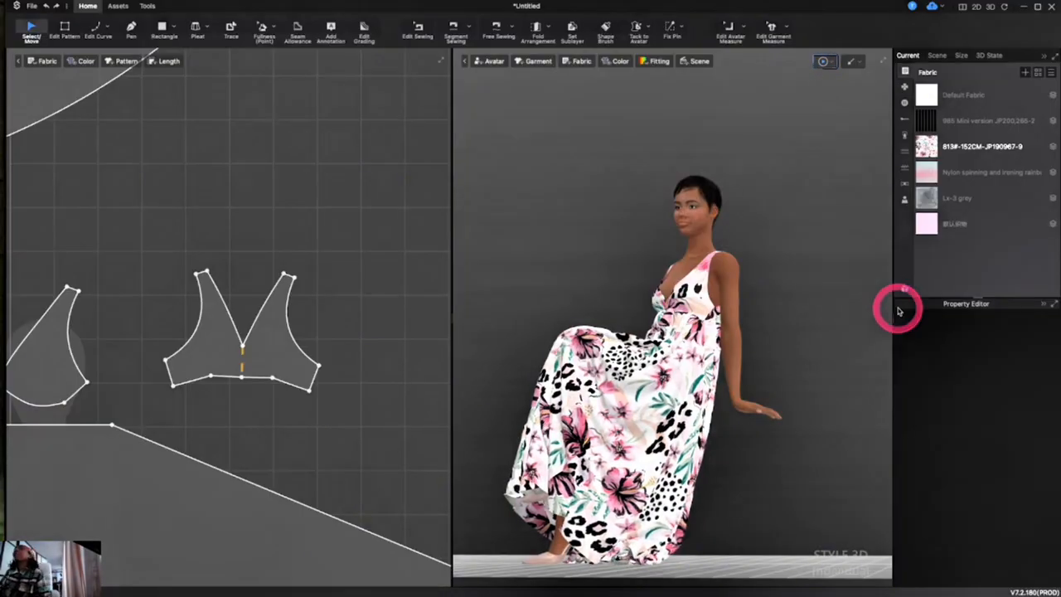
# Step: Reopen the pose collection and preview the Pose02, T, Pose03 and Female Posture_ Fashion 05FP_ Fashion05 poses
pyautogui.click(919, 96)
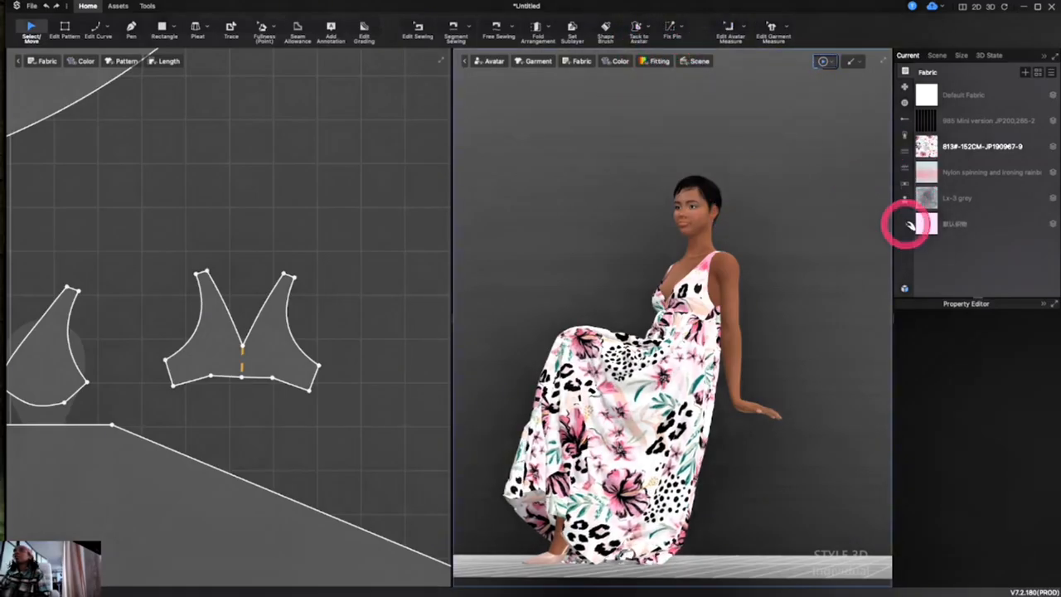
pyautogui.click(905, 292)
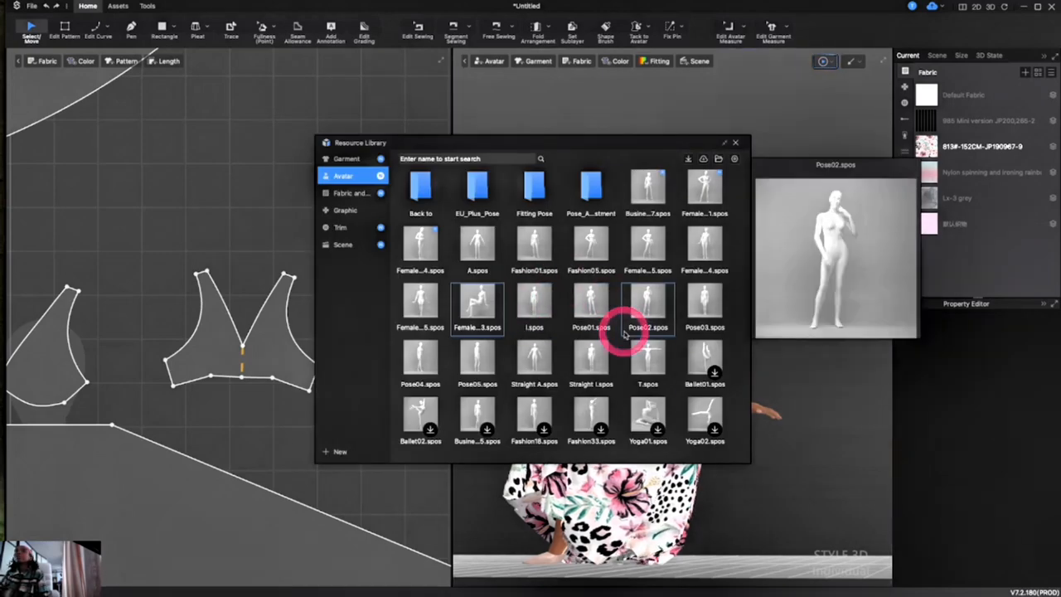
pyautogui.moveTo(643, 377)
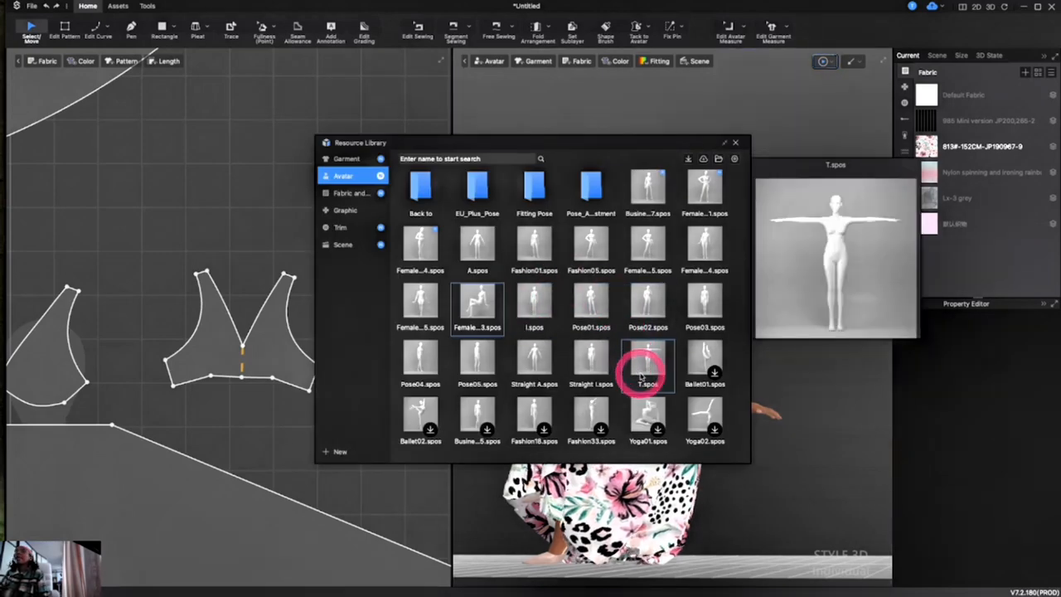
pyautogui.click(654, 353)
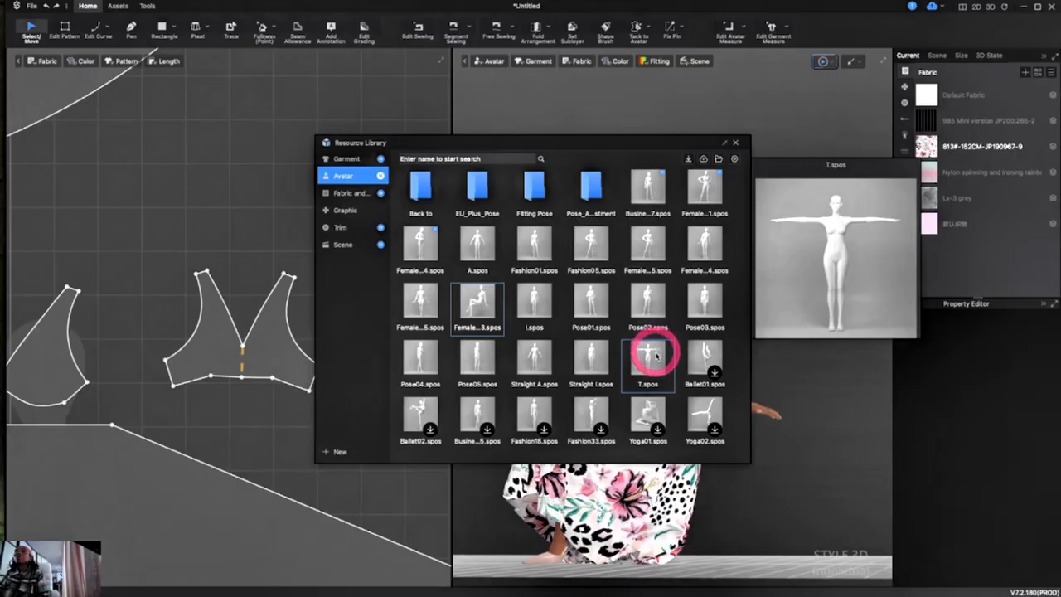
pyautogui.click(705, 292)
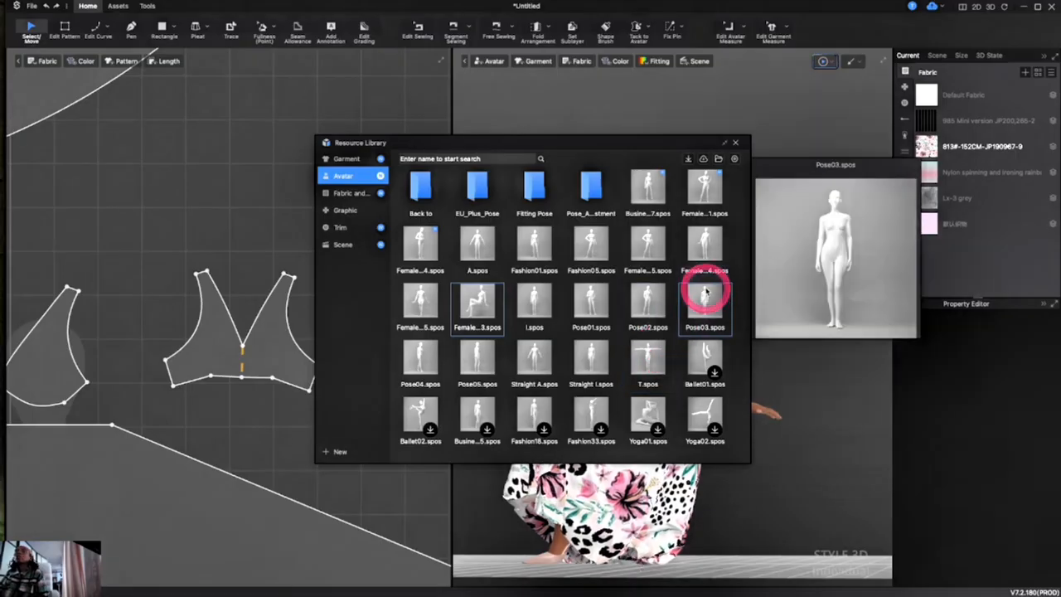
pyautogui.click(664, 239)
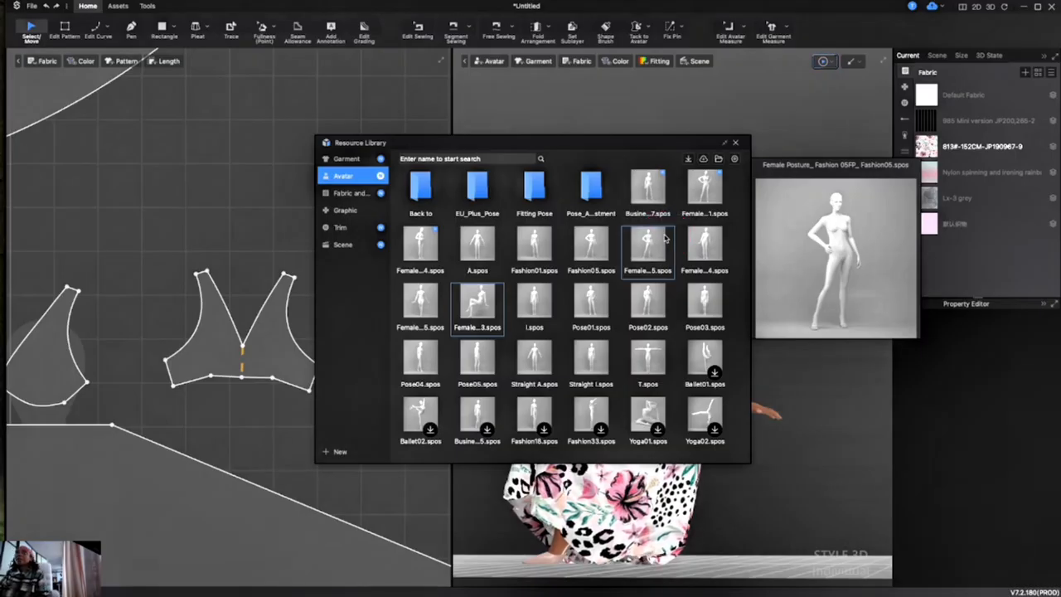
# Step: Examine the category and gender filters of the avatar marketplace and leave it without downloading anything
pyautogui.click(704, 161)
pyautogui.moveTo(270, 63); pyautogui.dragTo(810, 61)
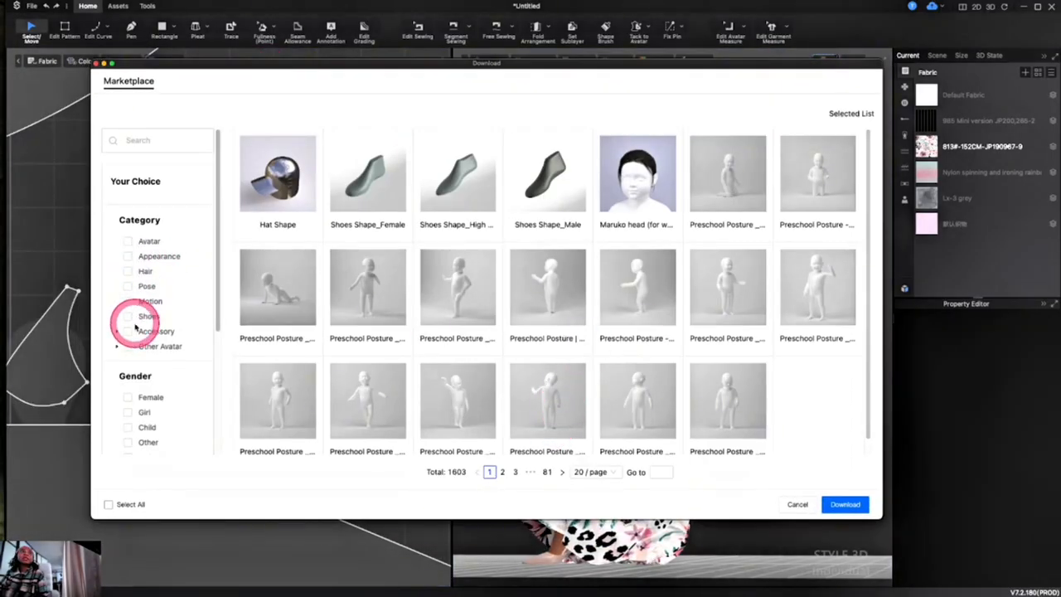
pyautogui.scroll(-3, 137, 332)
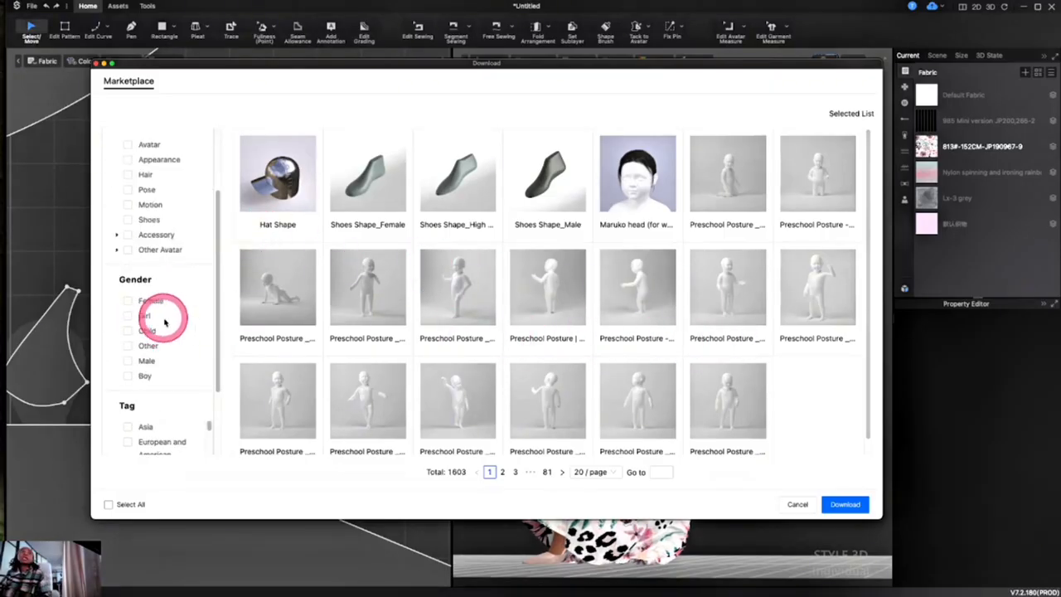
pyautogui.scroll(5, 165, 322)
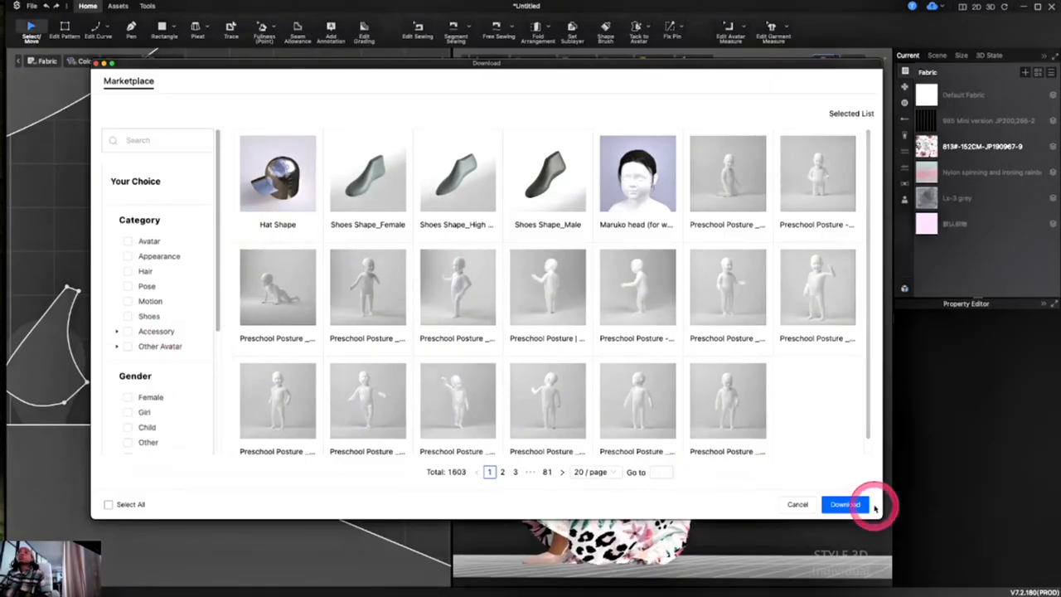
pyautogui.click(788, 504)
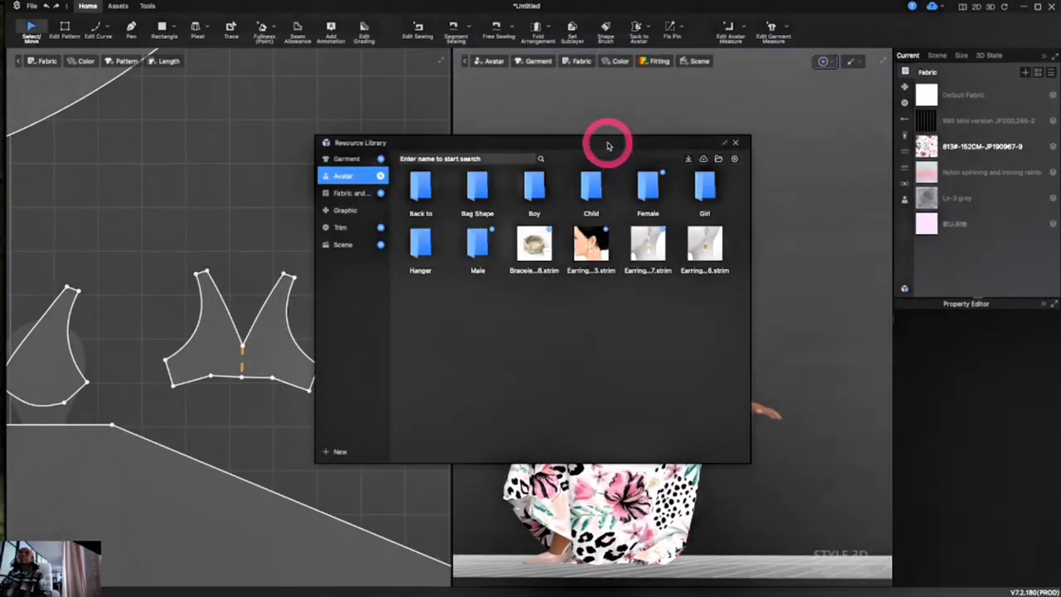
pyautogui.moveTo(609, 142); pyautogui.dragTo(584, 138)
pyautogui.click(447, 168)
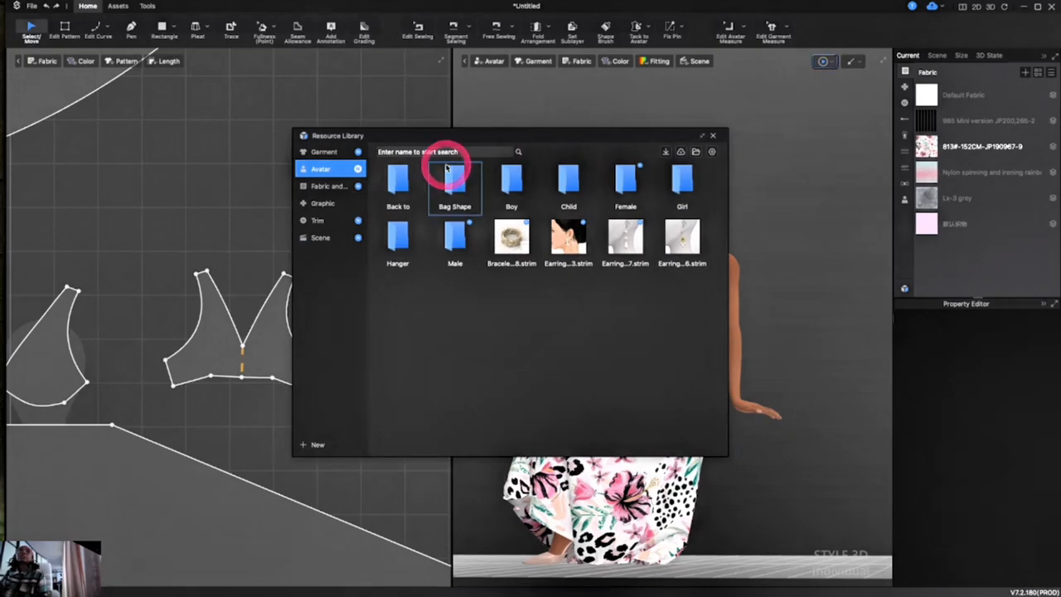
# Step: Browse the scene library, previewing the Blue_Room, 04_Scene and European_wall scenes
pyautogui.click(333, 238)
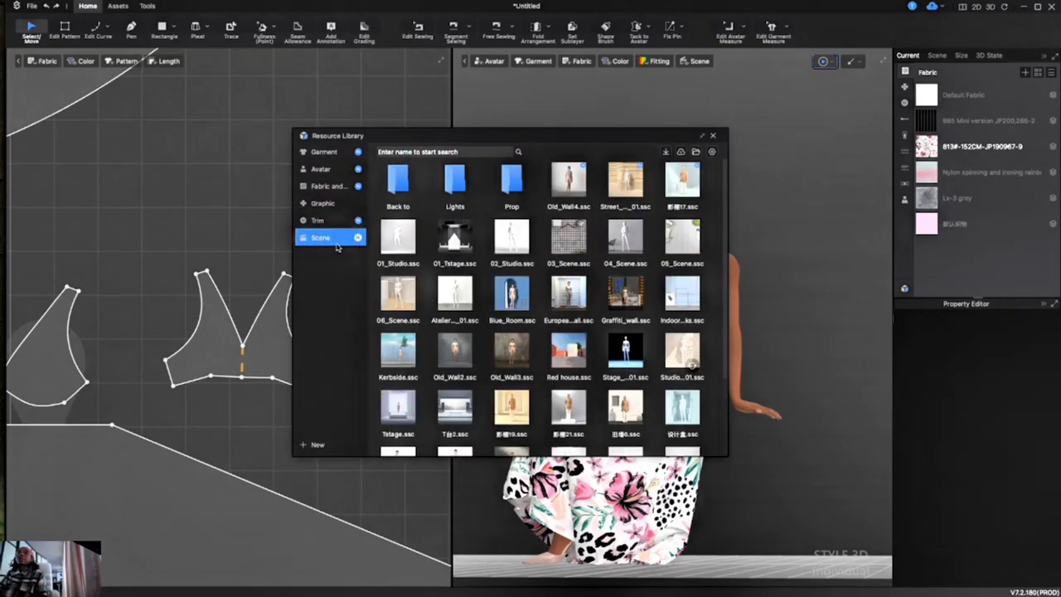
pyautogui.click(508, 305)
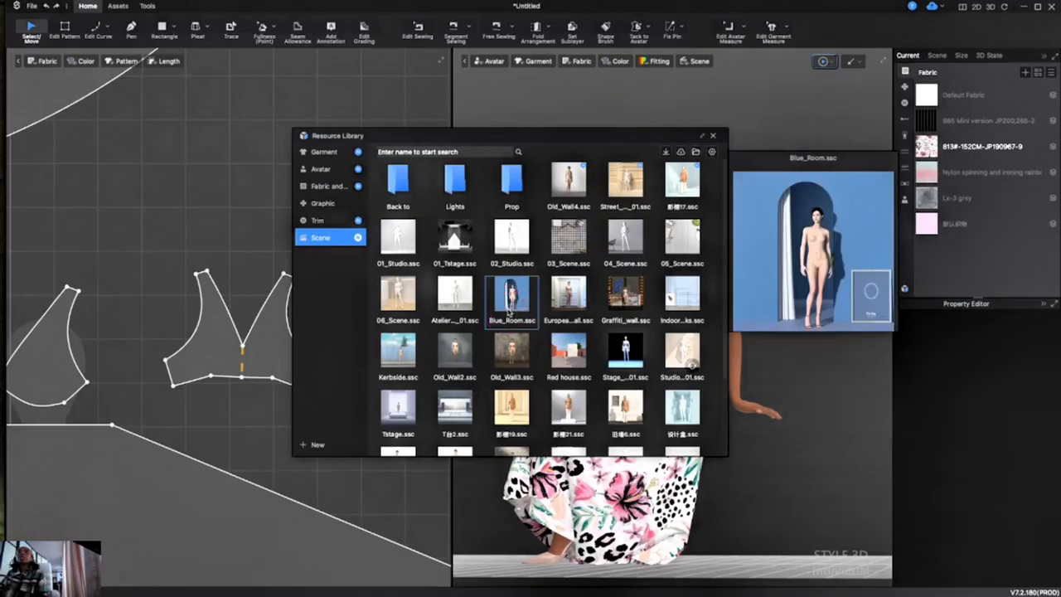
pyautogui.click(569, 340)
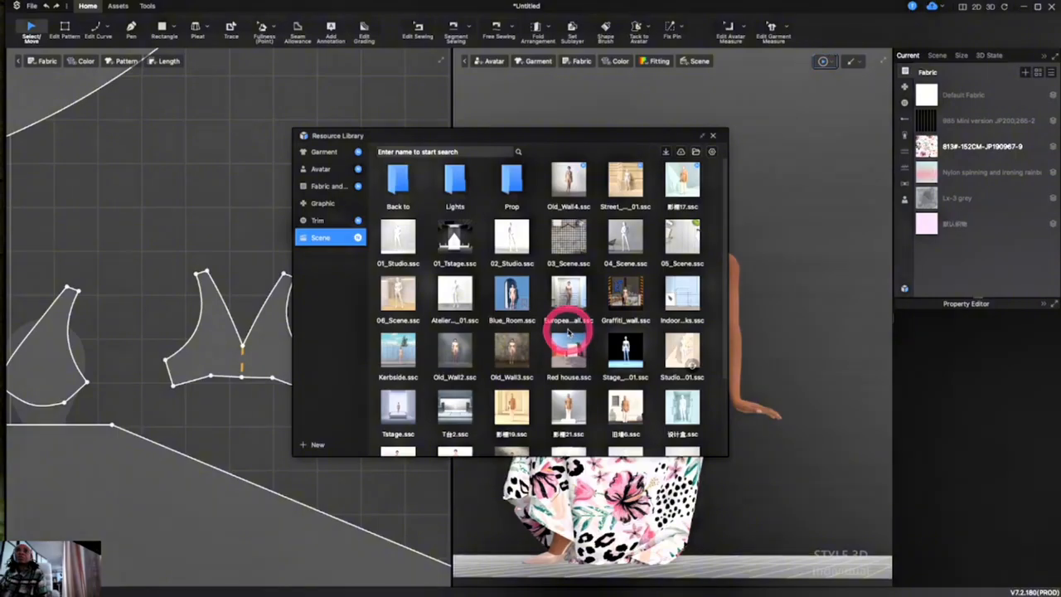
pyautogui.click(618, 246)
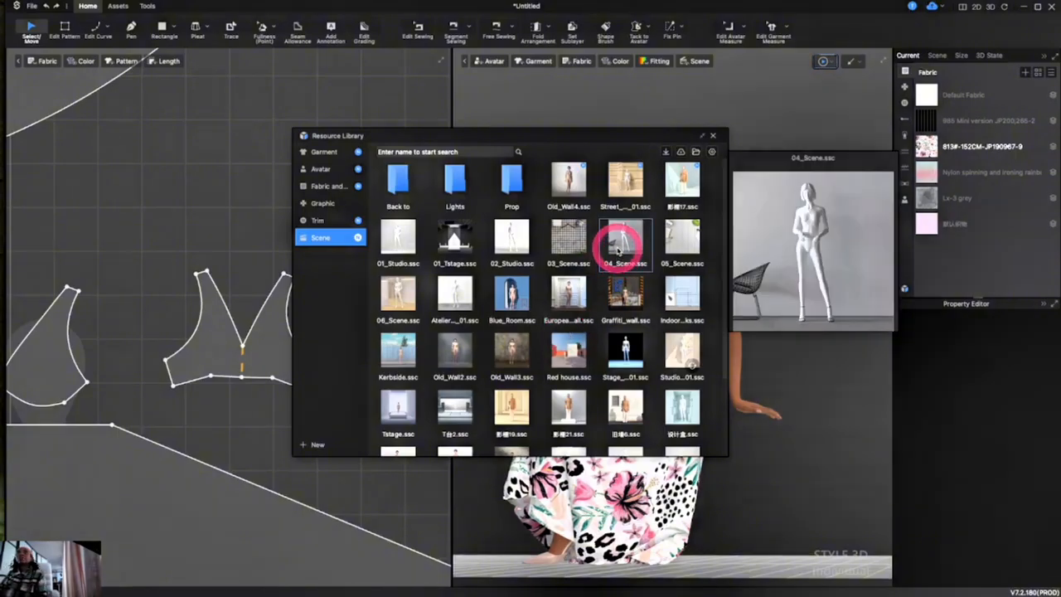
pyautogui.click(582, 301)
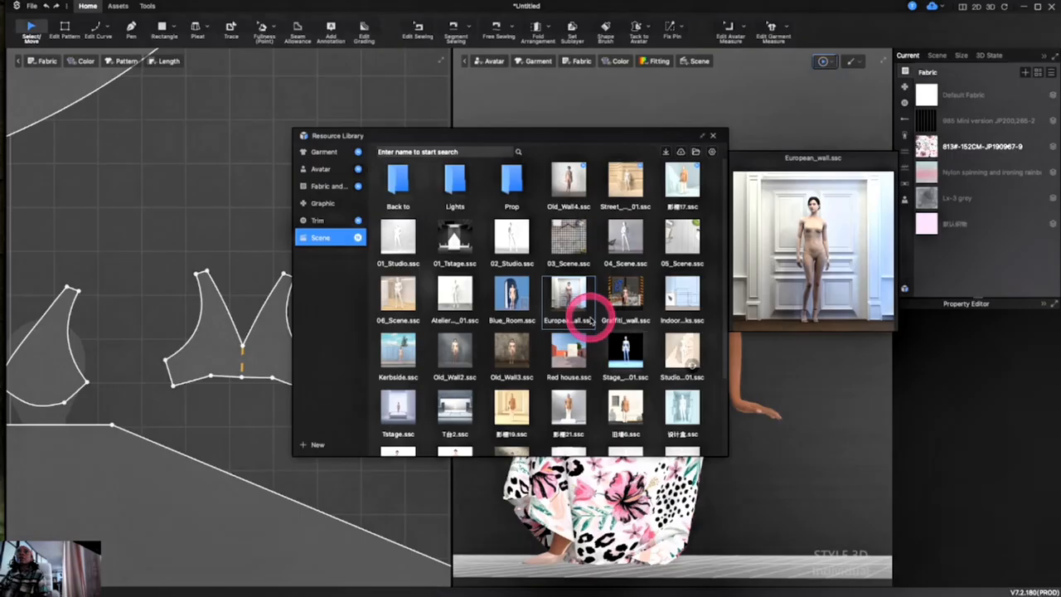
pyautogui.scroll(-2, 590, 322)
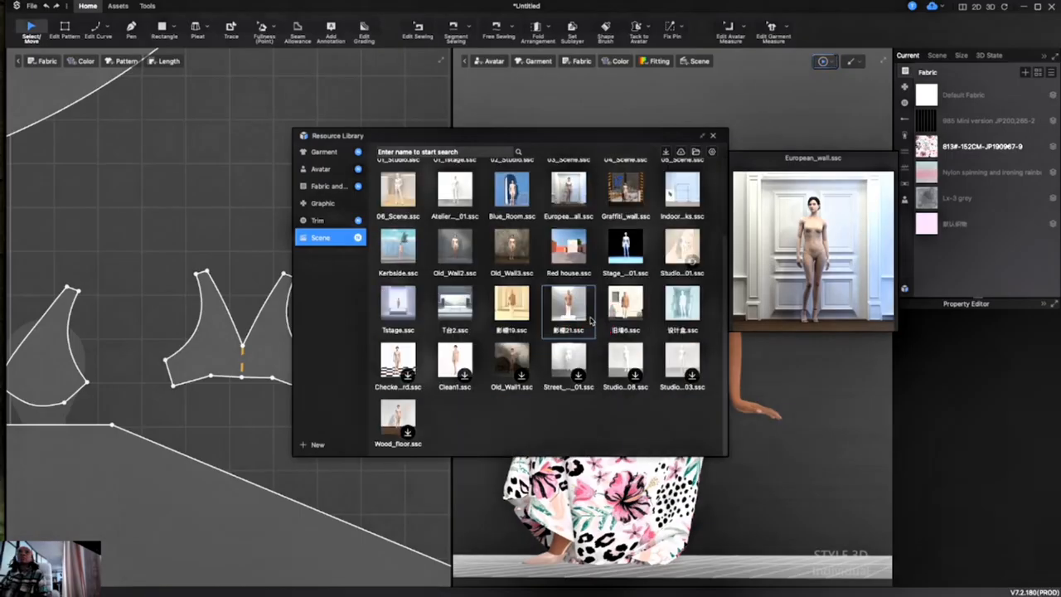
pyautogui.click(680, 187)
# Step: Open the marketplace for scenes and look through all three pages of downloadable backdrops
pyautogui.click(680, 152)
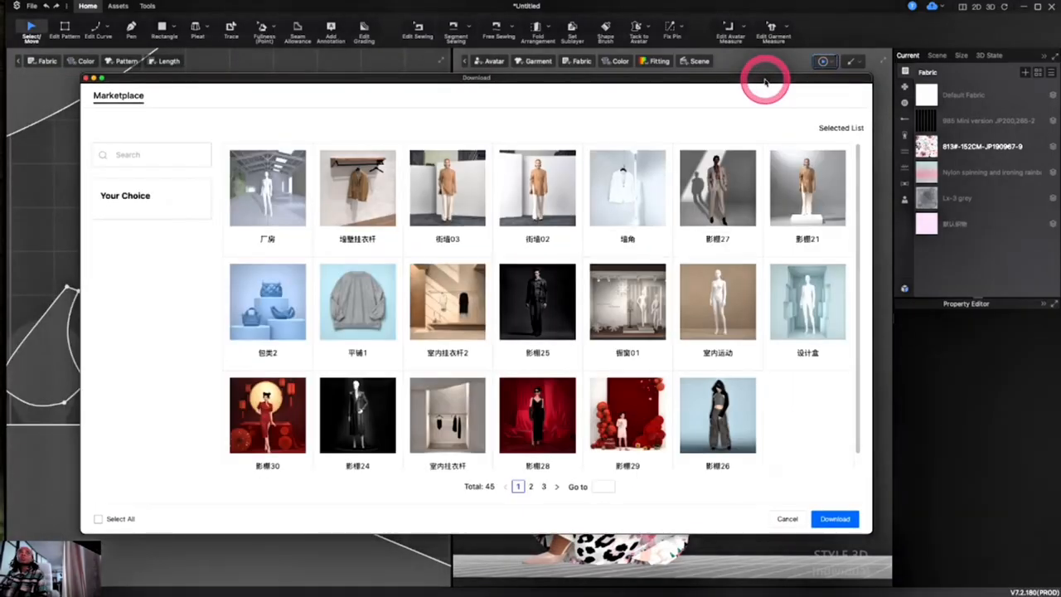
pyautogui.click(668, 262)
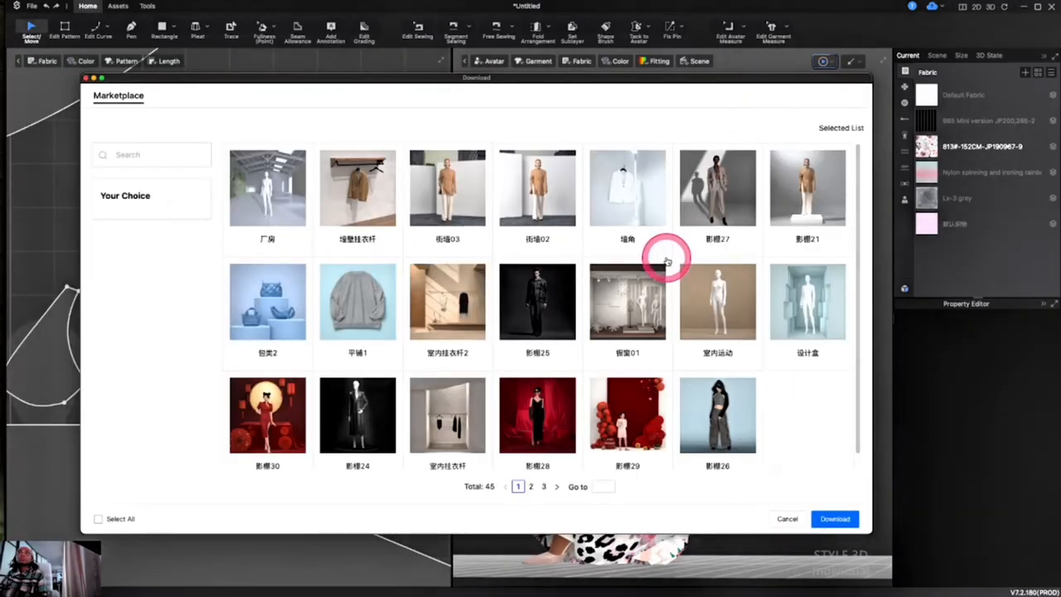
pyautogui.scroll(-1, 668, 262)
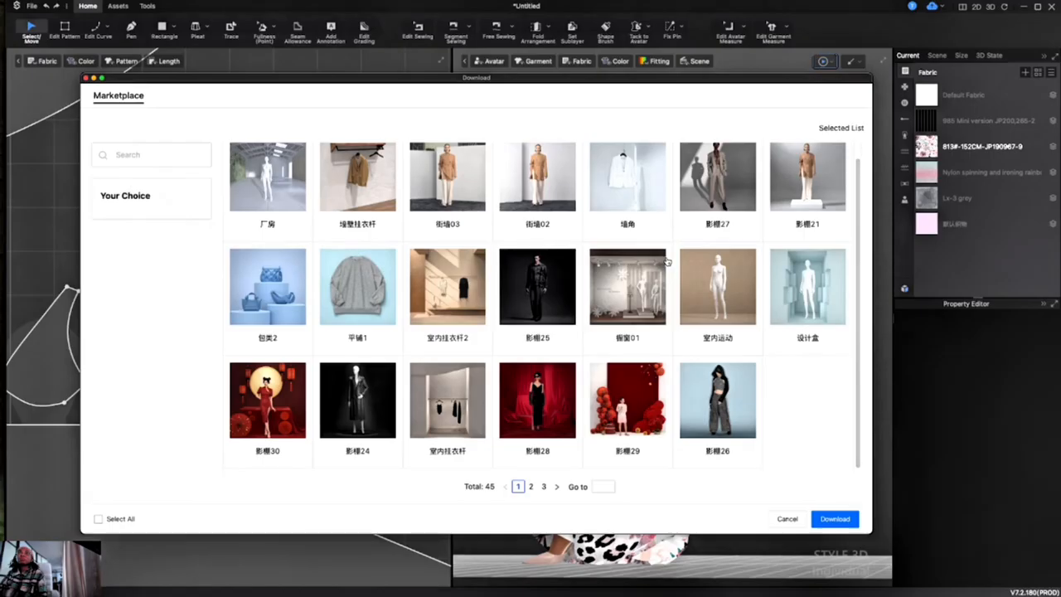
pyautogui.click(531, 486)
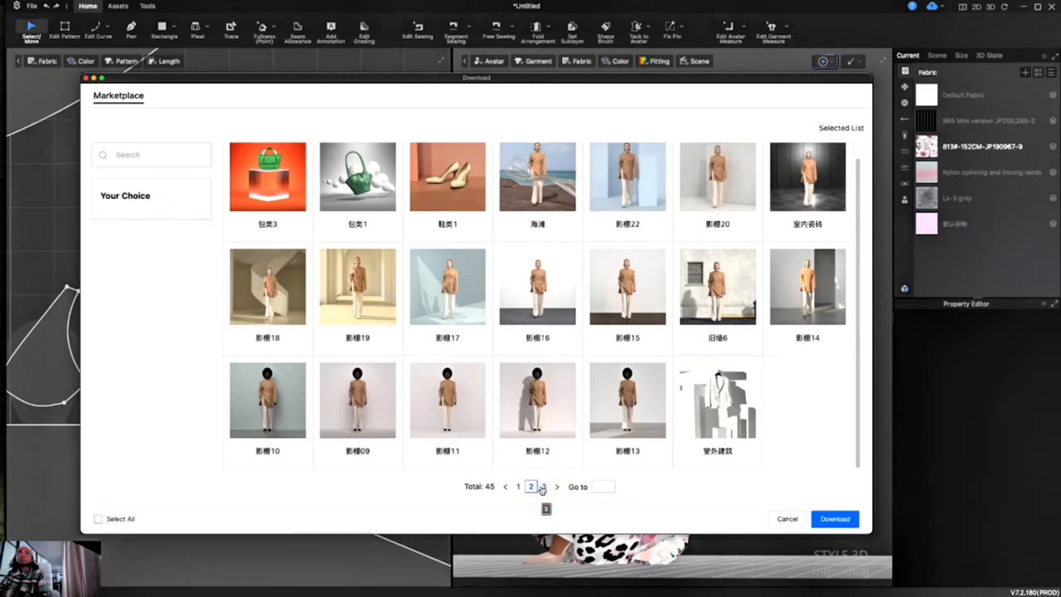
pyautogui.click(544, 486)
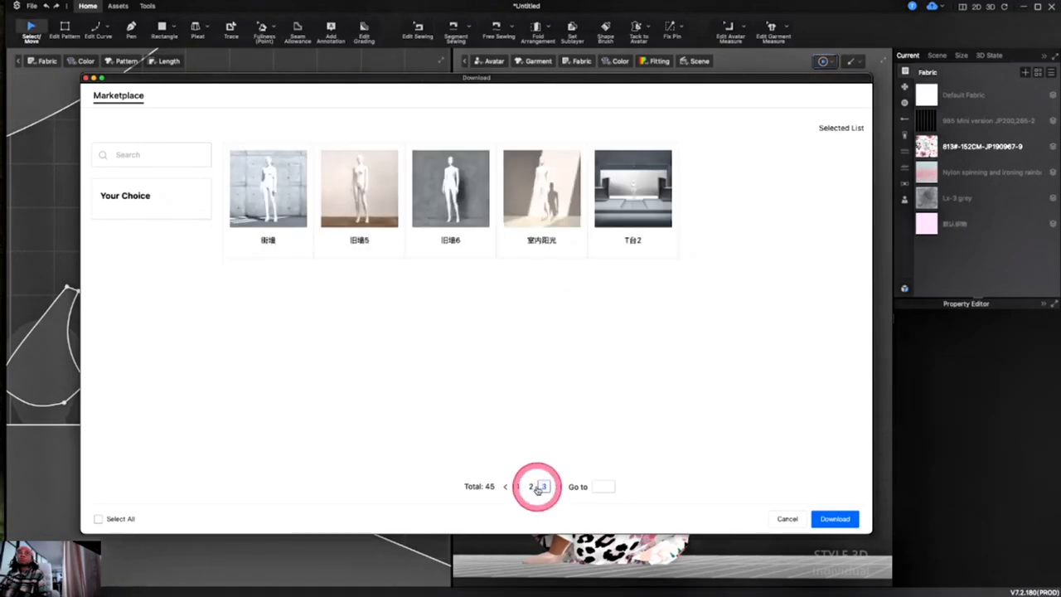
# Step: Download the 包类3 scene from the marketplace's second page, then close the marketplace and check the scene library
pyautogui.click(531, 486)
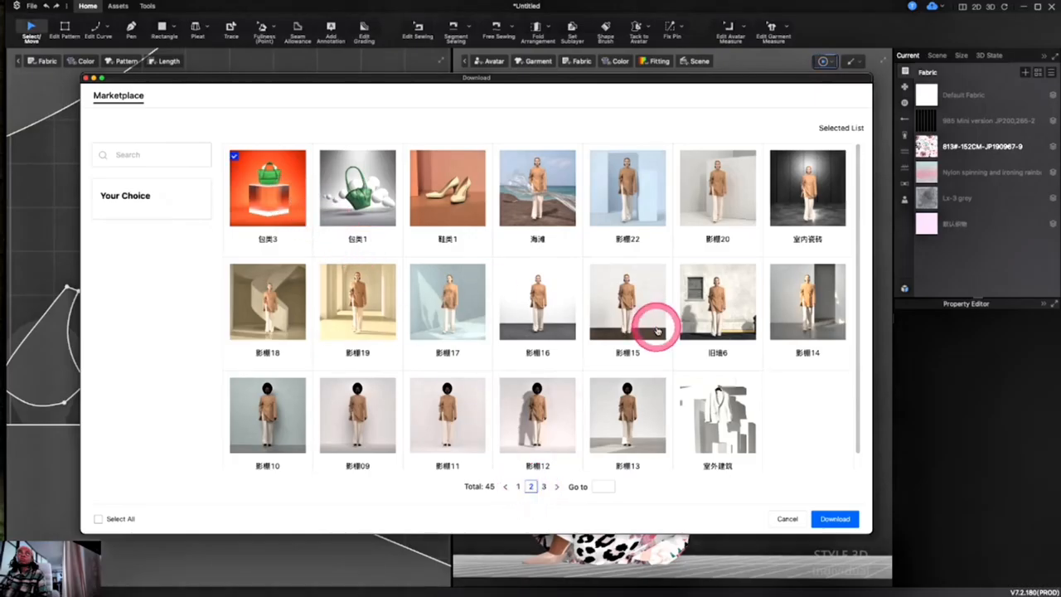
pyautogui.click(835, 518)
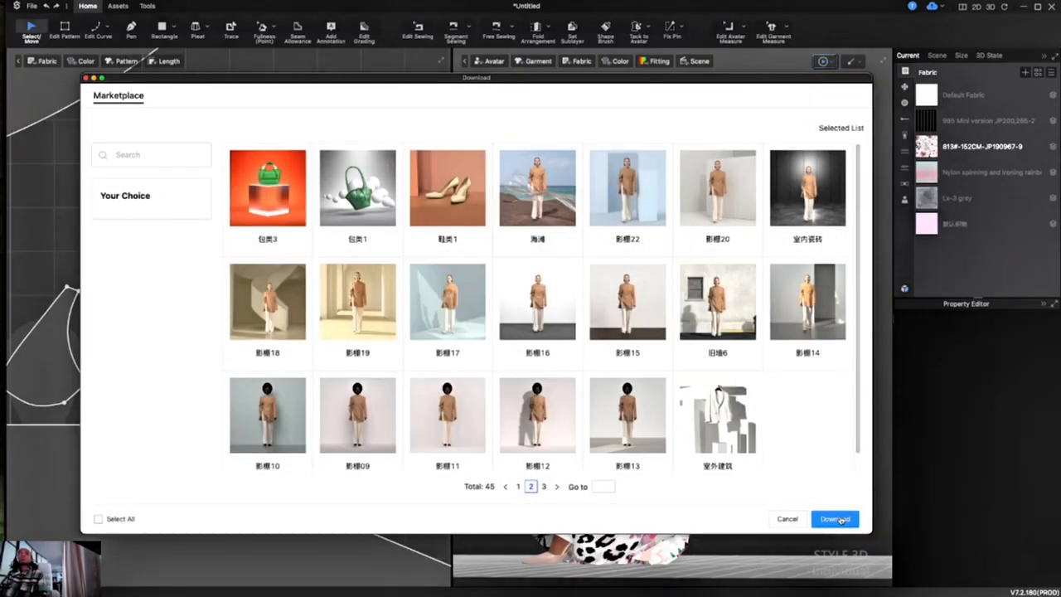
pyautogui.click(787, 519)
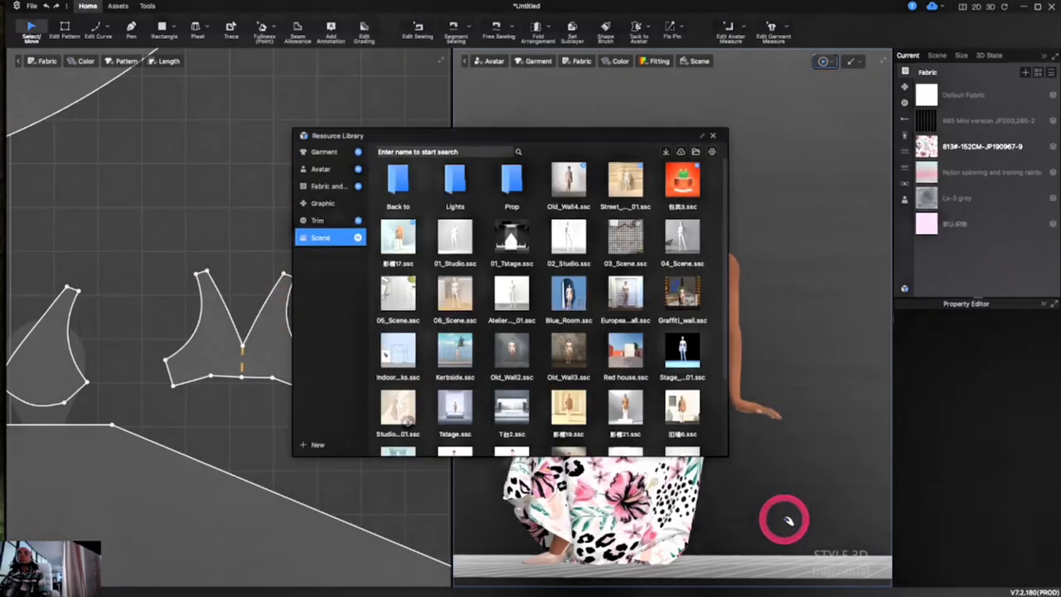
pyautogui.scroll(-2, 627, 404)
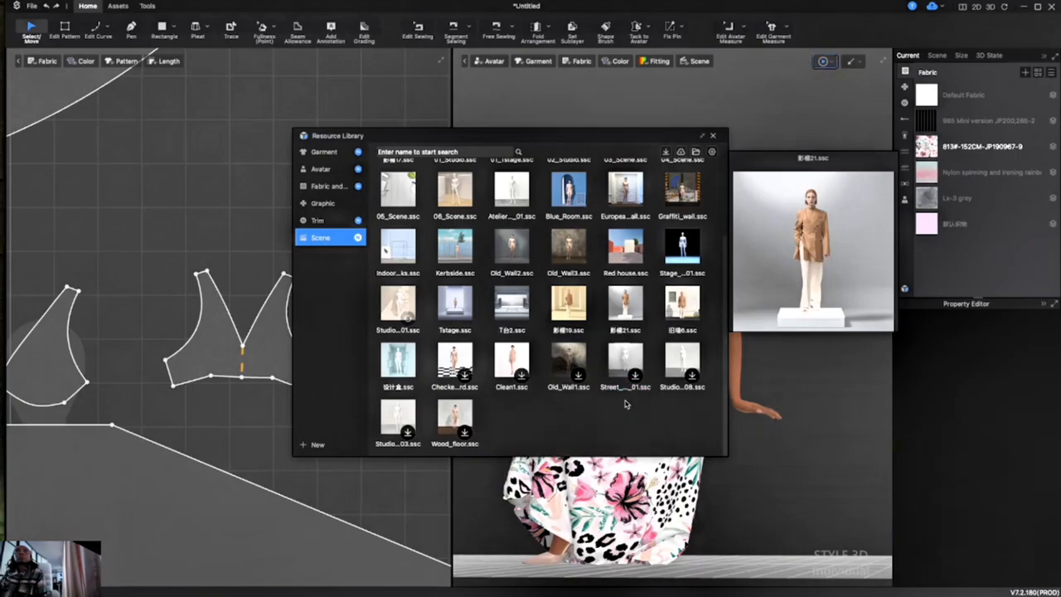
pyautogui.scroll(2, 626, 404)
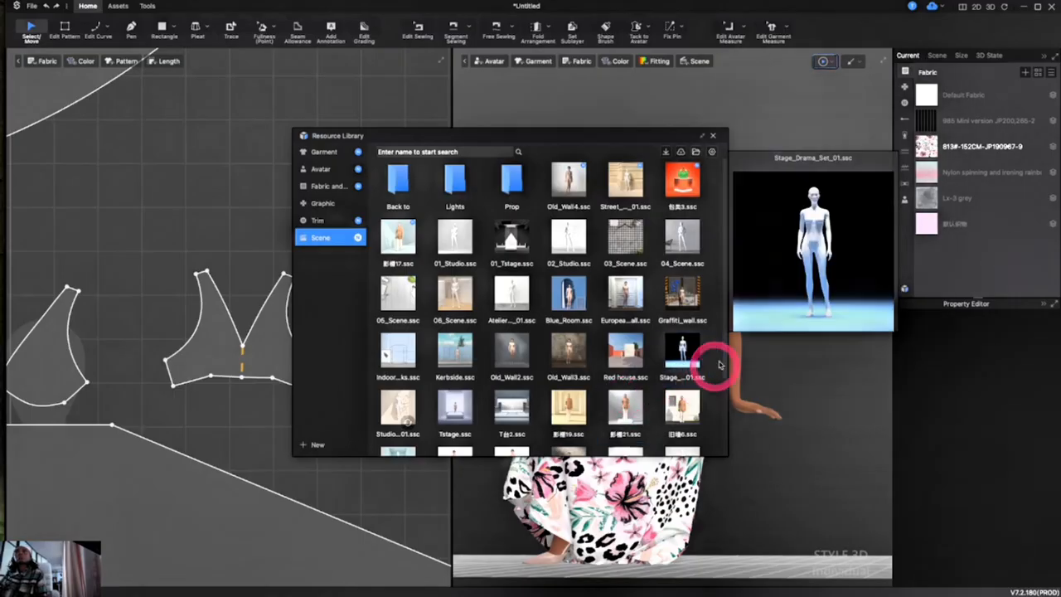
pyautogui.click(905, 199)
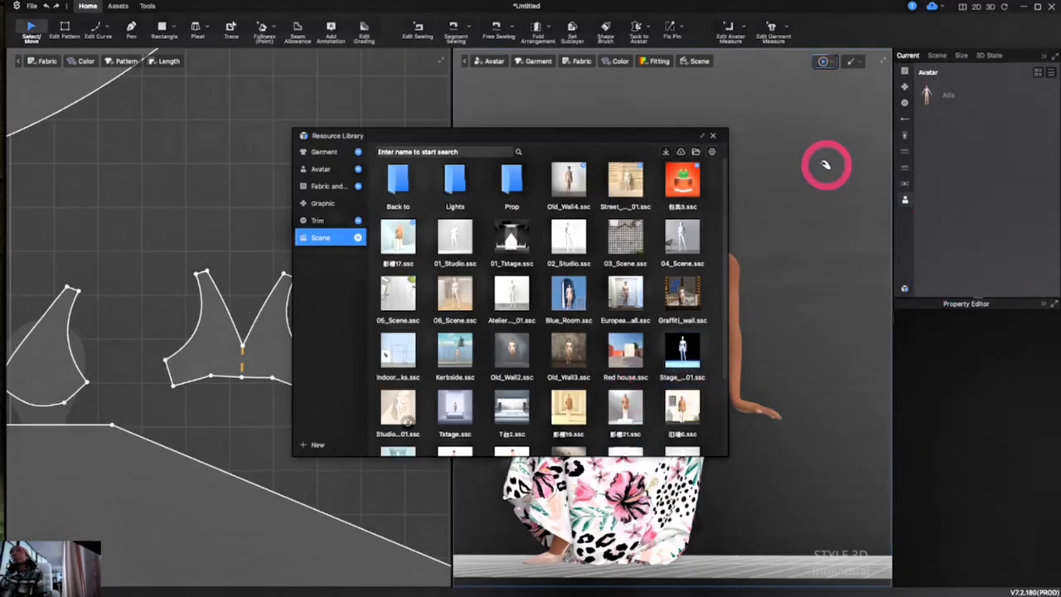
pyautogui.click(715, 138)
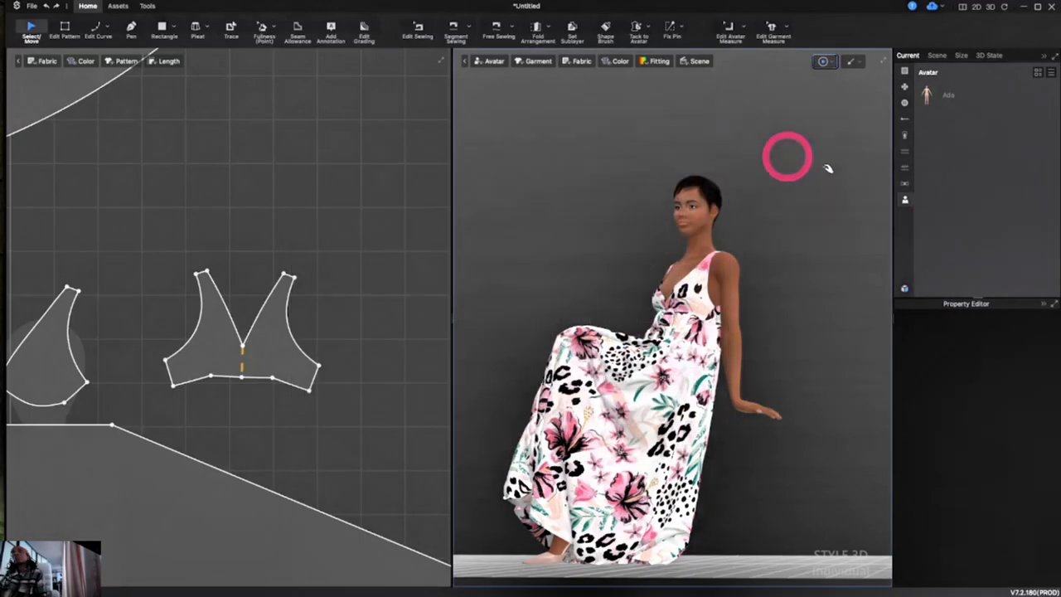
pyautogui.click(904, 176)
pyautogui.click(904, 157)
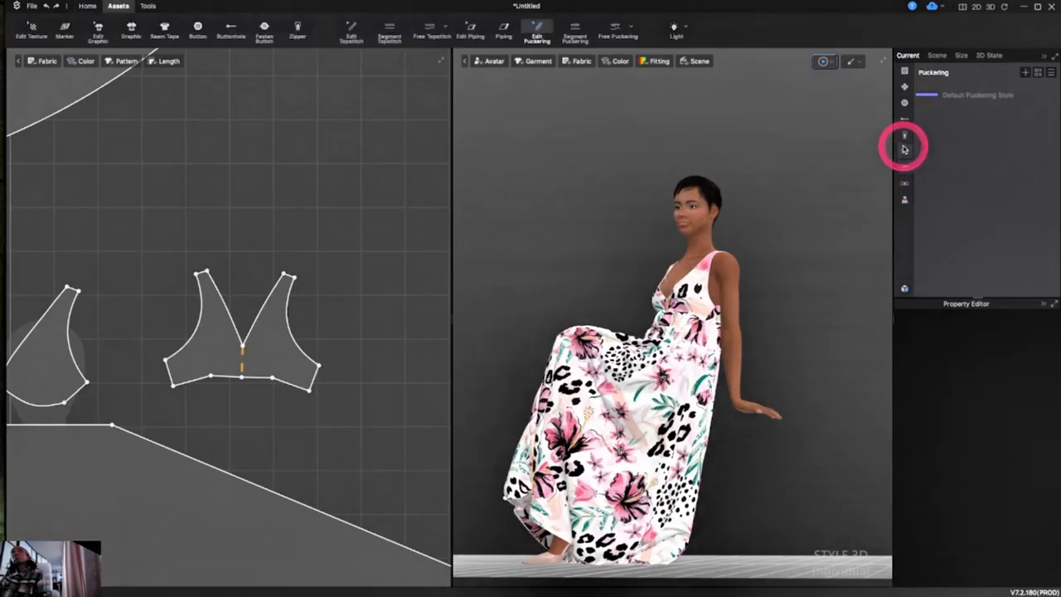
pyautogui.click(904, 111)
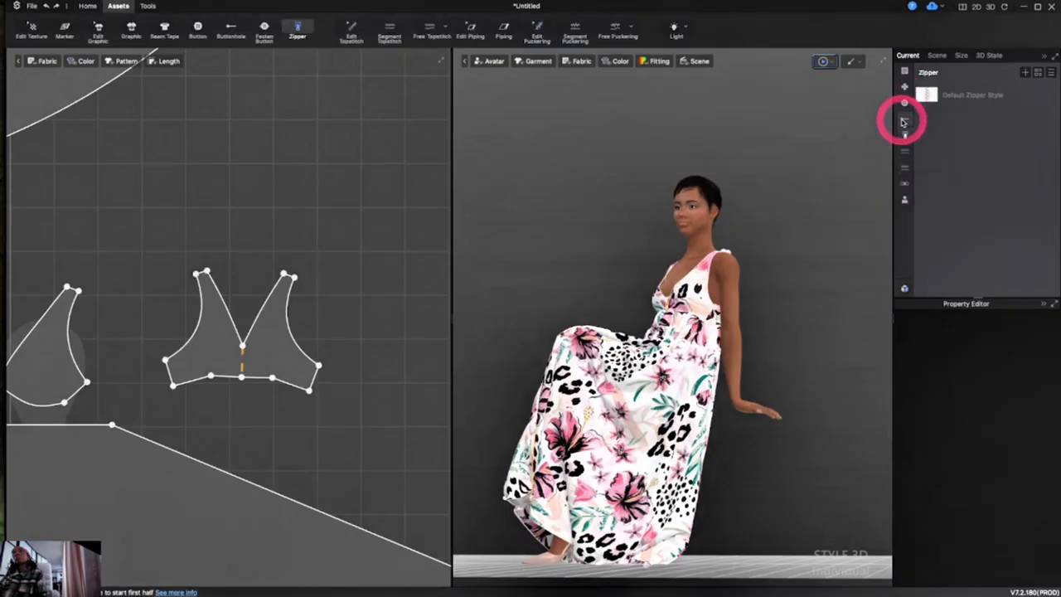
# Step: Add 04_Scene from the scene library with load type Add, keeping Prop and Light included, and close the library
pyautogui.click(904, 289)
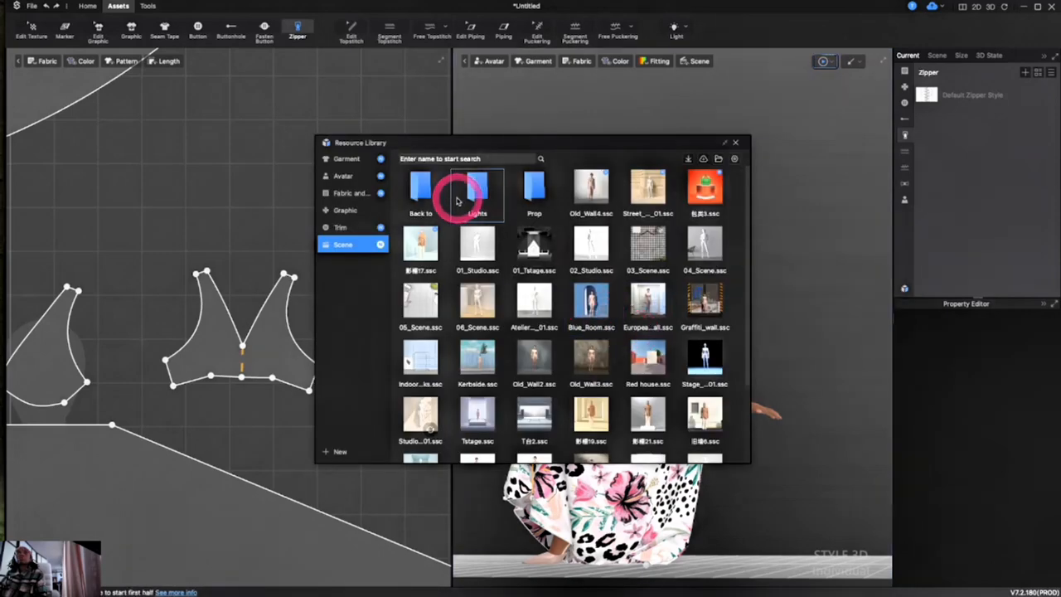
pyautogui.scroll(-2, 511, 319)
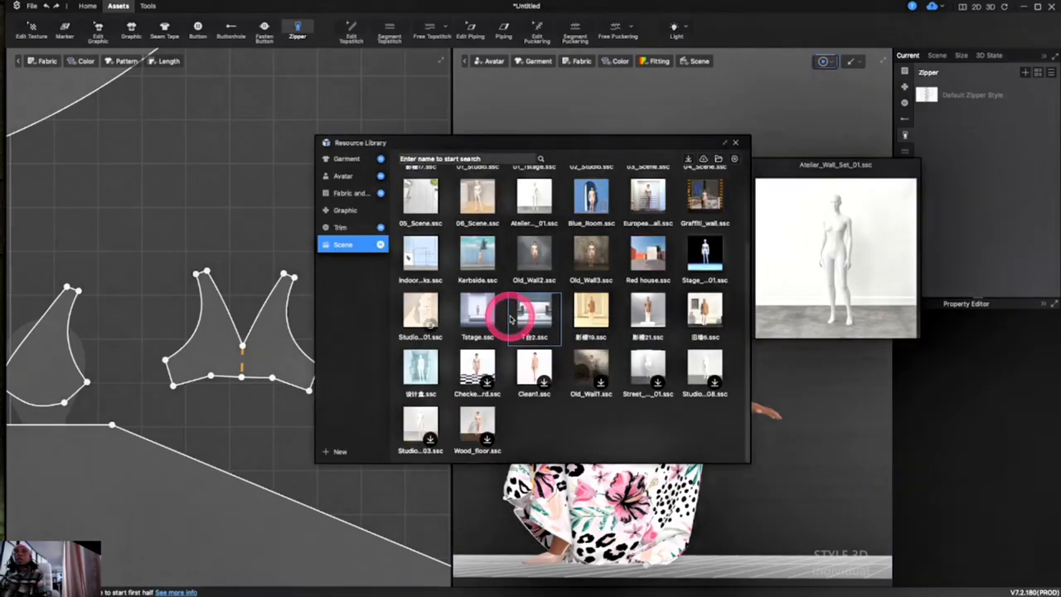
pyautogui.scroll(2, 511, 320)
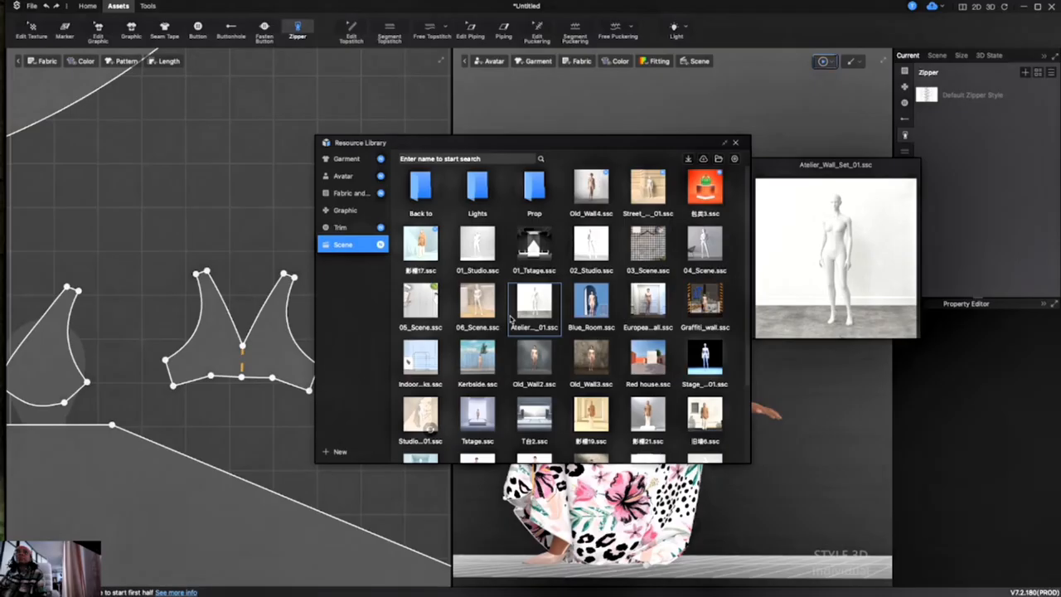
pyautogui.moveTo(649, 268)
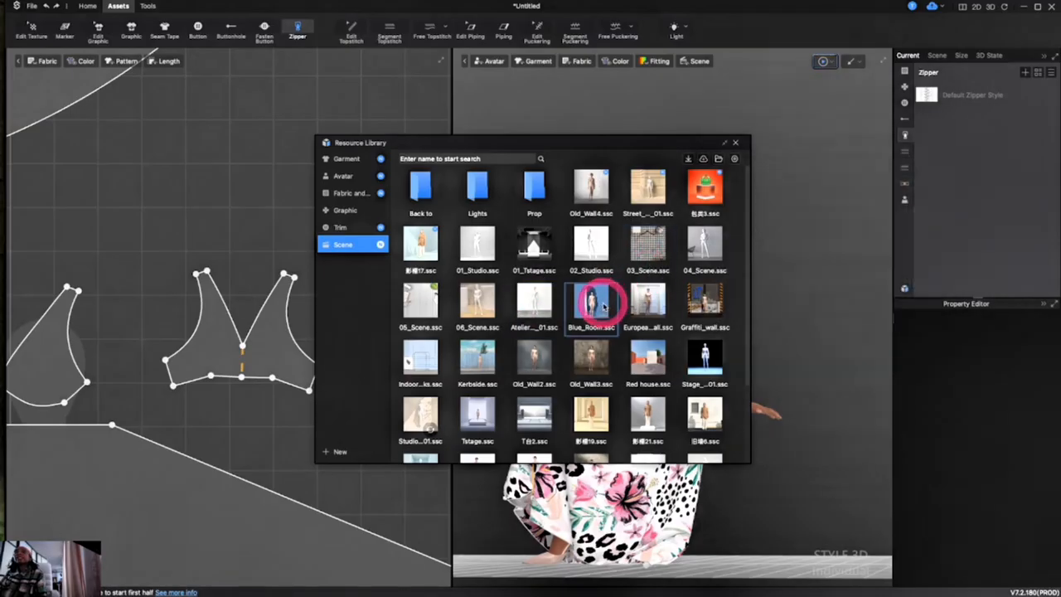
pyautogui.moveTo(531, 387)
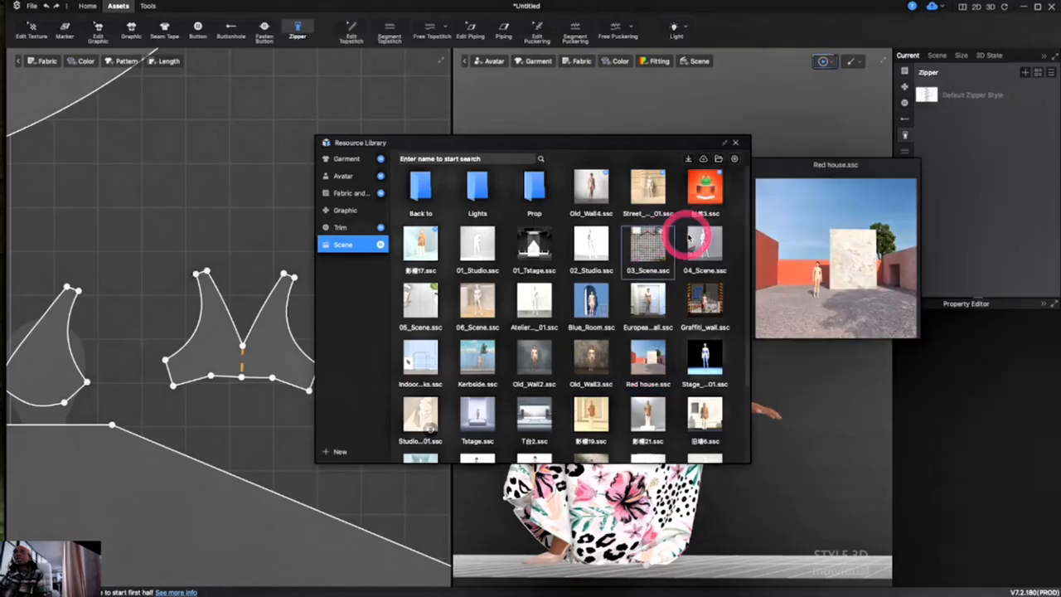
pyautogui.doubleClick(708, 245)
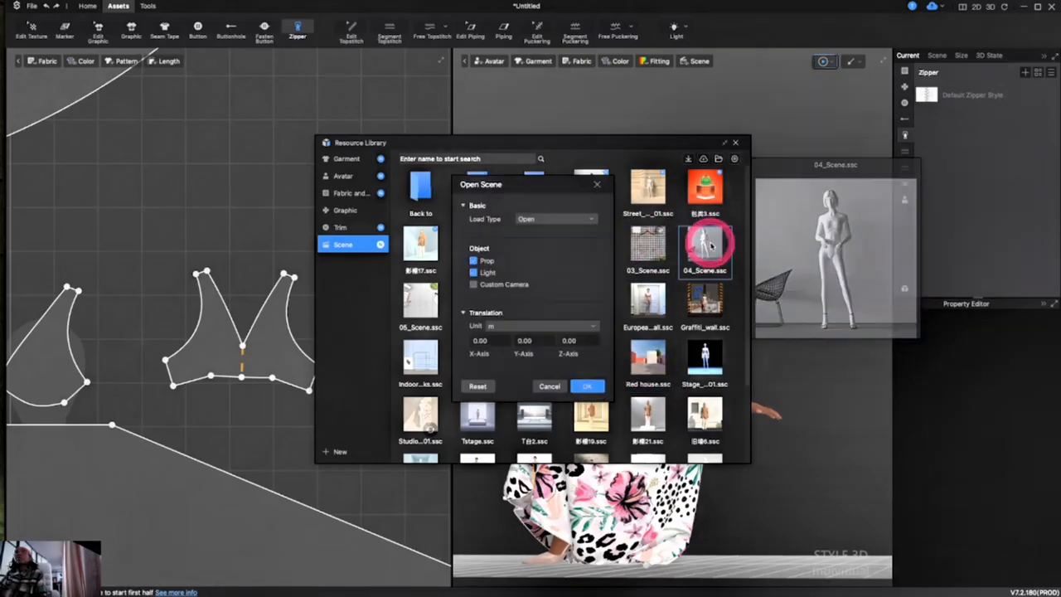
pyautogui.click(540, 220)
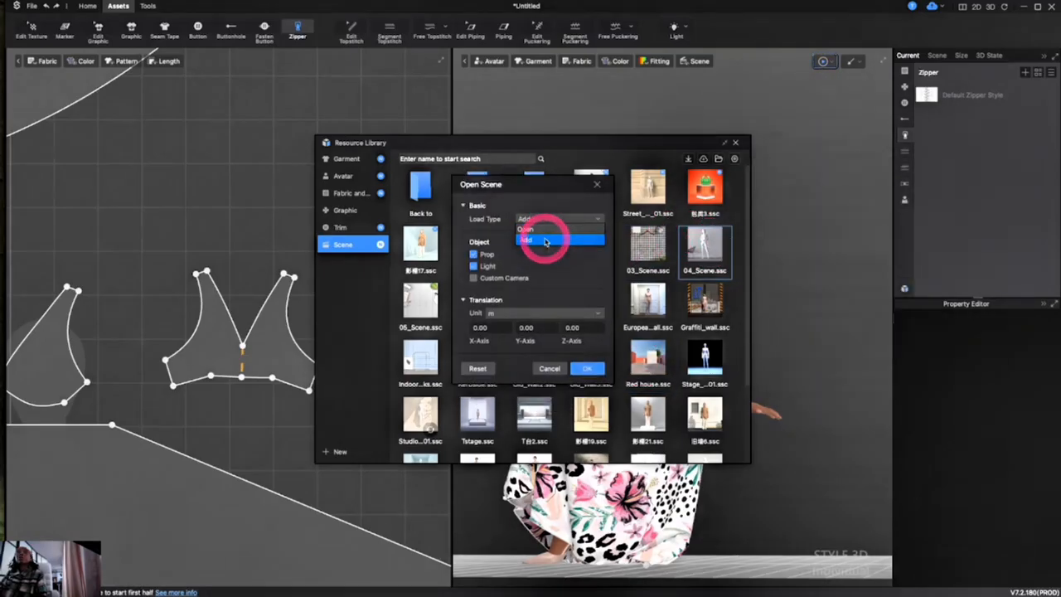
pyautogui.click(546, 241)
pyautogui.click(596, 371)
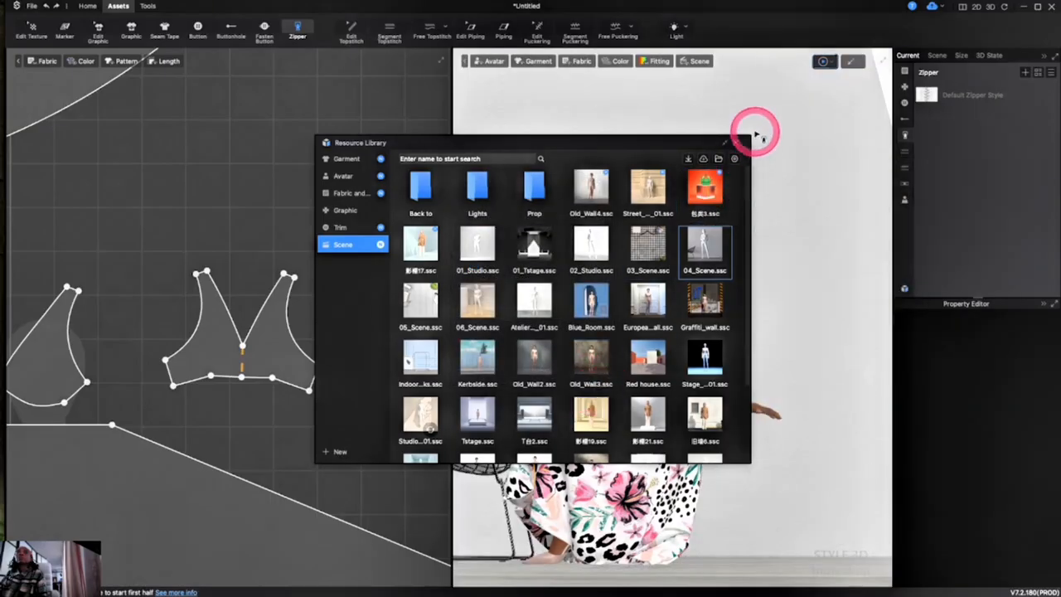
pyautogui.click(737, 144)
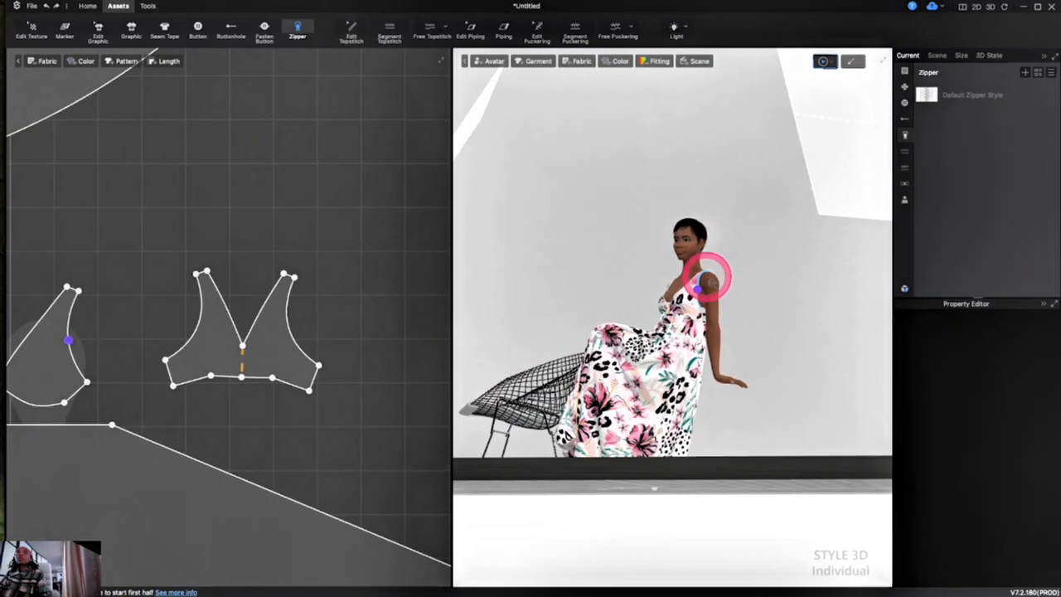
# Step: Move the wire chair prop beneath the seated avatar, positioning it from a top-down view of the scene
pyautogui.moveTo(710, 278); pyautogui.dragTo(708, 393, button='right')
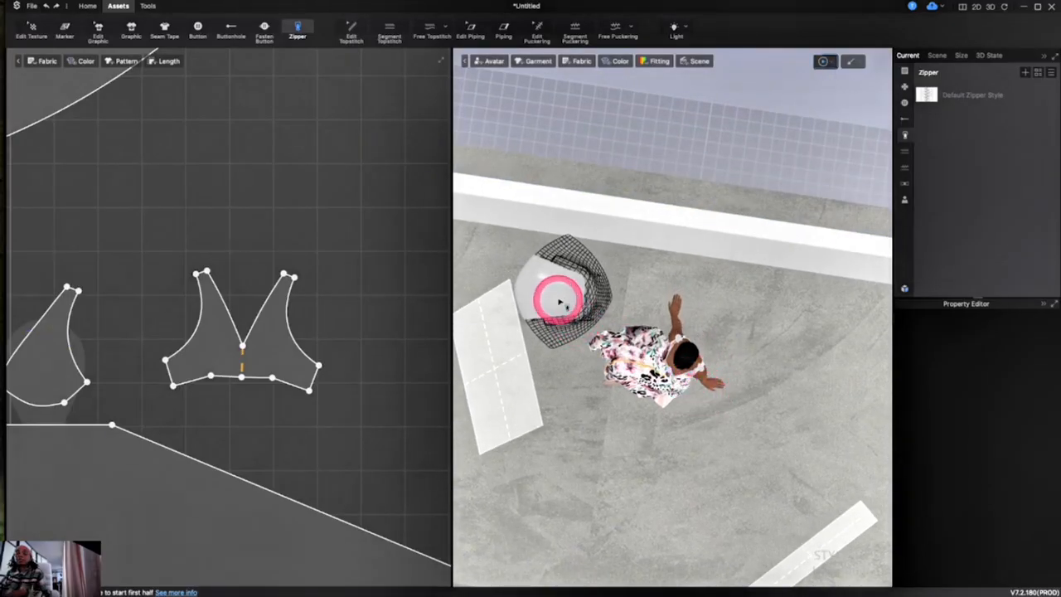
pyautogui.click(904, 71)
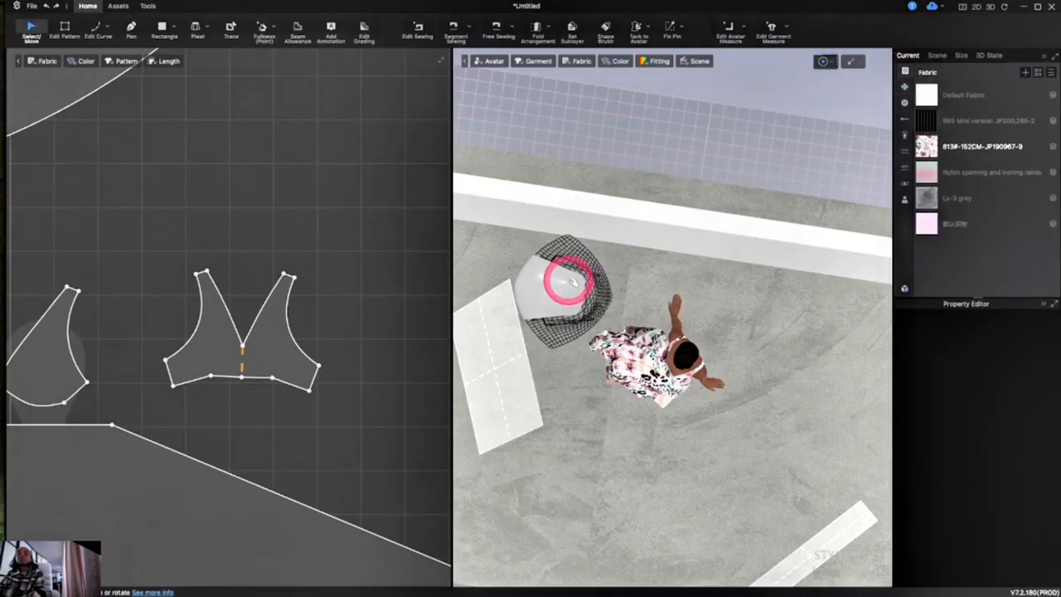
pyautogui.press('n')
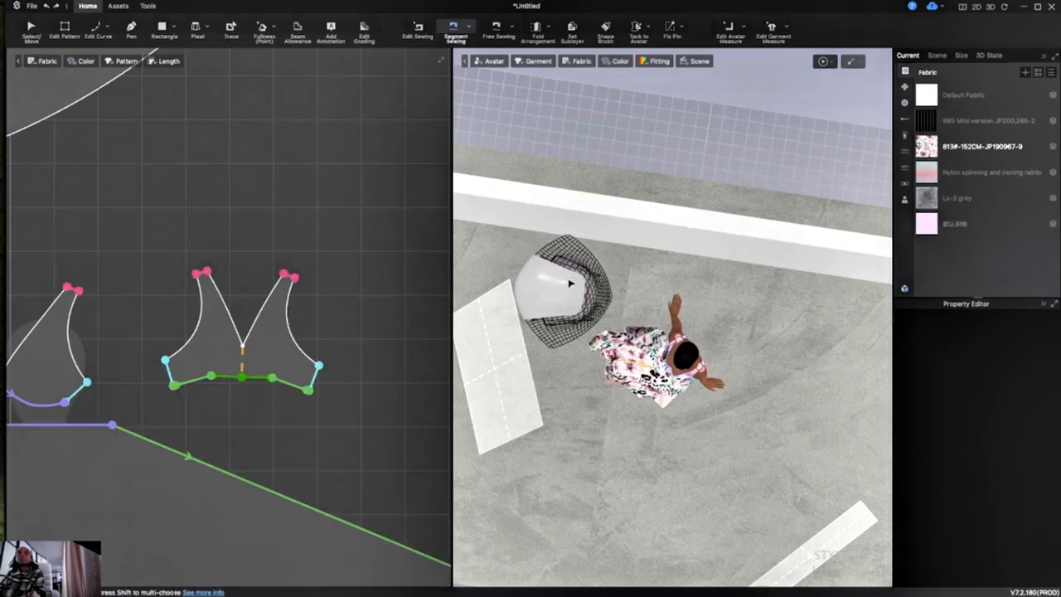
pyautogui.press('Escape')
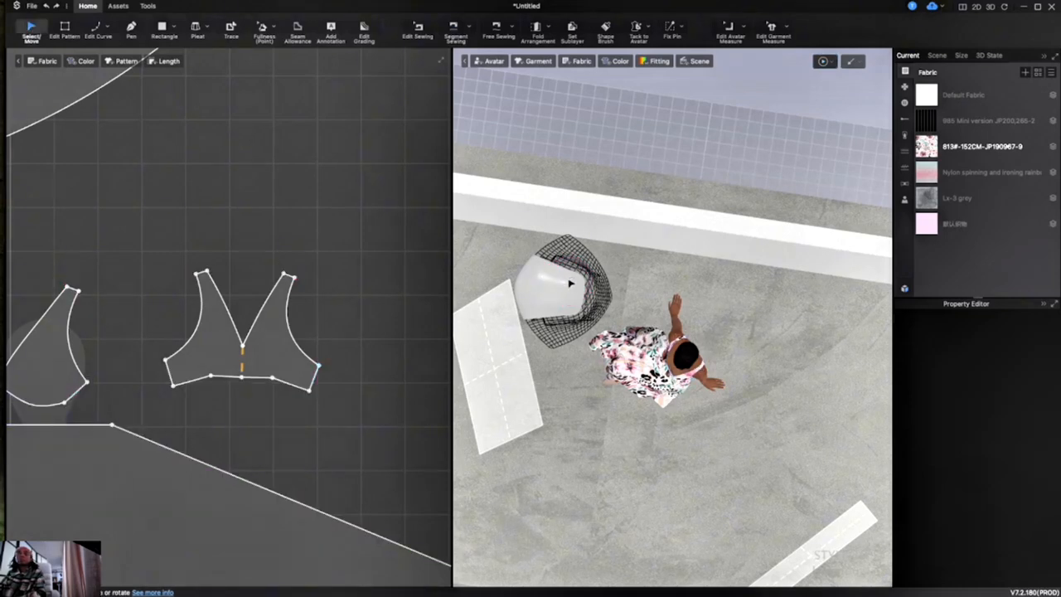
pyautogui.click(571, 283)
pyautogui.moveTo(593, 279); pyautogui.dragTo(702, 339)
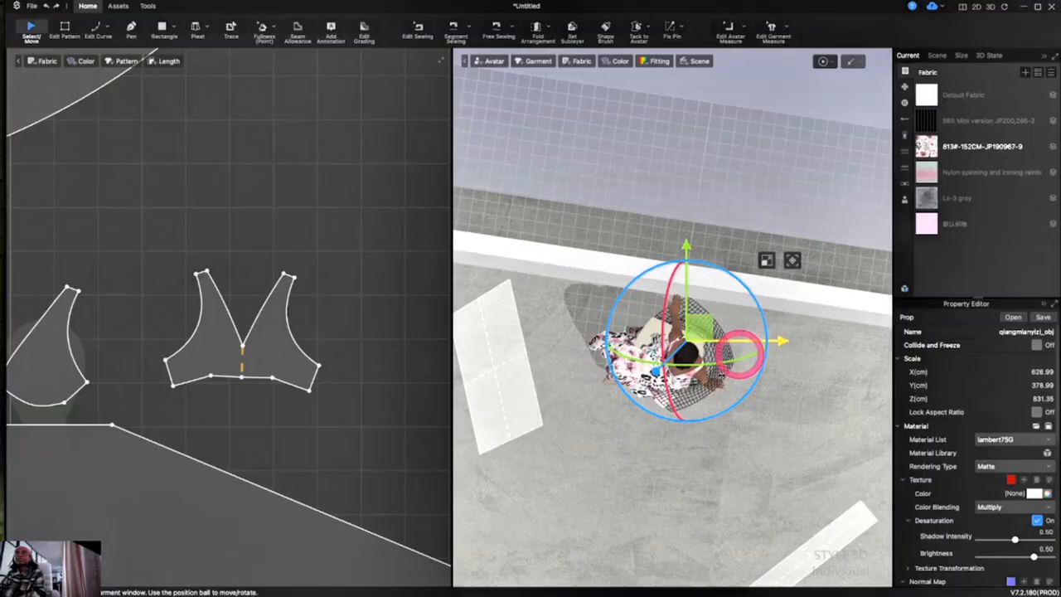
pyautogui.click(811, 270)
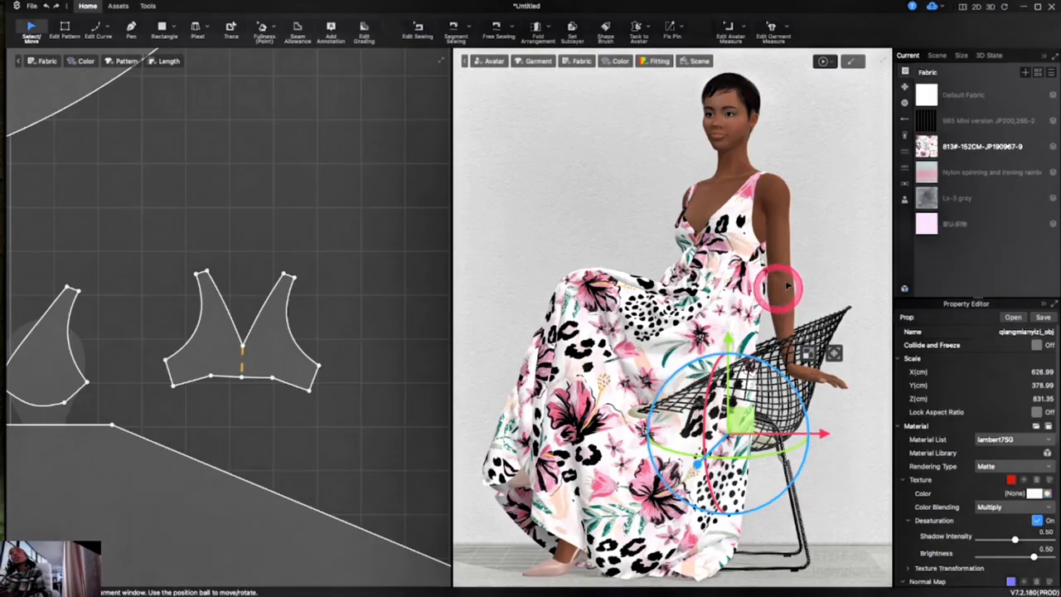
# Step: Delete the backdrop and the wire chair of 04_Scene from around the avatar
pyautogui.click(831, 254)
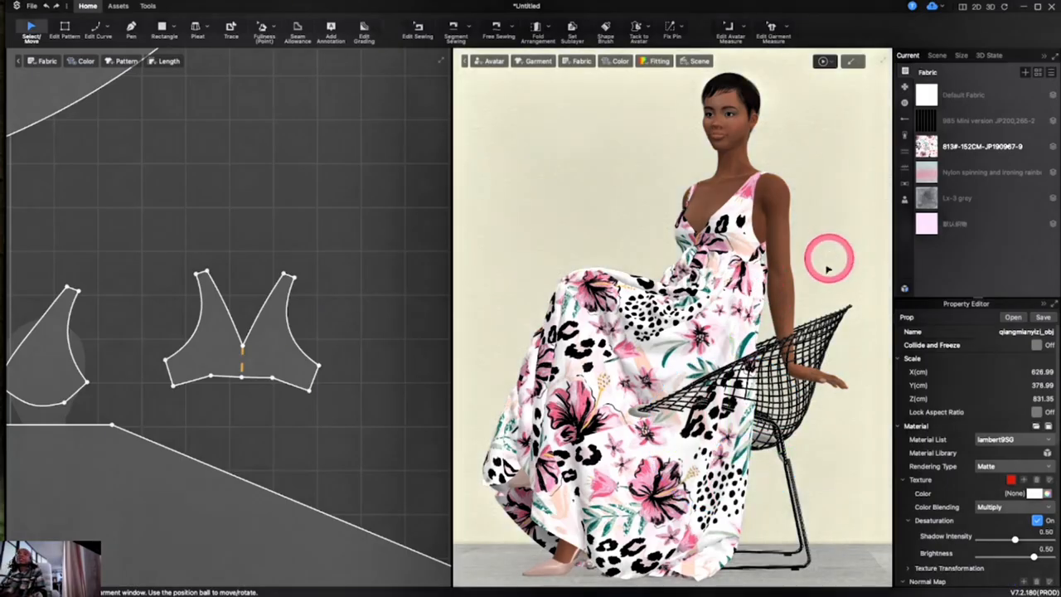
pyautogui.click(845, 375)
pyautogui.press('Delete')
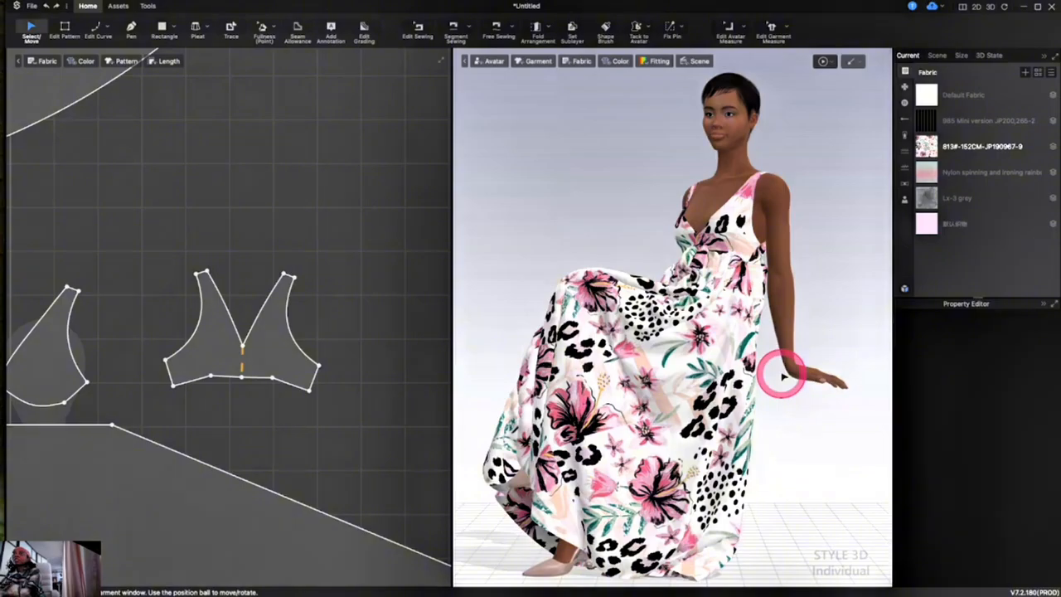
# Step: Add the 包类3 scene from the scene library with load type Add, including Prop and Light, and close the library
pyautogui.click(907, 288)
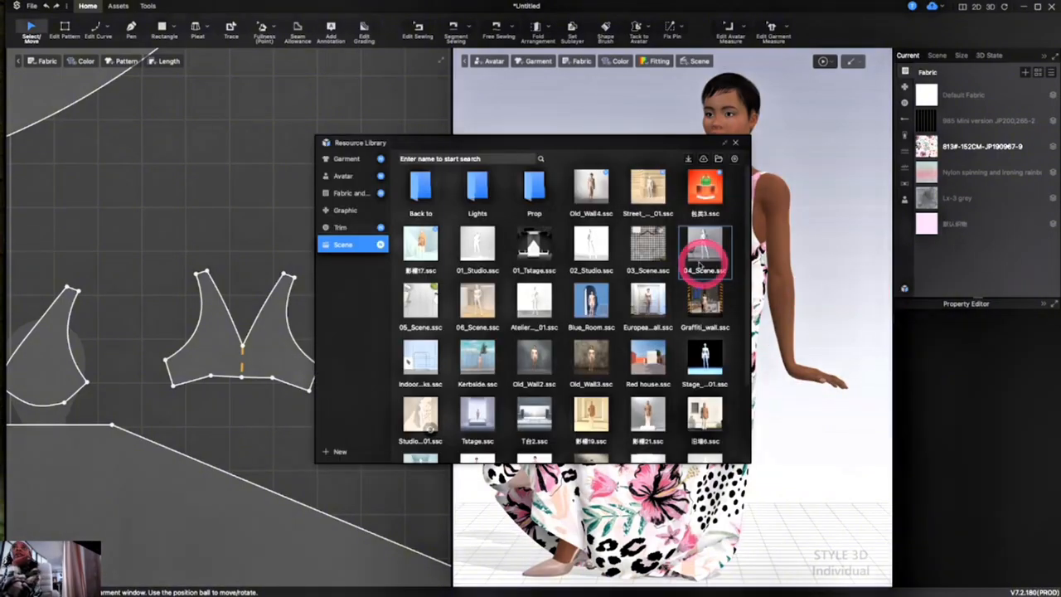
pyautogui.doubleClick(706, 211)
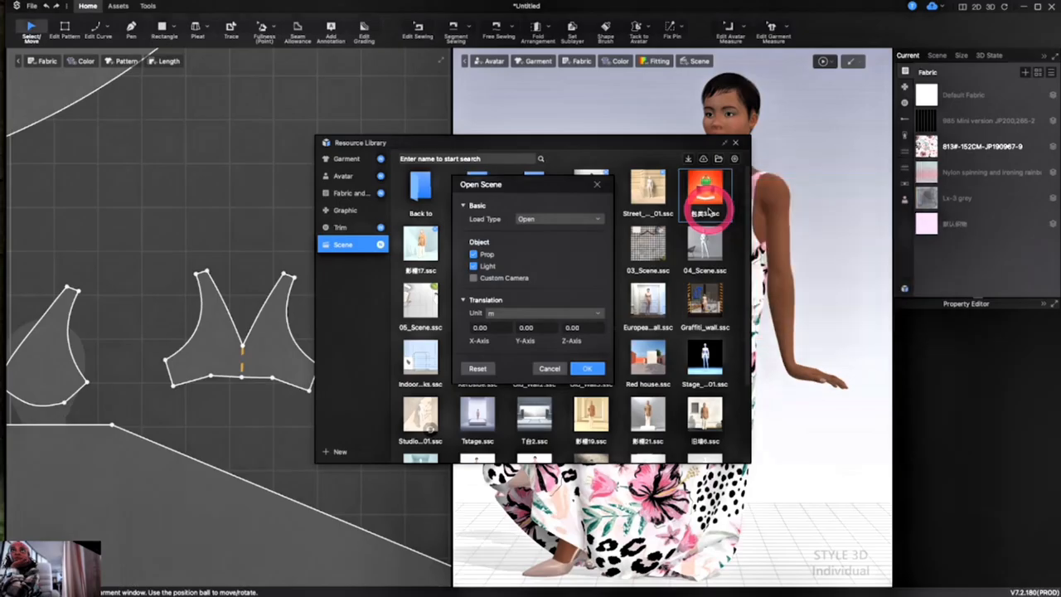
pyautogui.click(559, 220)
pyautogui.click(563, 239)
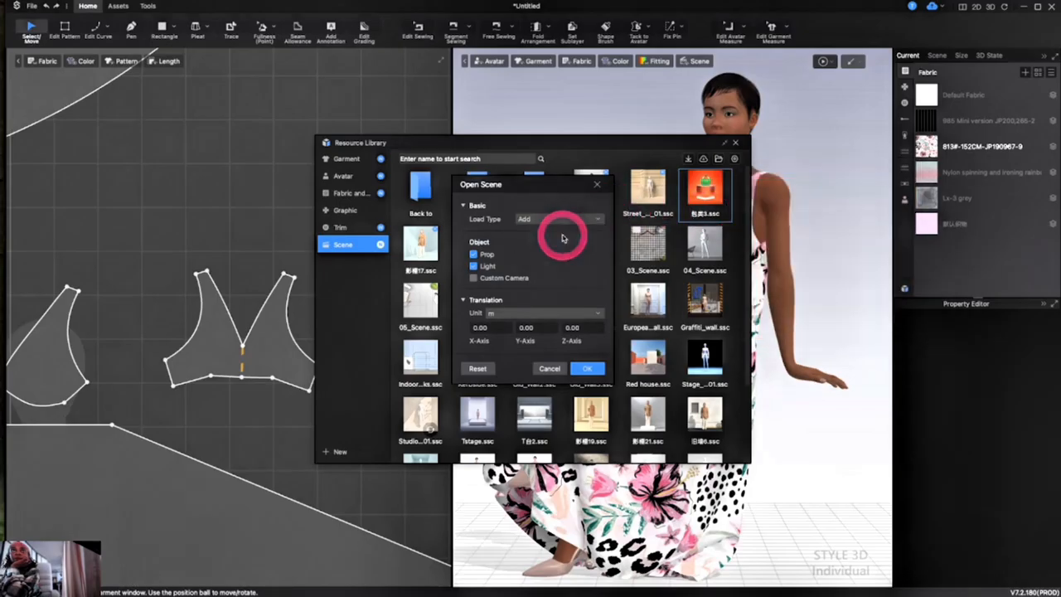
pyautogui.click(588, 367)
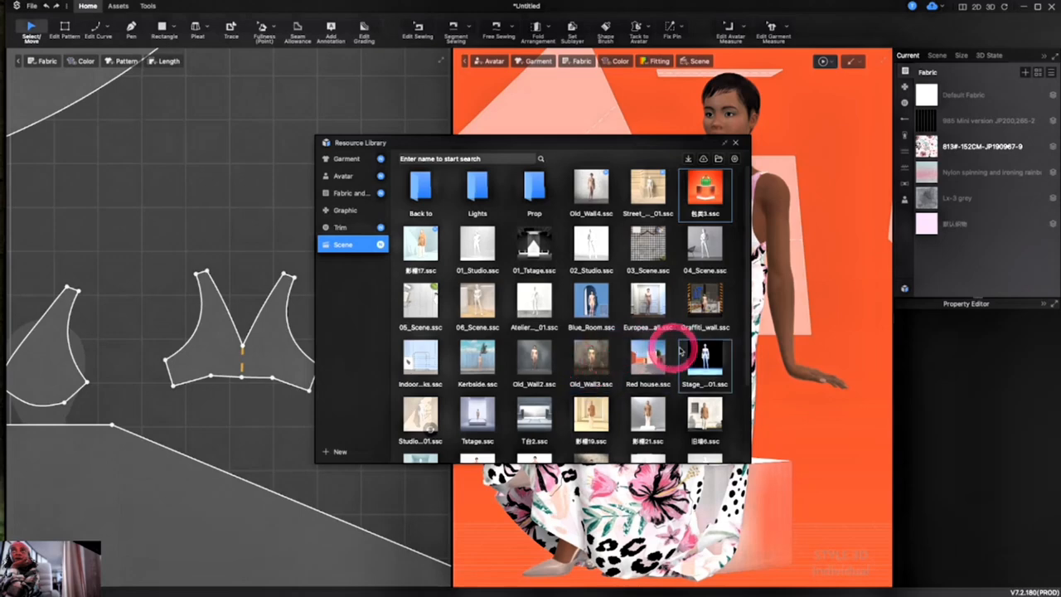
pyautogui.moveTo(713, 351)
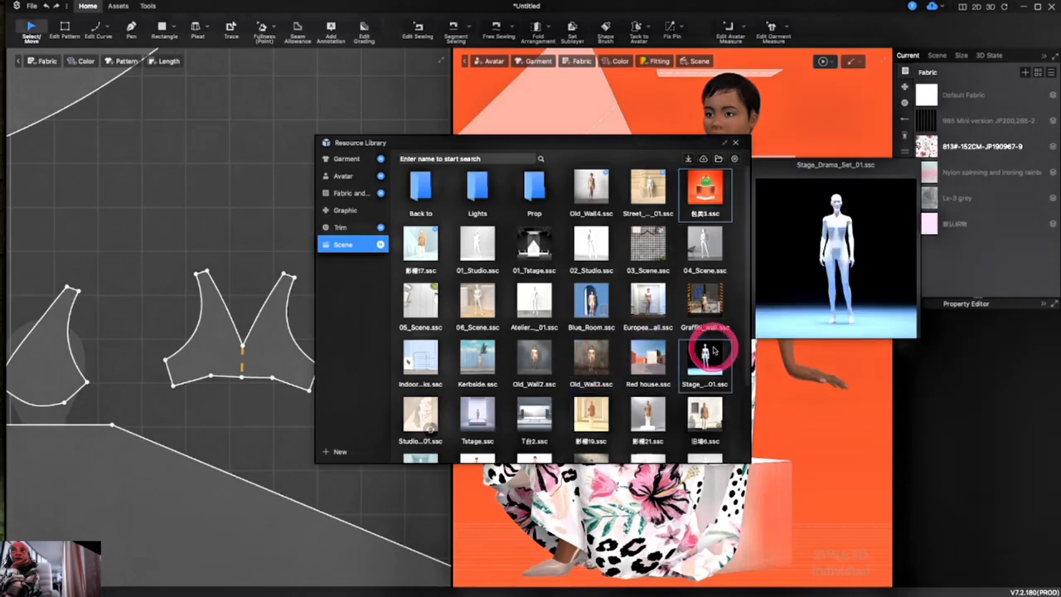
pyautogui.click(798, 410)
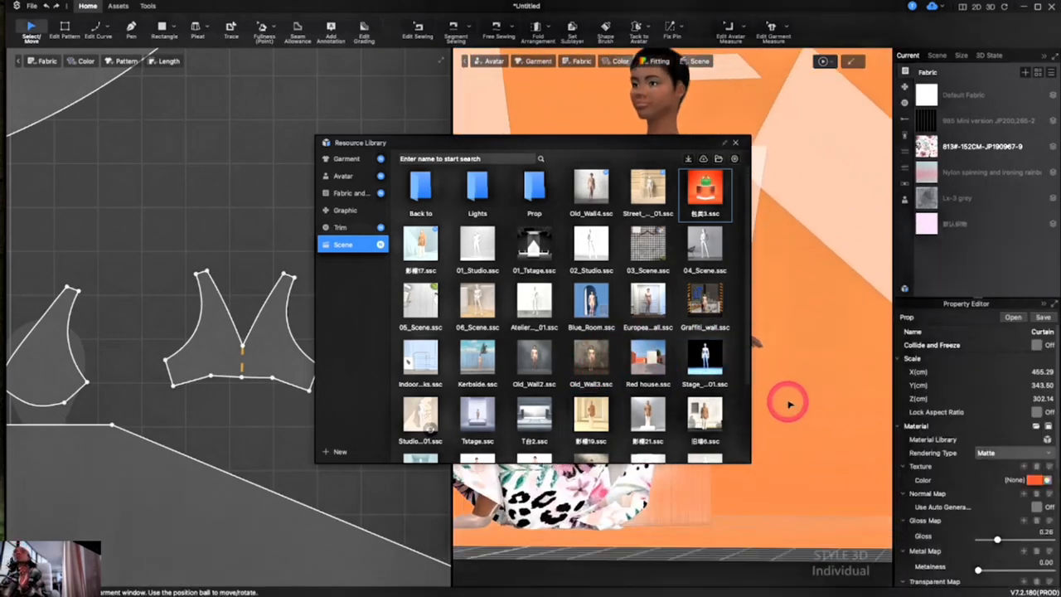
pyautogui.scroll(3, 790, 404)
pyautogui.scroll(-5, 792, 405)
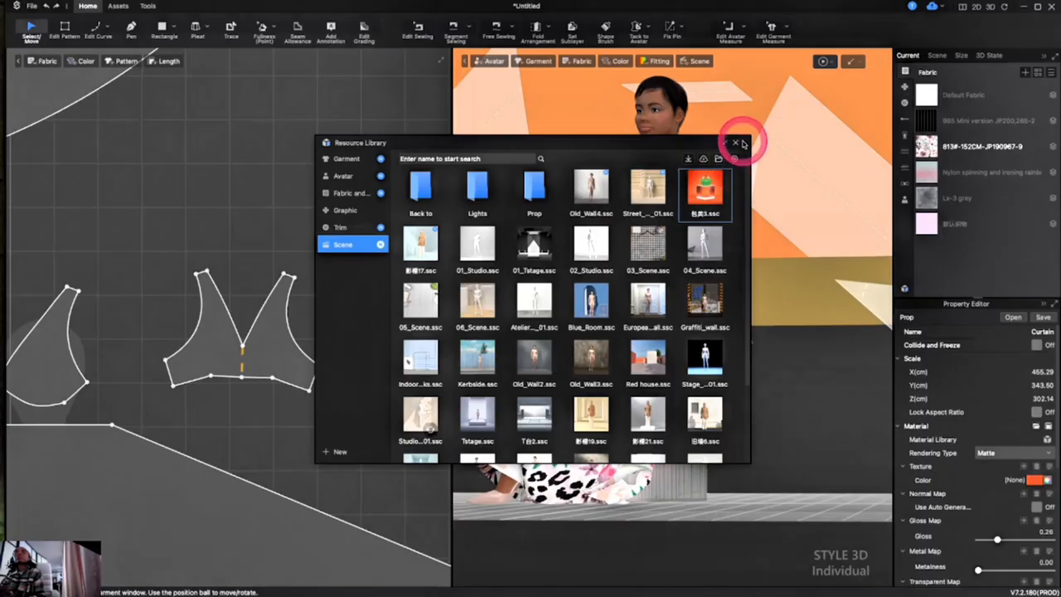
pyautogui.click(743, 144)
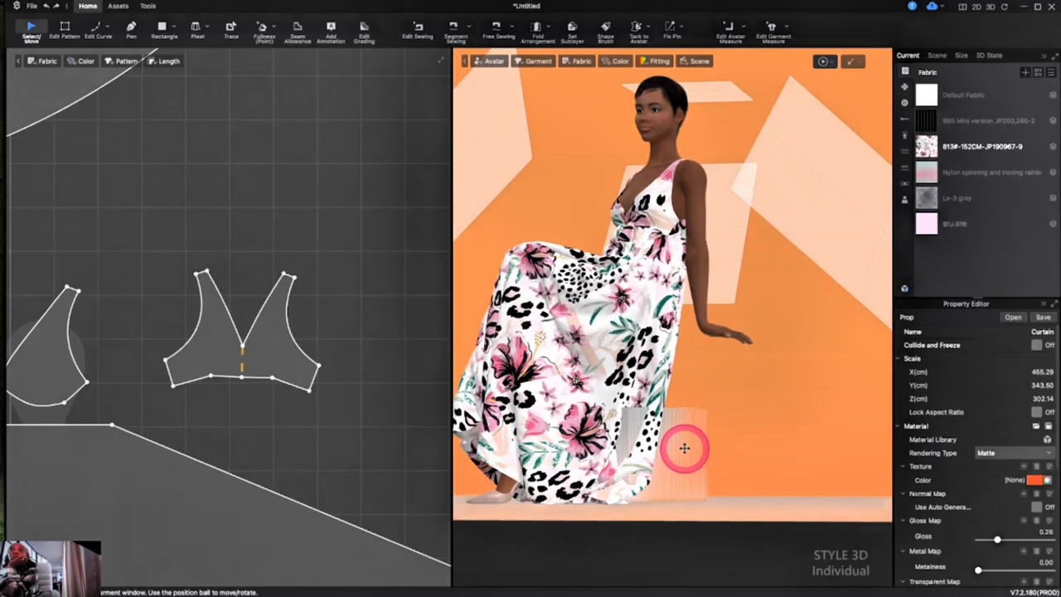
# Step: Delete the orange Curtain prop behind the avatar from the 包类3 scene
pyautogui.moveTo(685, 448); pyautogui.dragTo(695, 297)
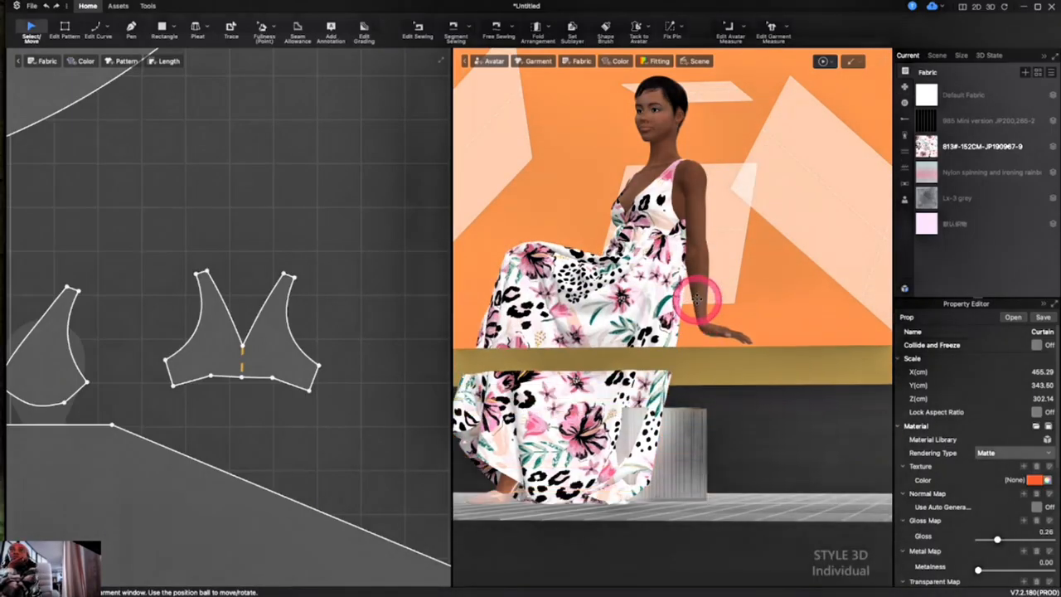
pyautogui.click(698, 299)
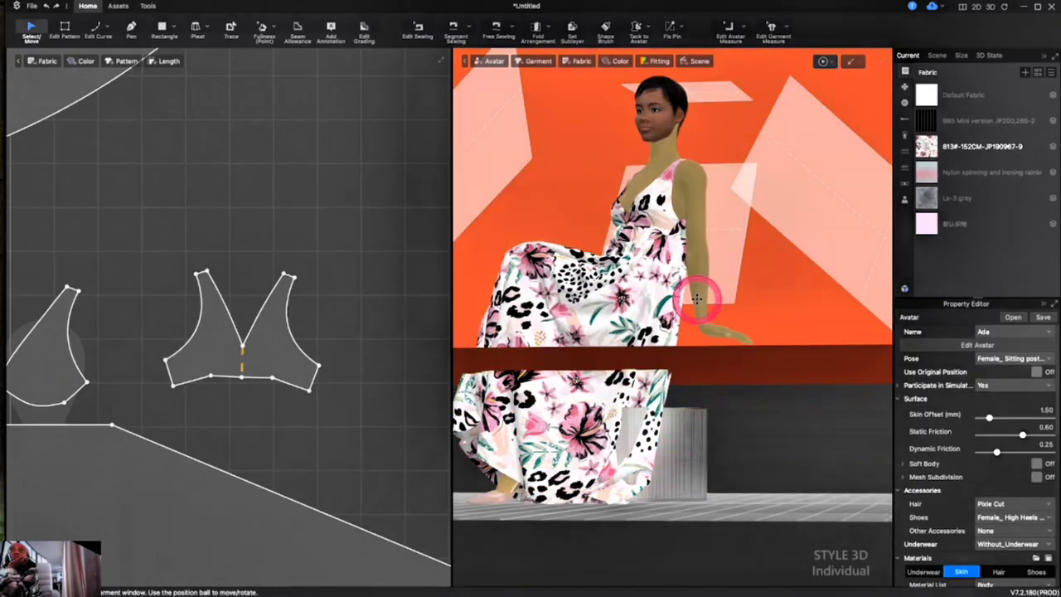
pyautogui.click(694, 452)
pyautogui.click(753, 313)
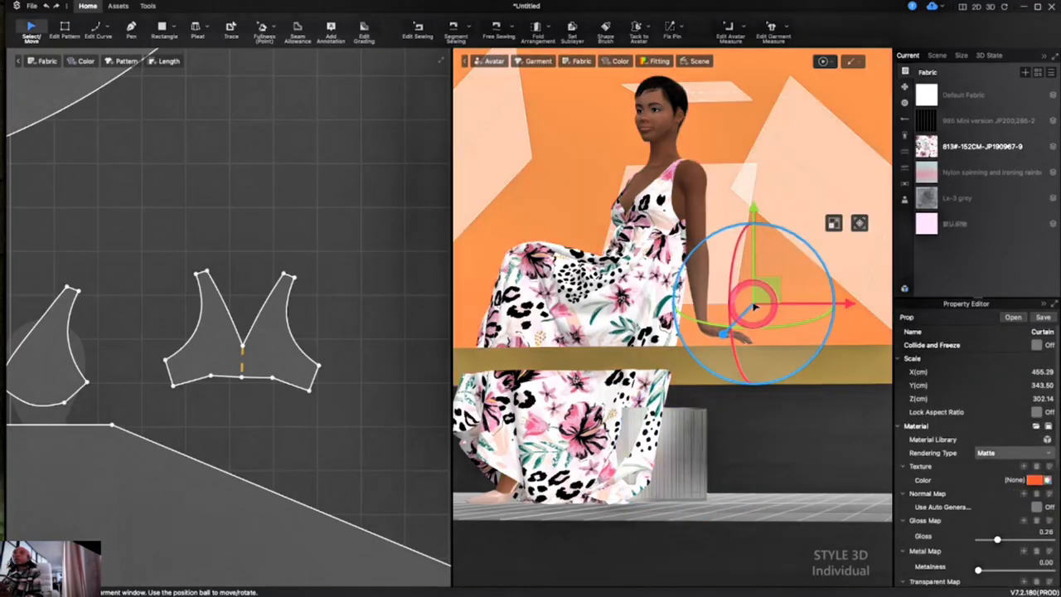
pyautogui.press('Delete')
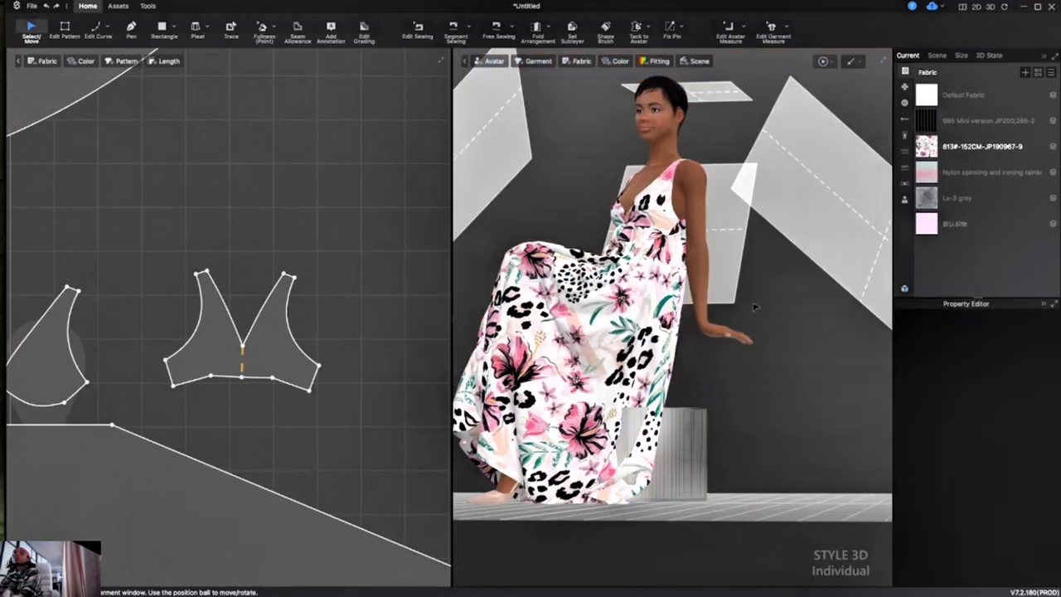
# Step: Stretch the Glass_Box prop to a height of about 63 cm and move it underneath the seated avatar
pyautogui.click(683, 464)
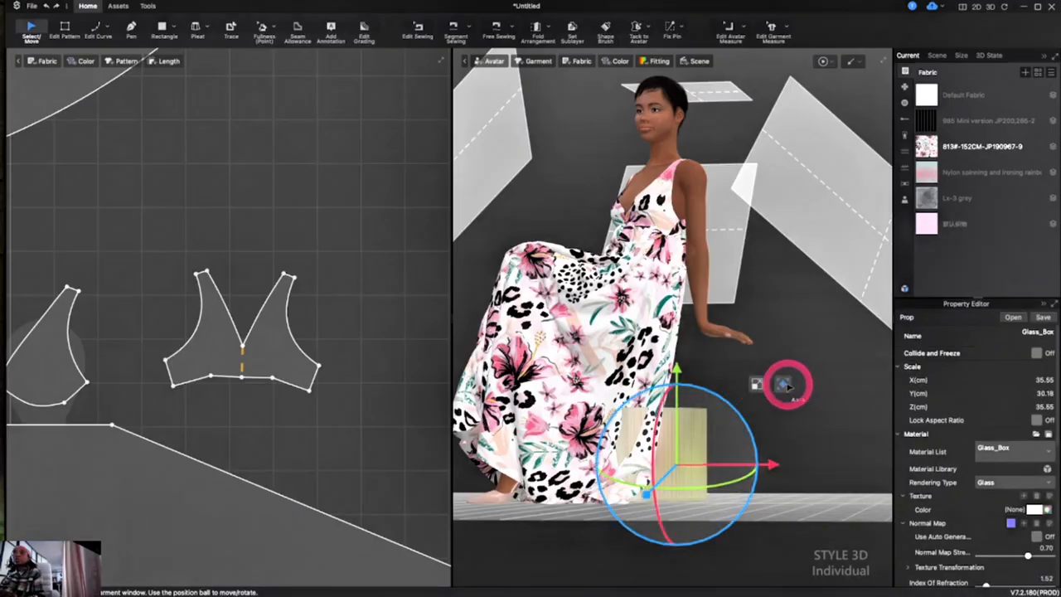
pyautogui.moveTo(784, 384); pyautogui.dragTo(665, 443)
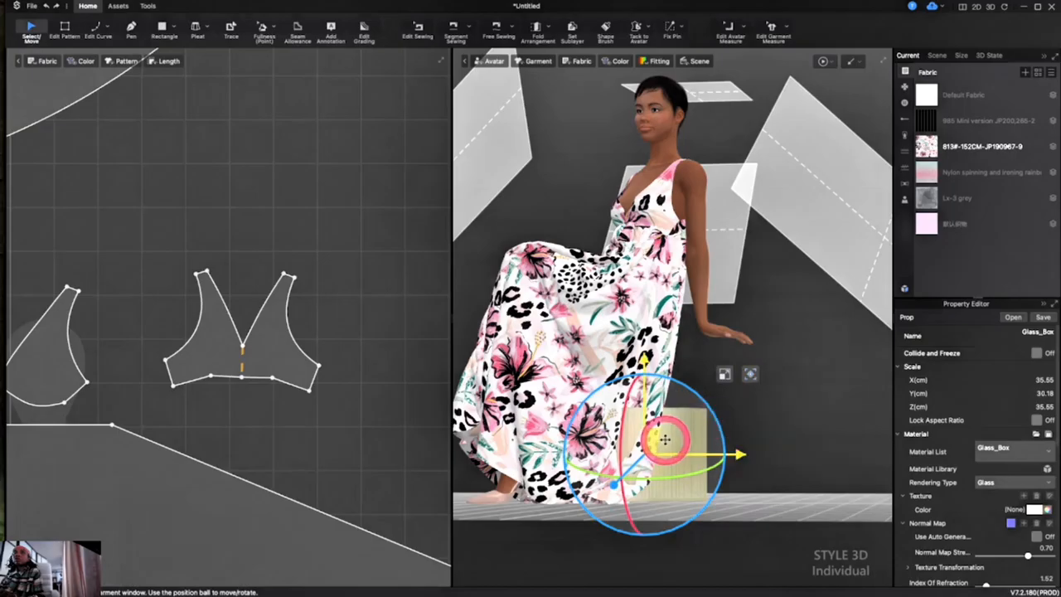
pyautogui.click(722, 373)
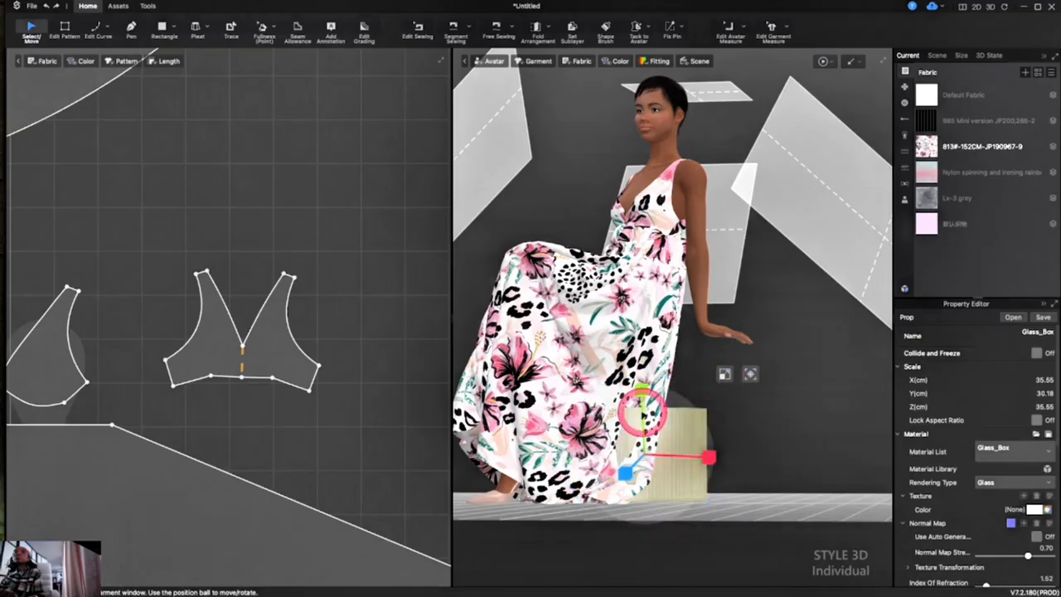
pyautogui.moveTo(639, 360); pyautogui.dragTo(619, 222)
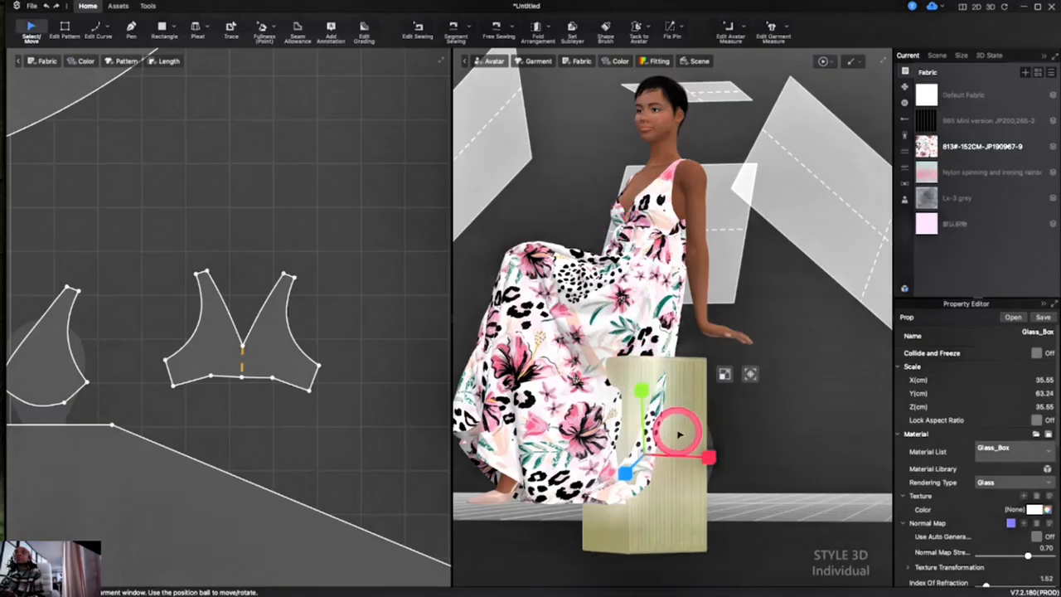
pyautogui.moveTo(677, 417); pyautogui.dragTo(656, 404)
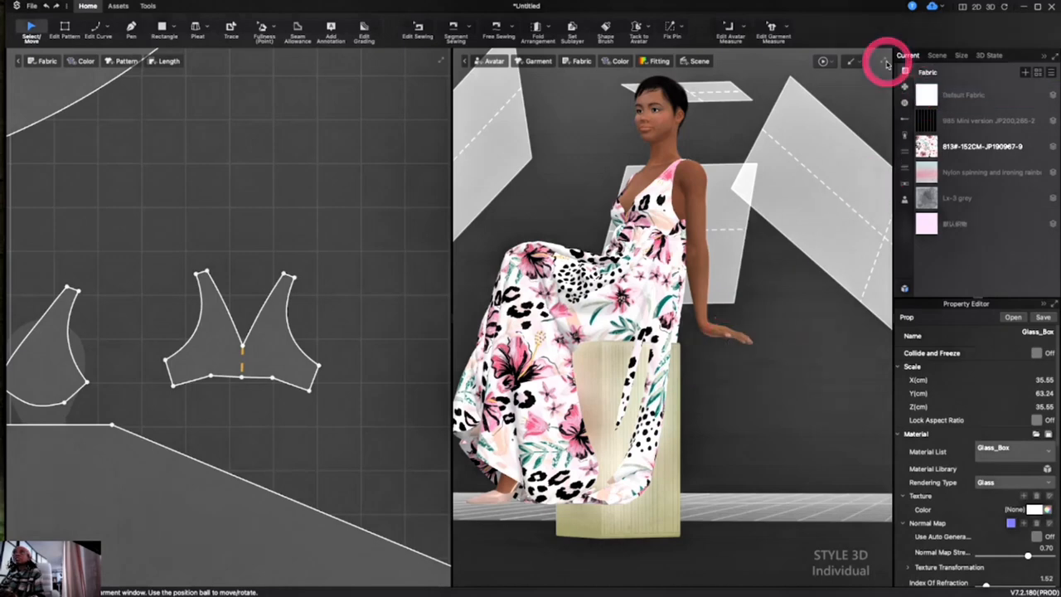
# Step: Detach the 3D view and stretch the Glass_Box's depth to about 37 cm, working from above the avatar
pyautogui.click(885, 63)
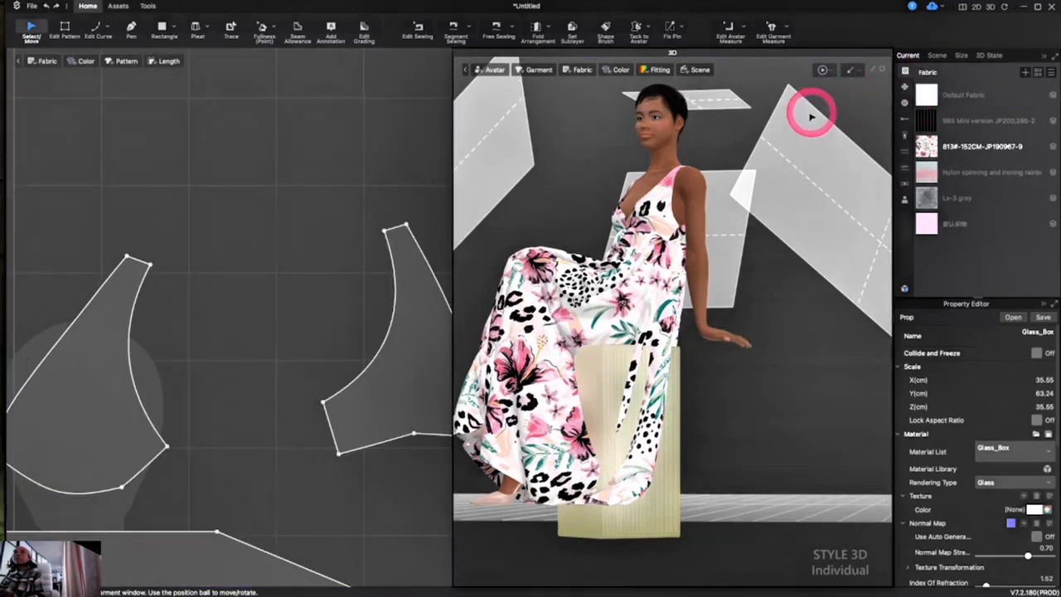
pyautogui.click(731, 191)
pyautogui.moveTo(732, 191); pyautogui.dragTo(718, 314, button='right')
pyautogui.moveTo(715, 311); pyautogui.dragTo(843, 370)
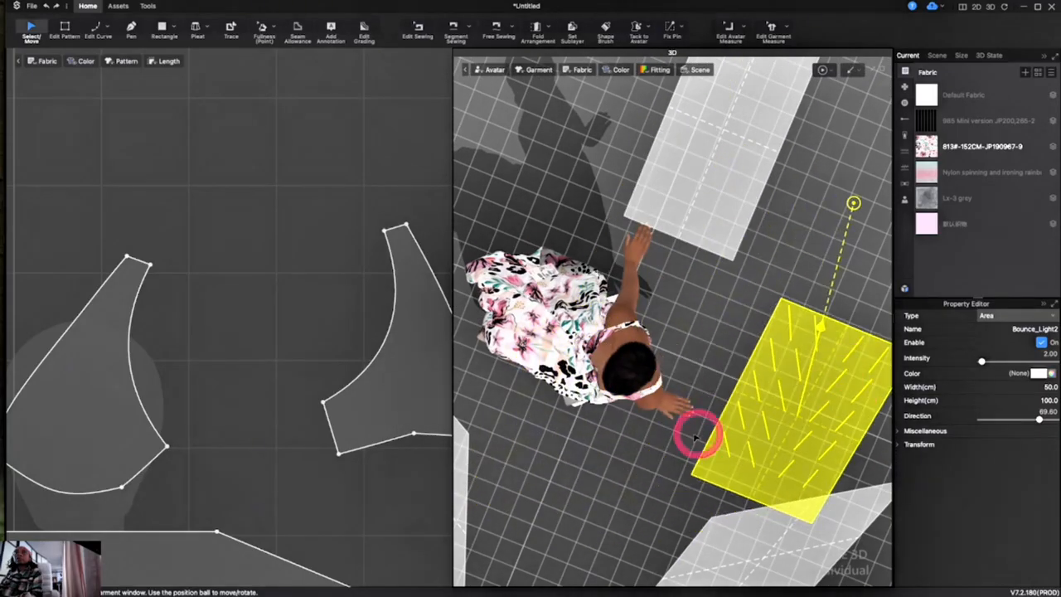
pyautogui.click(574, 405)
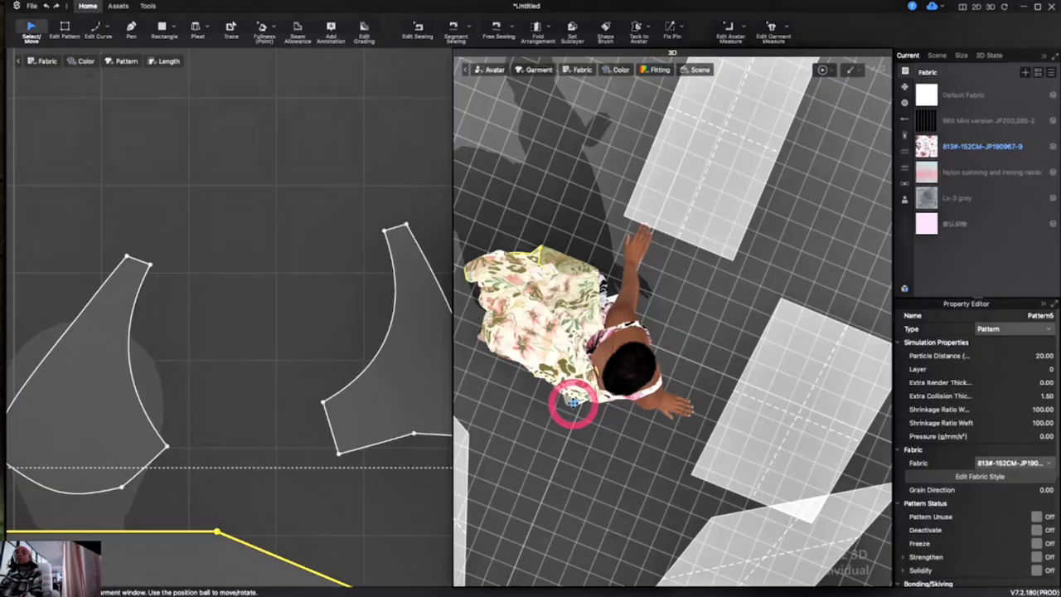
pyautogui.click(579, 409)
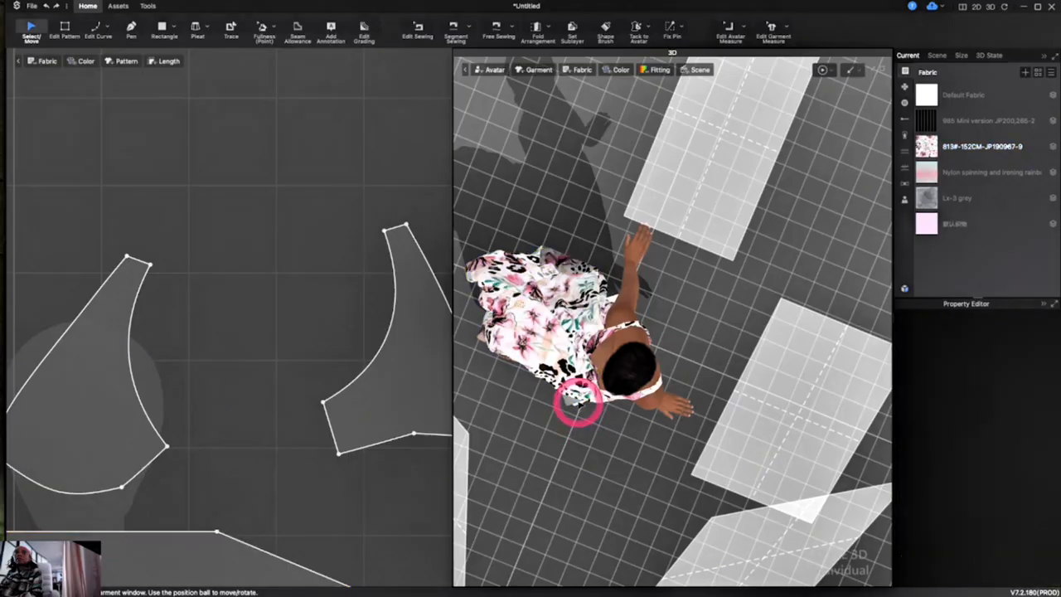
pyautogui.click(580, 405)
pyautogui.click(559, 518)
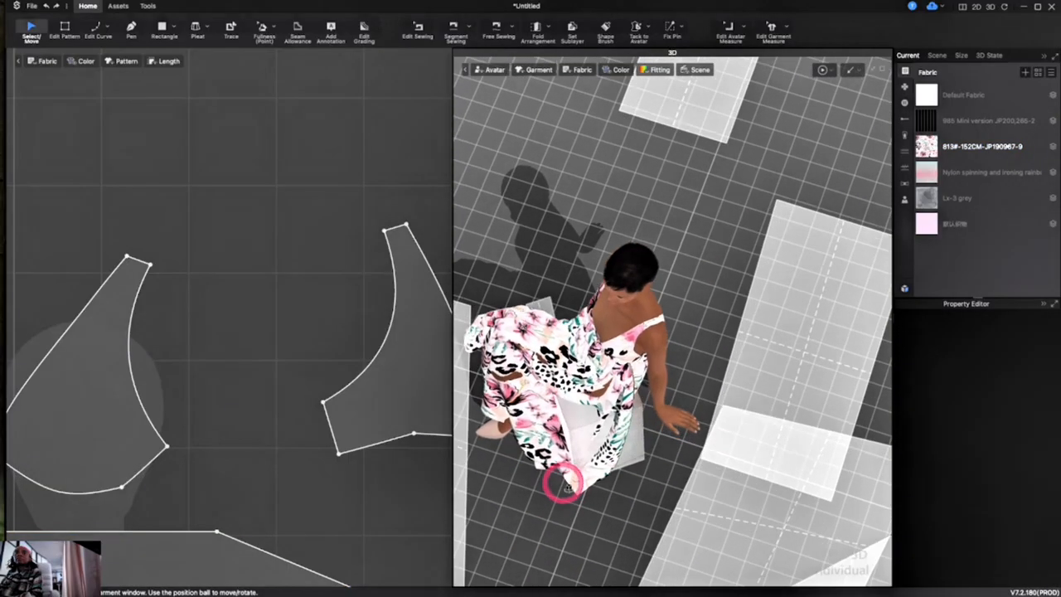
pyautogui.click(560, 404)
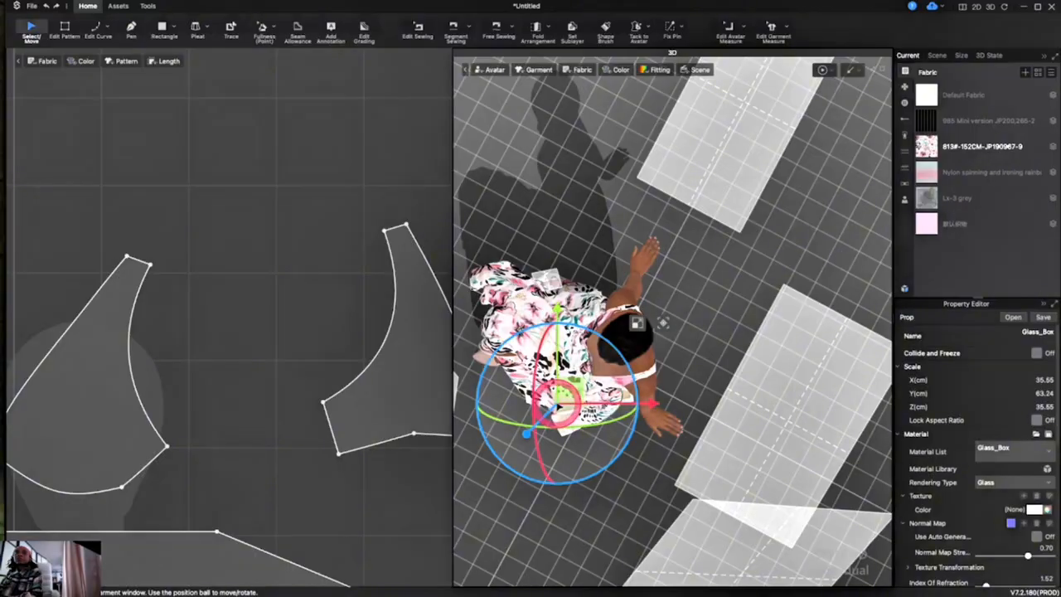
pyautogui.click(558, 497)
pyautogui.moveTo(561, 517); pyautogui.dragTo(561, 511, button='right')
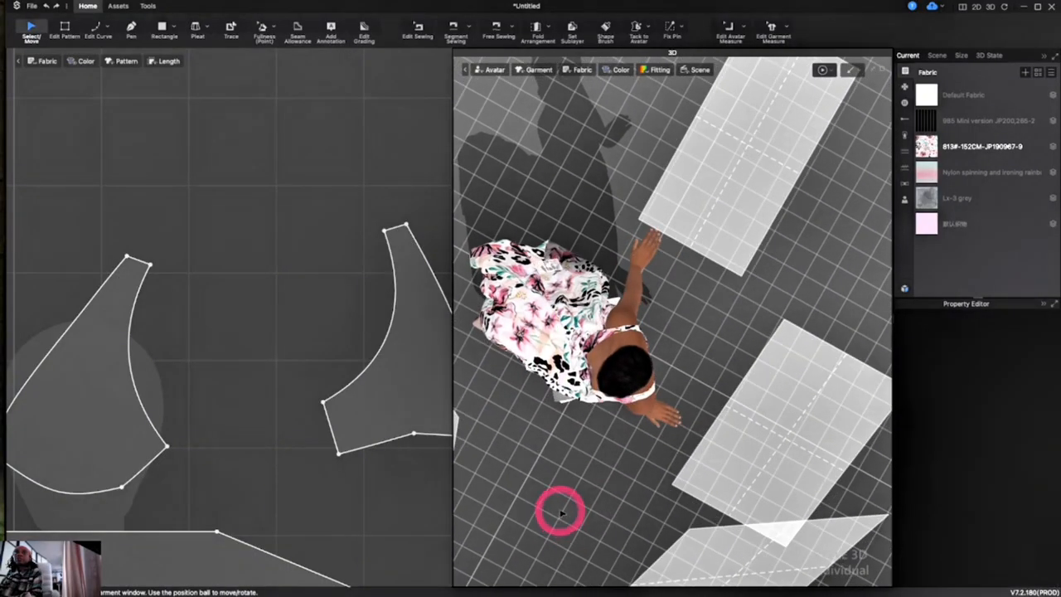
pyautogui.click(559, 400)
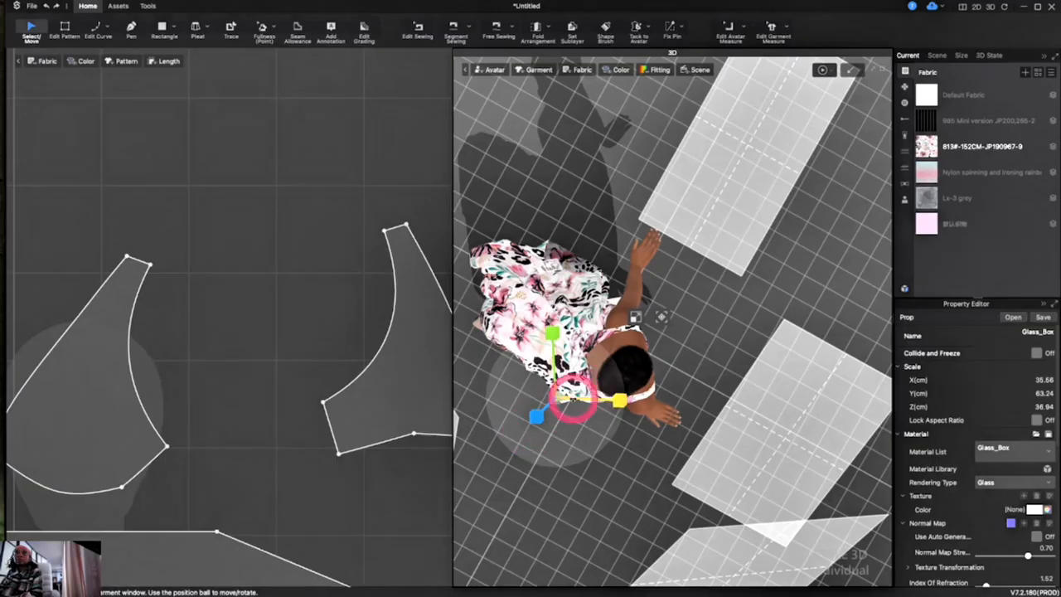
# Step: Enlarge the Glass_Box in all directions to about 52 × 93 × 54 cm beneath the avatar
pyautogui.click(583, 445)
pyautogui.moveTo(583, 446); pyautogui.dragTo(595, 401, button='right')
pyautogui.click(577, 423)
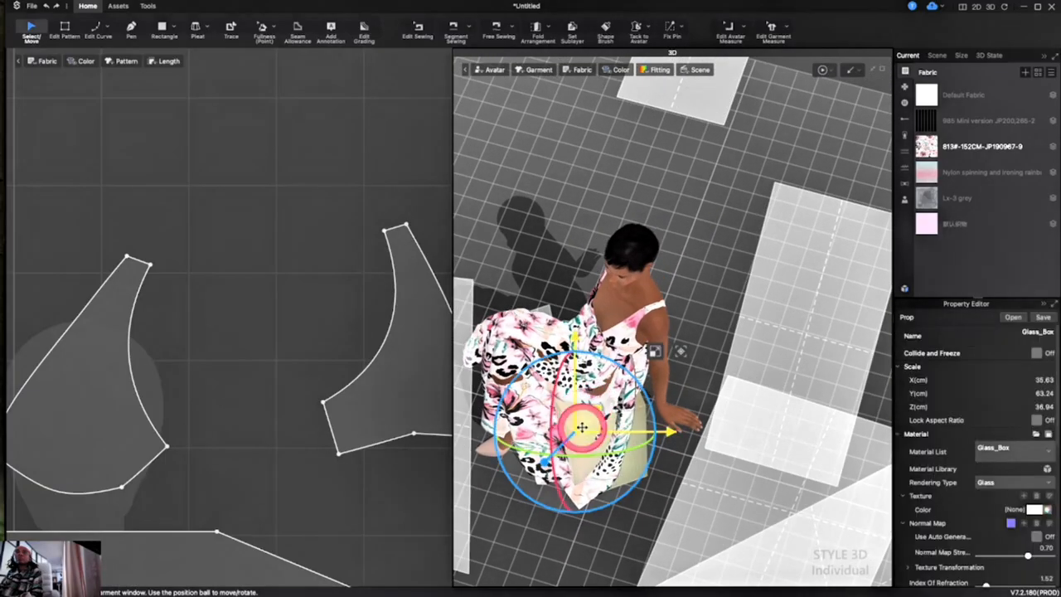
pyautogui.moveTo(583, 426); pyautogui.dragTo(631, 405)
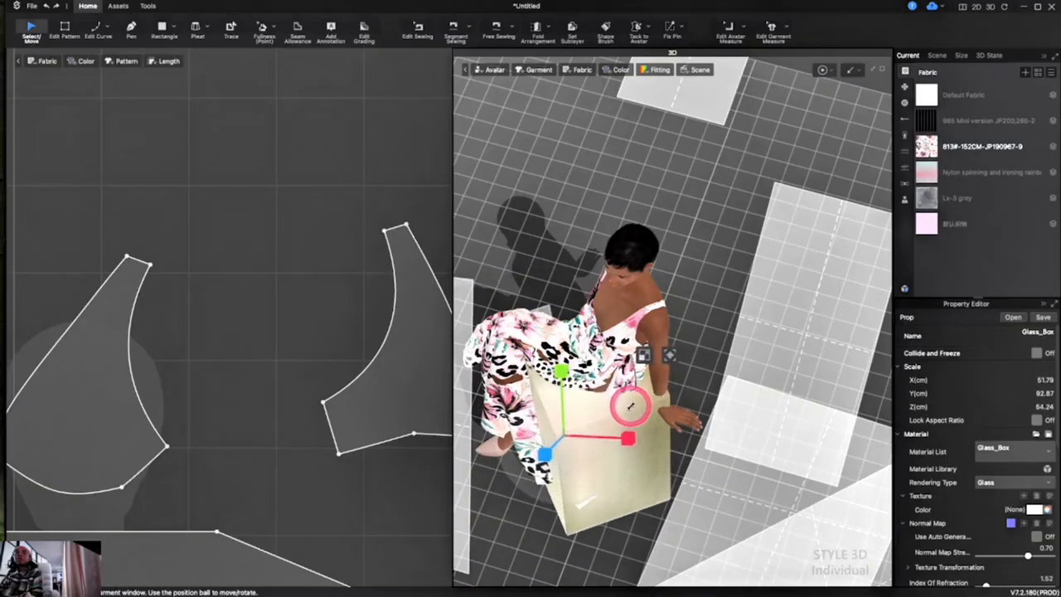
pyautogui.click(596, 551)
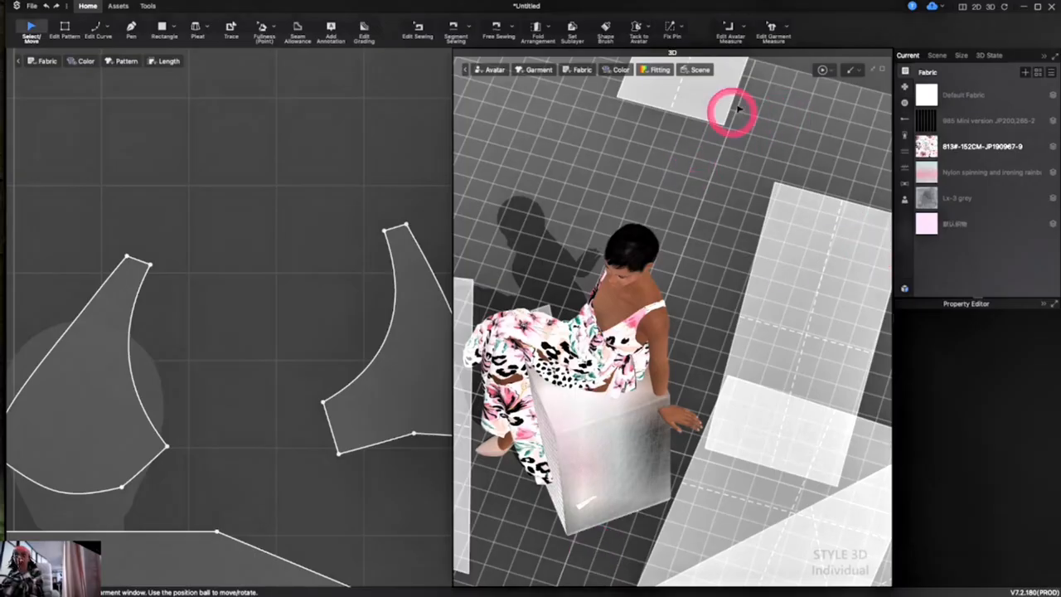
# Step: Pull the enlarged Glass_Box out from under the avatar and lay it on its side
pyautogui.press('2')
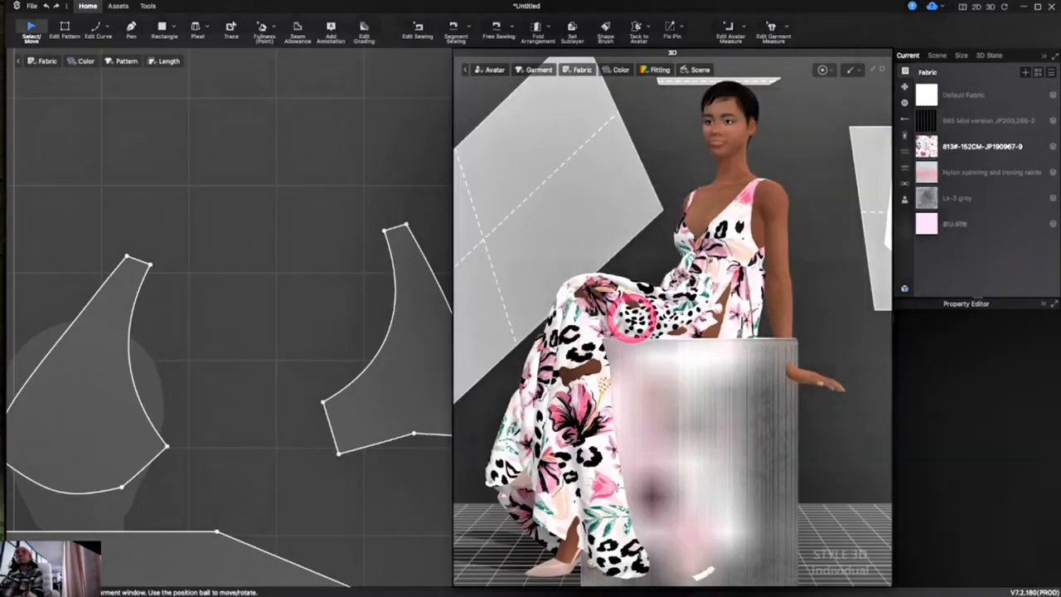
pyautogui.scroll(-5, 686, 428)
pyautogui.click(682, 426)
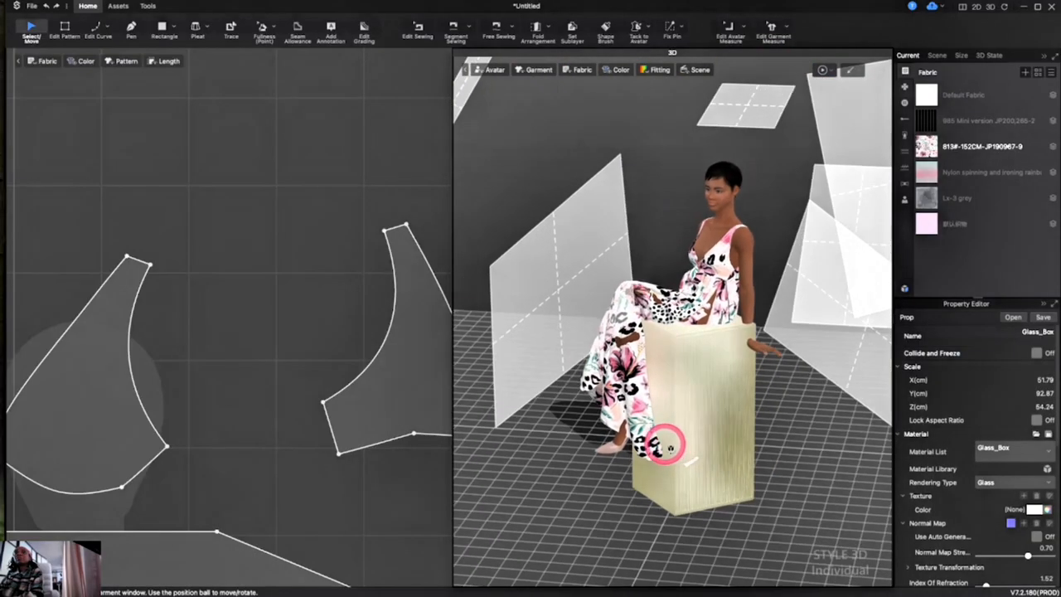
pyautogui.moveTo(687, 426); pyautogui.dragTo(498, 474)
pyautogui.scroll(3, 735, 392)
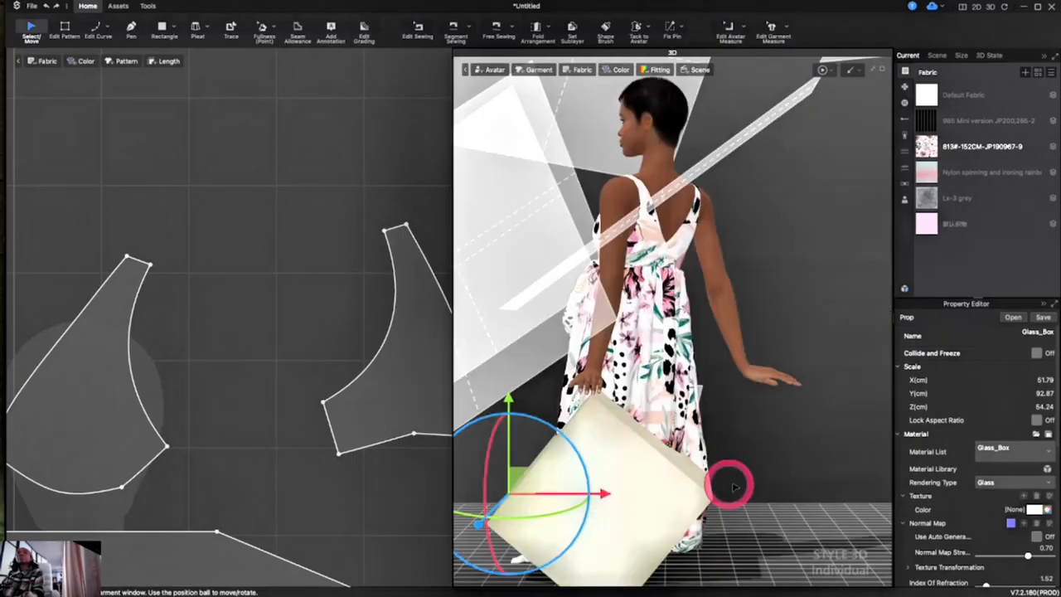
# Step: Rotate the Glass_Box about two axes until its square end stands level with the floor
pyautogui.moveTo(580, 460); pyautogui.dragTo(532, 439)
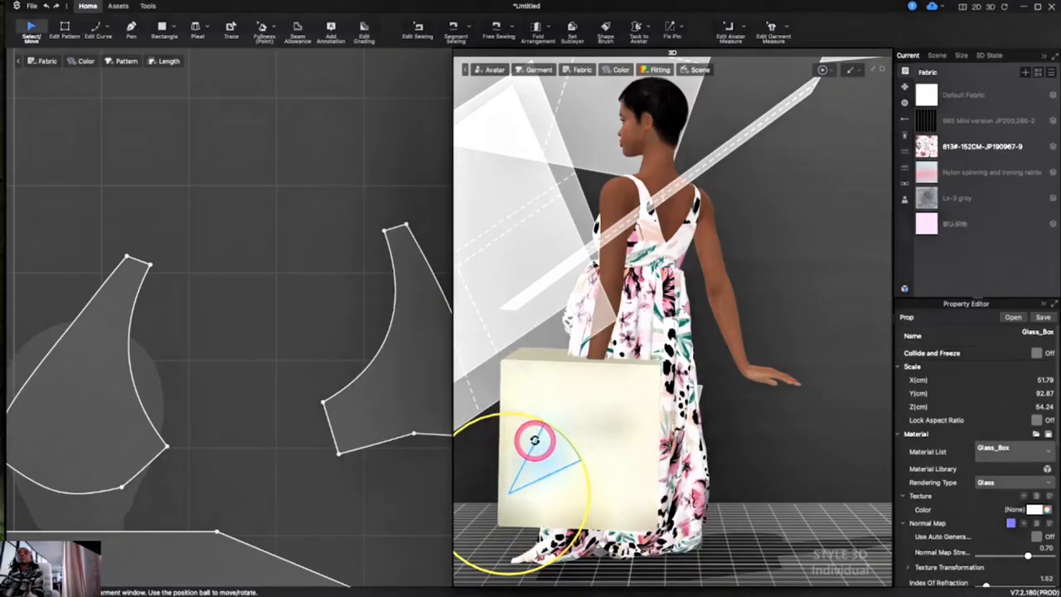
pyautogui.moveTo(533, 445); pyautogui.dragTo(492, 465)
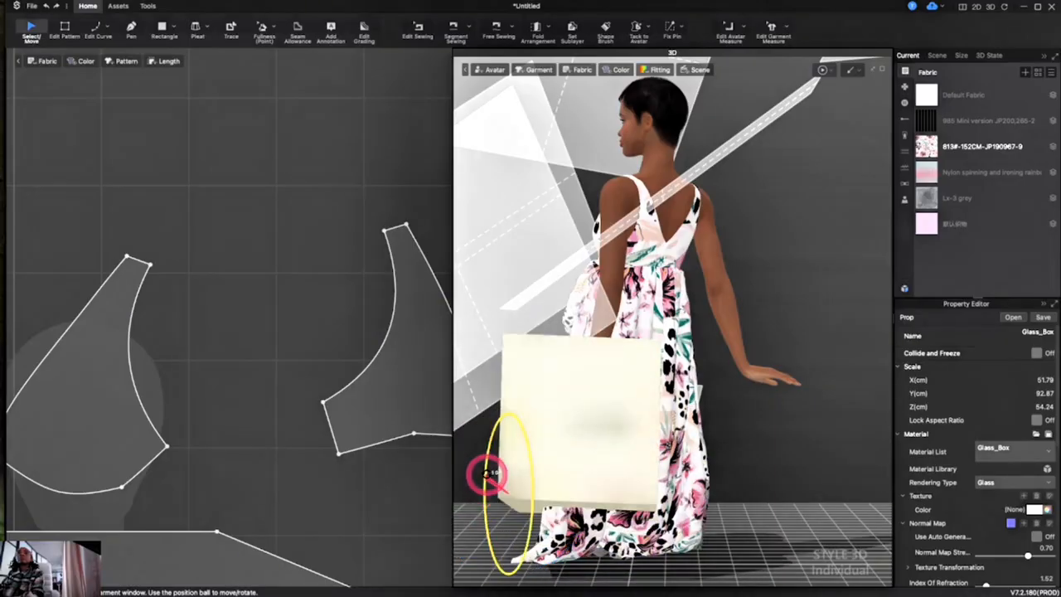
pyautogui.moveTo(491, 472); pyautogui.dragTo(531, 479)
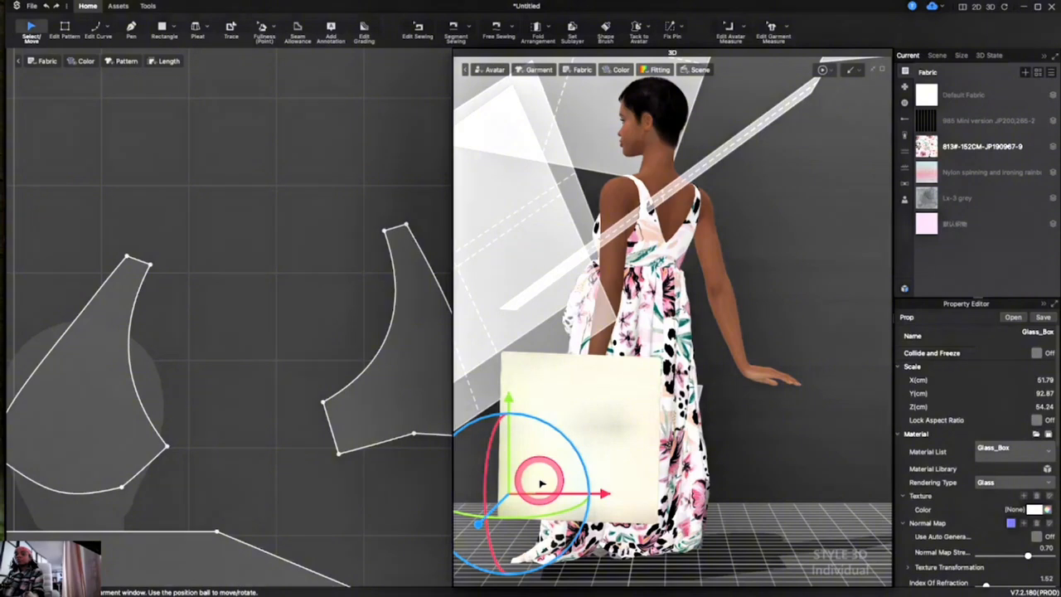
# Step: Move the levelled Glass_Box behind the avatar so its upper face meets her supporting hand
pyautogui.moveTo(536, 479); pyautogui.dragTo(517, 478)
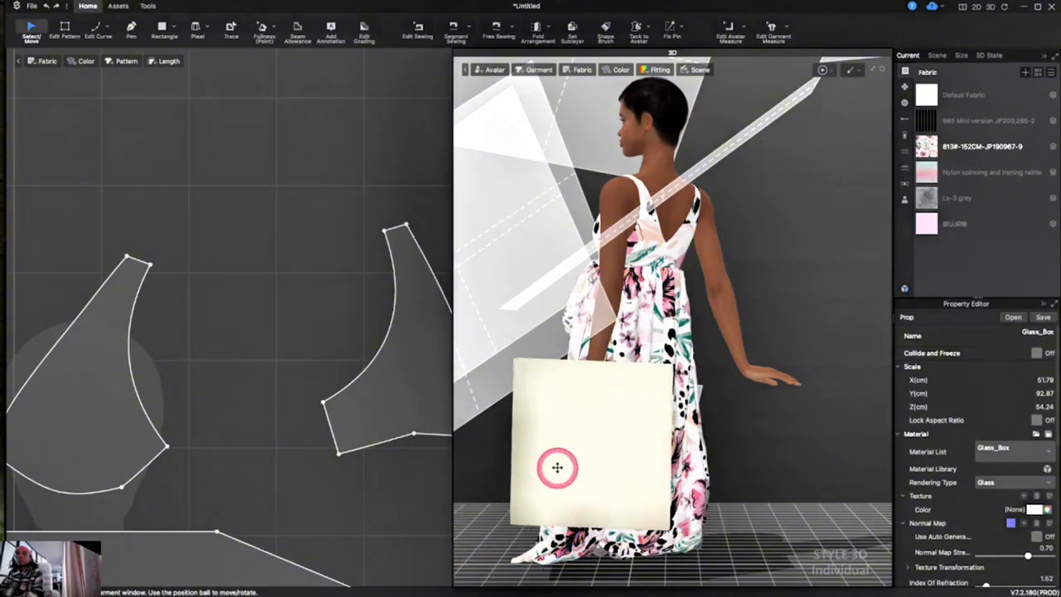
pyautogui.moveTo(557, 467); pyautogui.dragTo(588, 492)
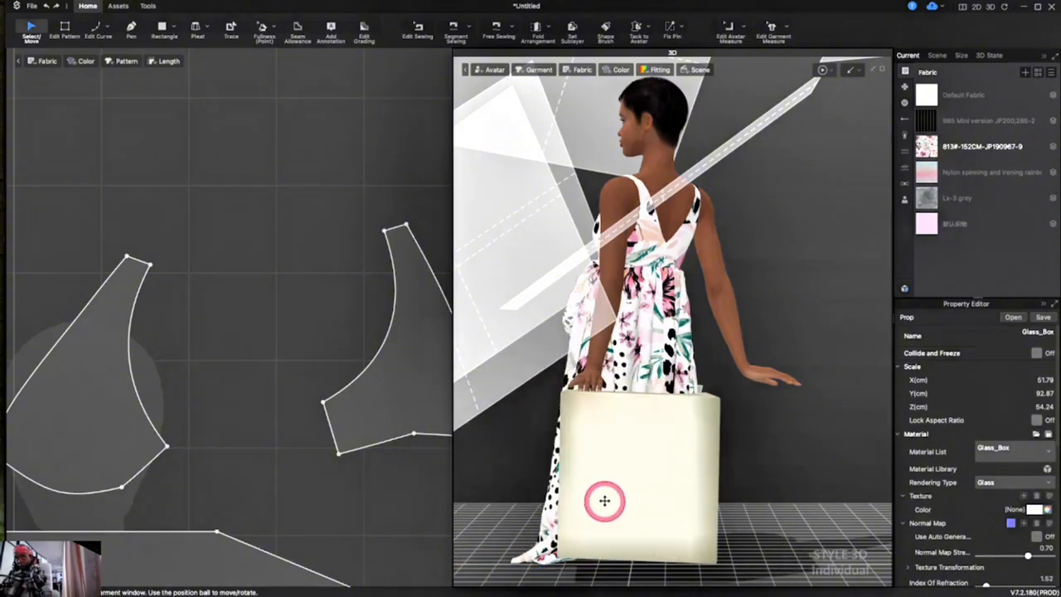
pyautogui.moveTo(604, 500); pyautogui.dragTo(599, 500)
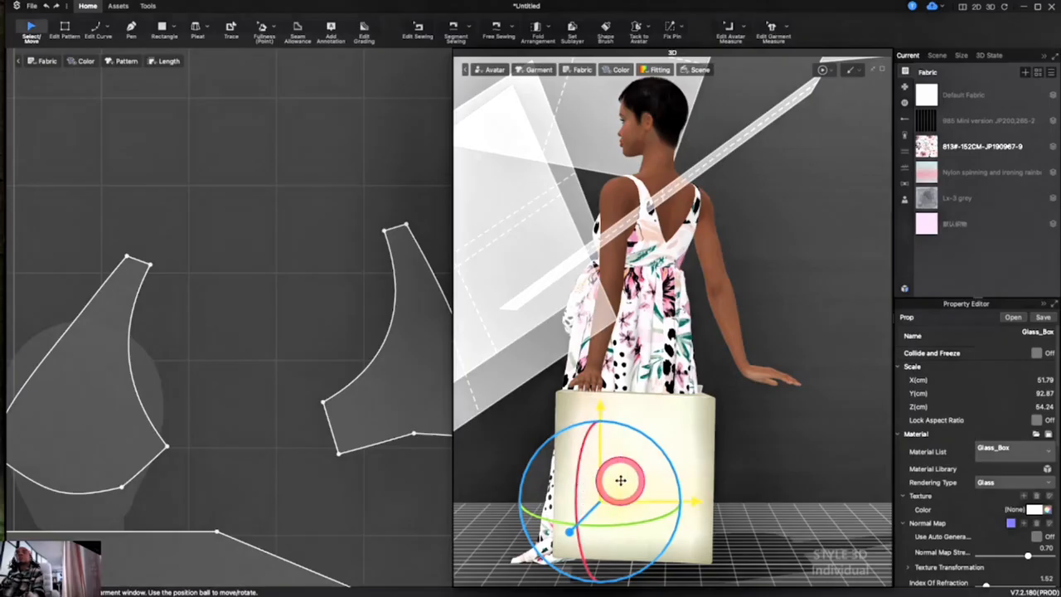
pyautogui.moveTo(673, 444); pyautogui.dragTo(750, 380)
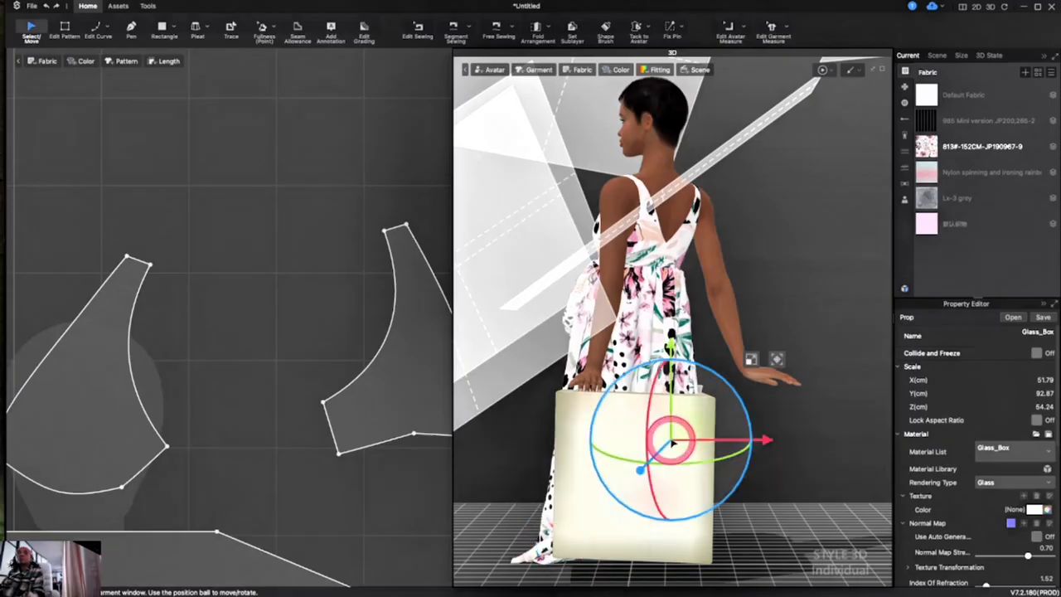
# Step: Stretch the Glass_Box into a long bench of about 54 × 694 × 54 cm
pyautogui.click(750, 358)
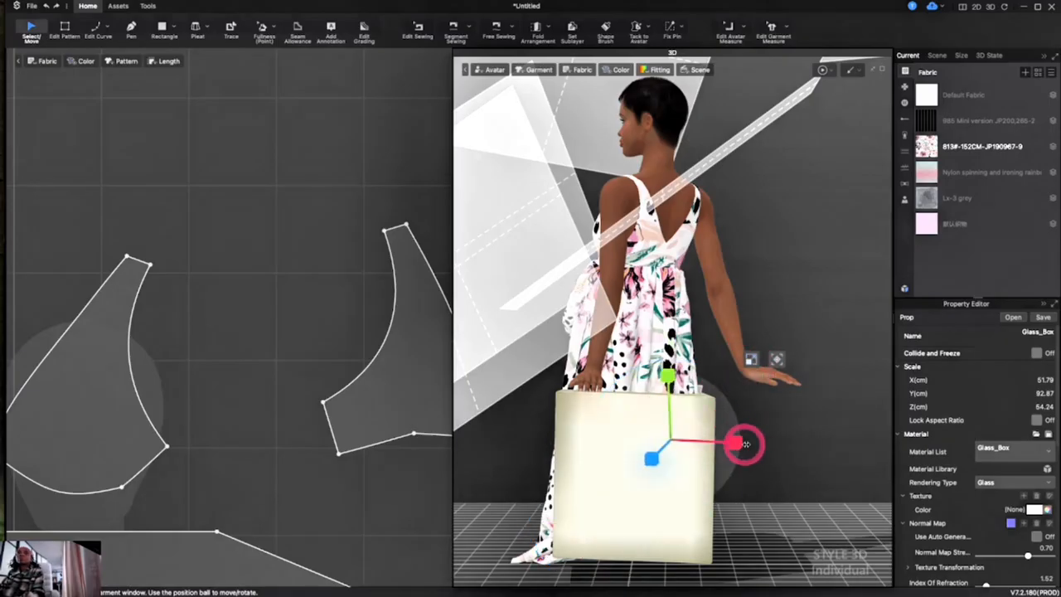
pyautogui.moveTo(745, 445); pyautogui.dragTo(642, 5)
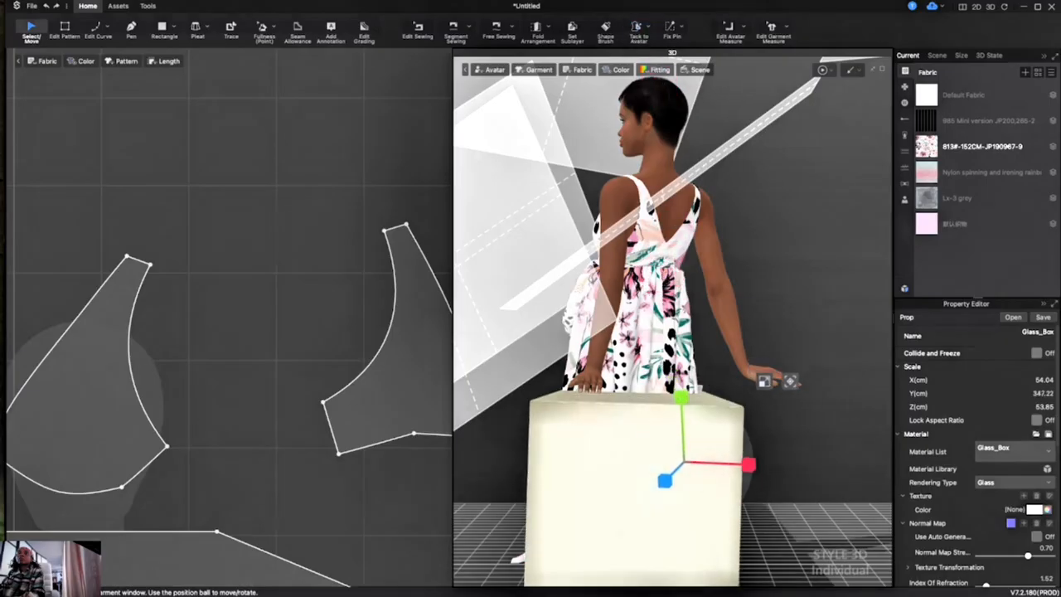
pyautogui.click(687, 99)
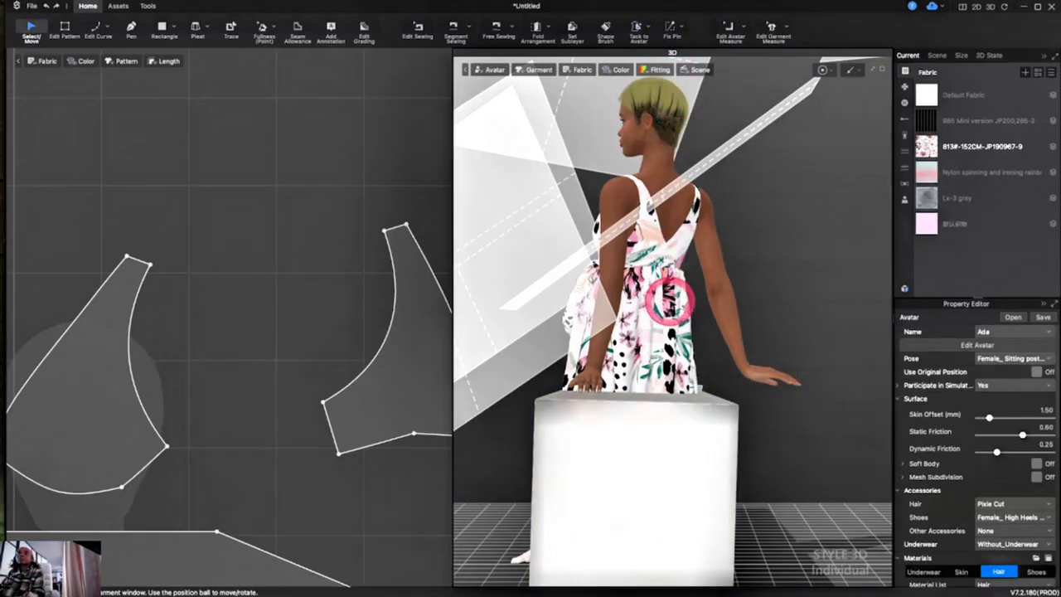
pyautogui.click(652, 427)
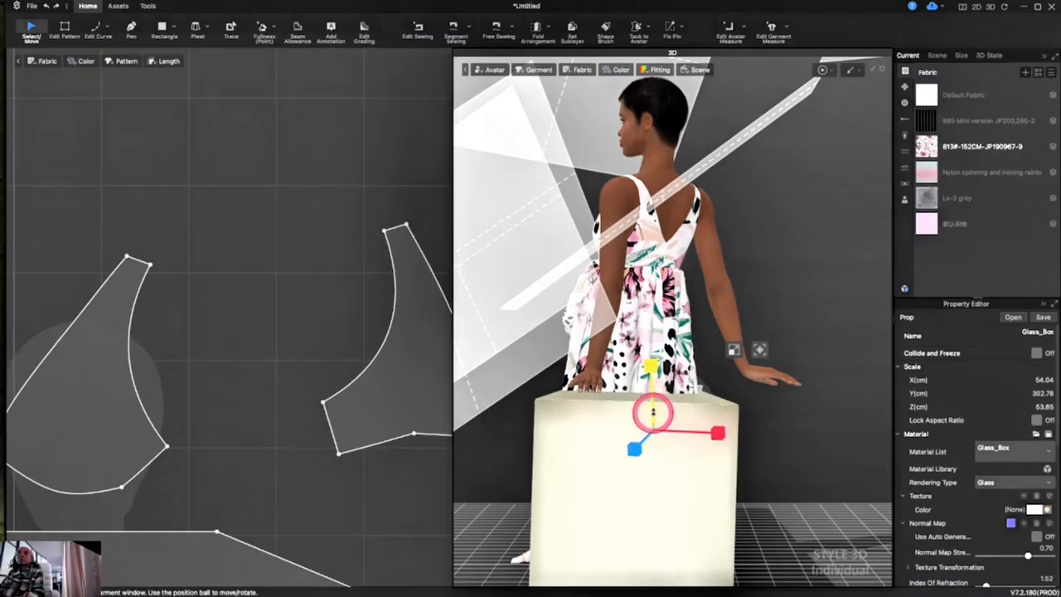
pyautogui.moveTo(654, 412); pyautogui.dragTo(671, 473)
pyautogui.click(636, 224)
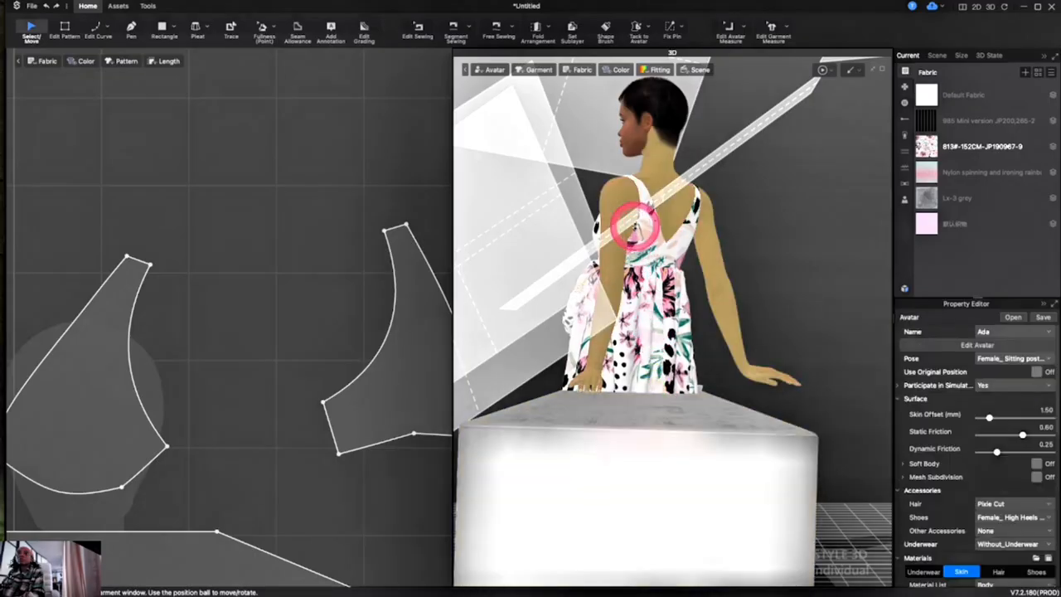
pyautogui.click(653, 444)
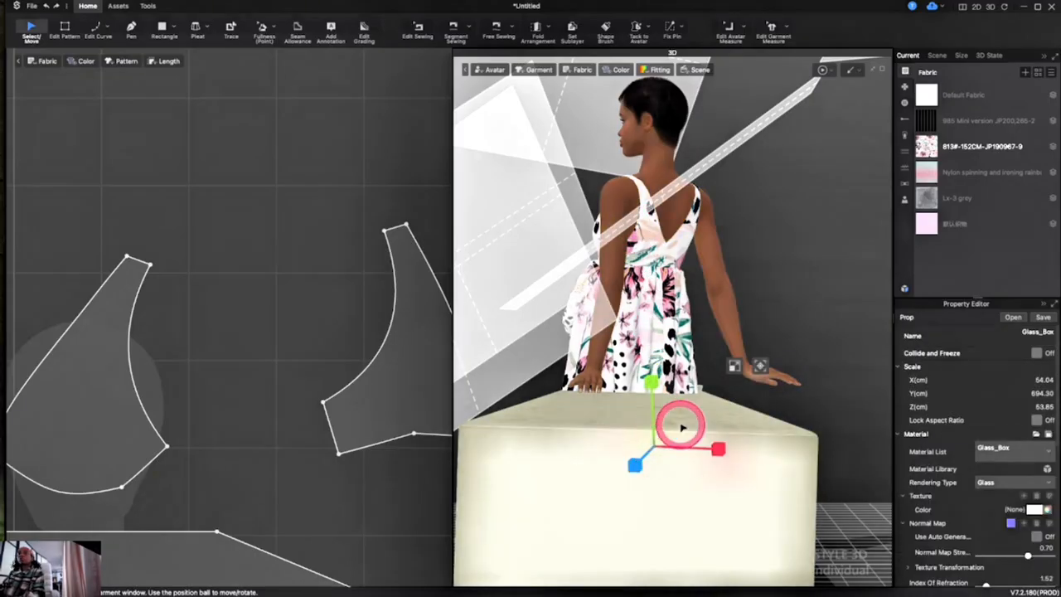
# Step: Examine the elongated Glass_Box's length and placement around the avatar from above and from the front
pyautogui.moveTo(683, 429); pyautogui.dragTo(666, 509, button='right')
pyautogui.scroll(-4, 663, 511)
pyautogui.scroll(-8, 663, 511)
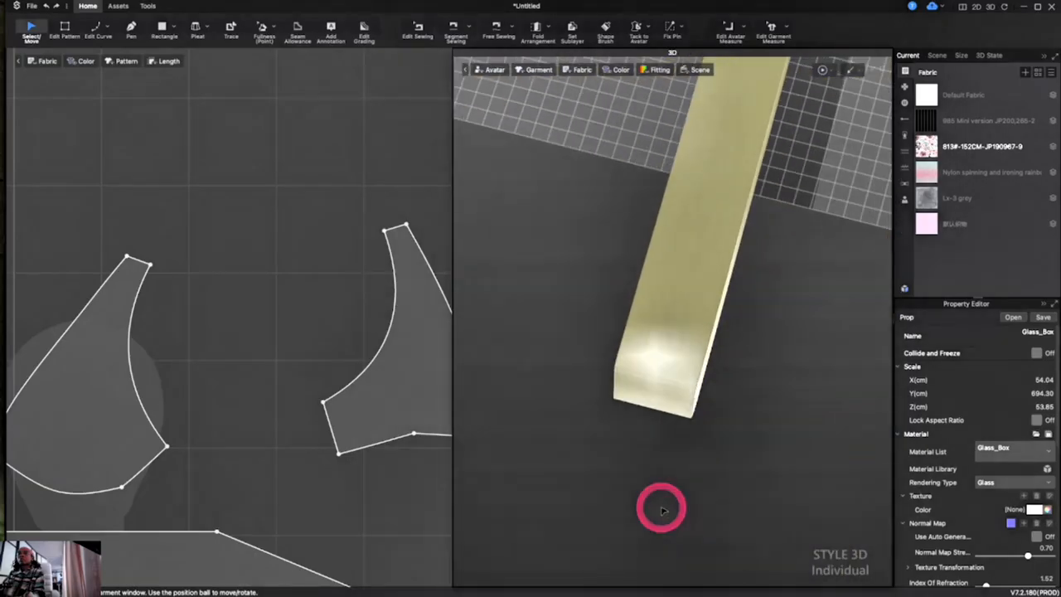
pyautogui.moveTo(676, 392); pyautogui.dragTo(708, 327)
pyautogui.click(708, 327)
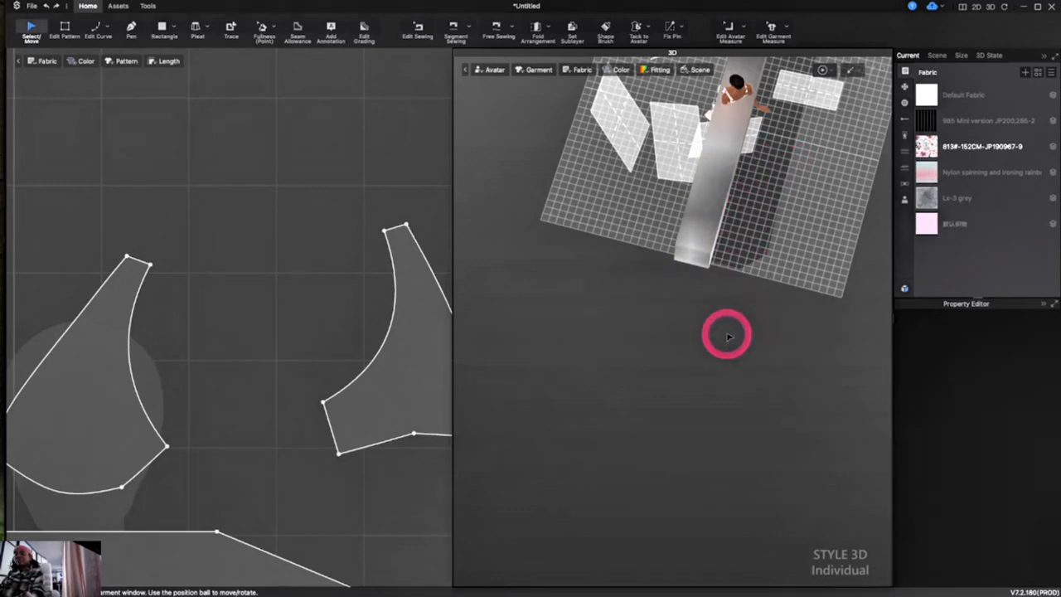
pyautogui.press('2')
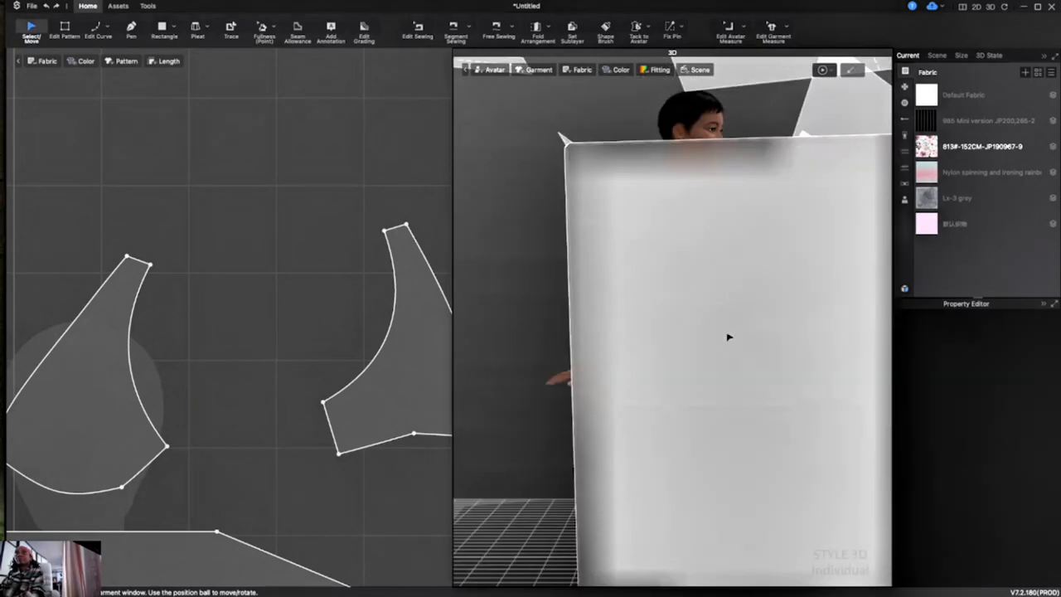
# Step: Shorten the Glass_Box bench so it measures about 54 × 352 × 57 cm
pyautogui.press('8')
pyautogui.press('5')
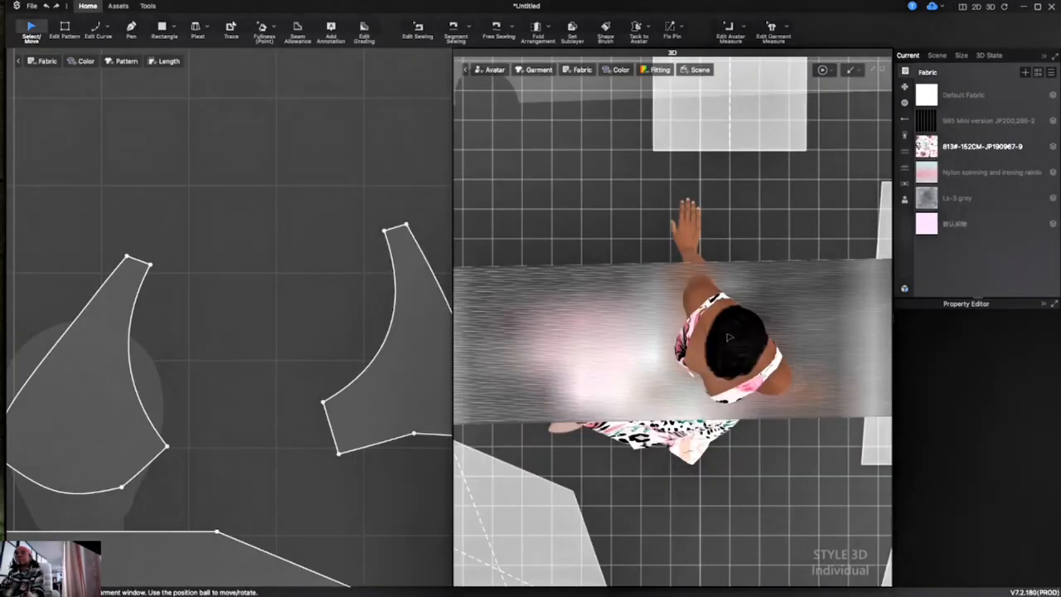
pyautogui.scroll(-6, 728, 336)
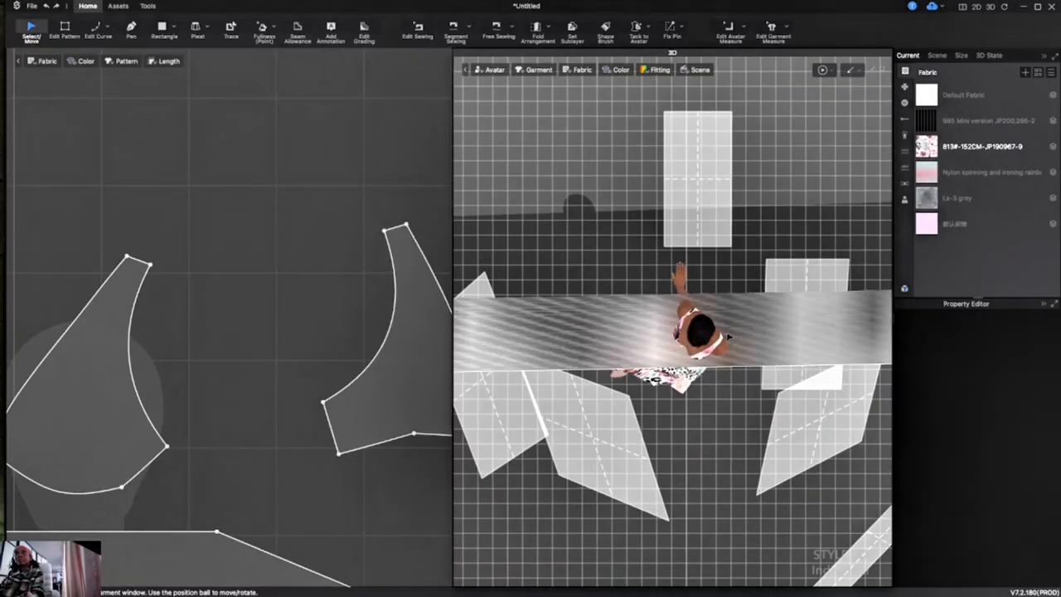
pyautogui.scroll(-5, 728, 337)
pyautogui.click(728, 335)
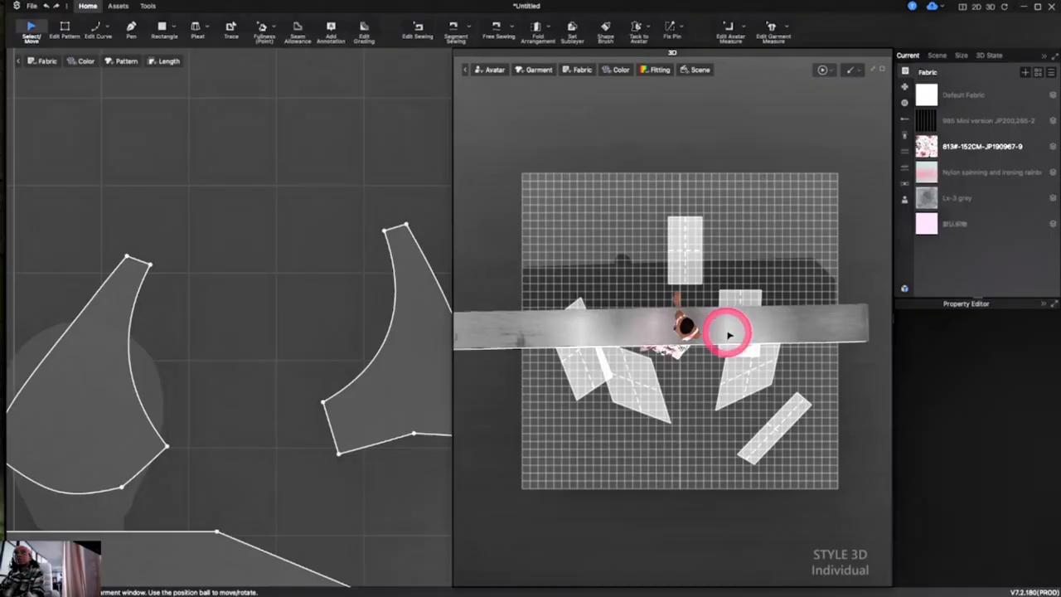
pyautogui.click(653, 343)
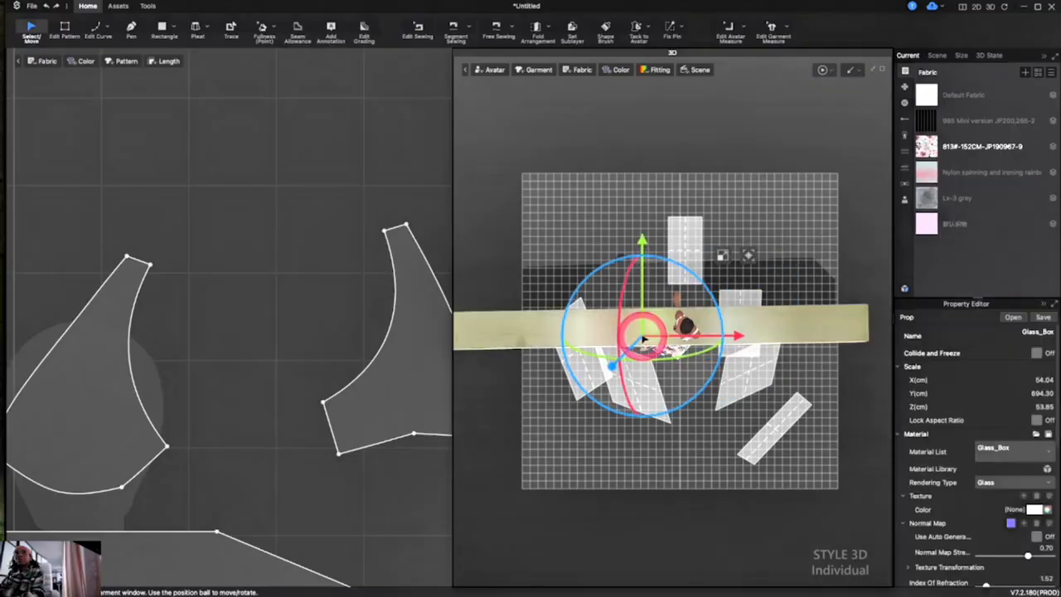
pyautogui.click(681, 326)
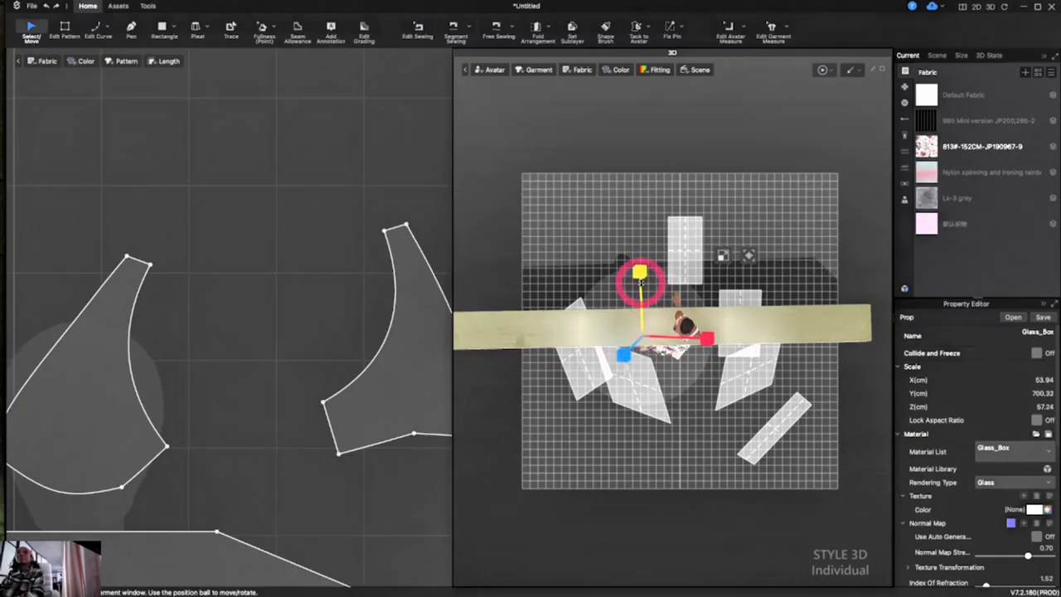
pyautogui.moveTo(630, 326); pyautogui.dragTo(642, 295)
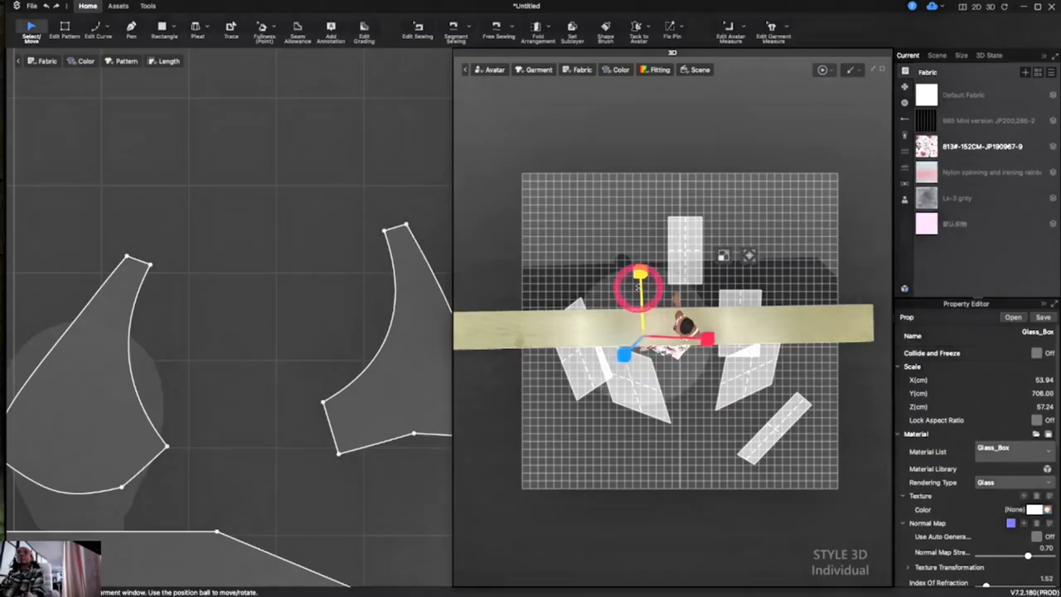
pyautogui.moveTo(623, 317); pyautogui.dragTo(737, 265)
pyautogui.moveTo(764, 229); pyautogui.dragTo(787, 163)
pyautogui.moveTo(629, 329); pyautogui.dragTo(688, 322)
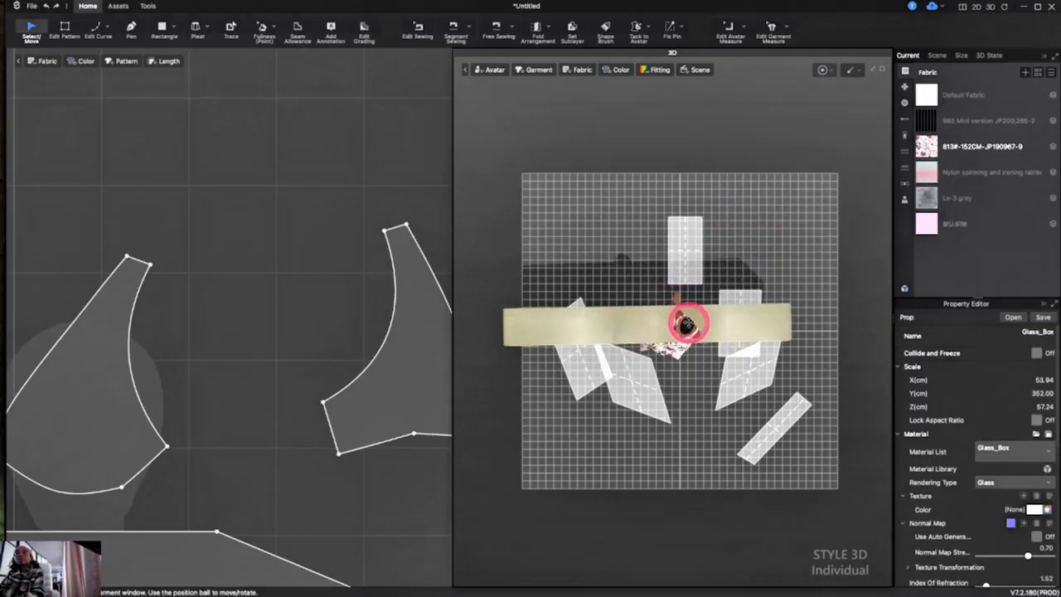
# Step: Rotate the Glass_Box diagonally across the floor grid and shift it so its length passes beneath the avatar
pyautogui.click(730, 321)
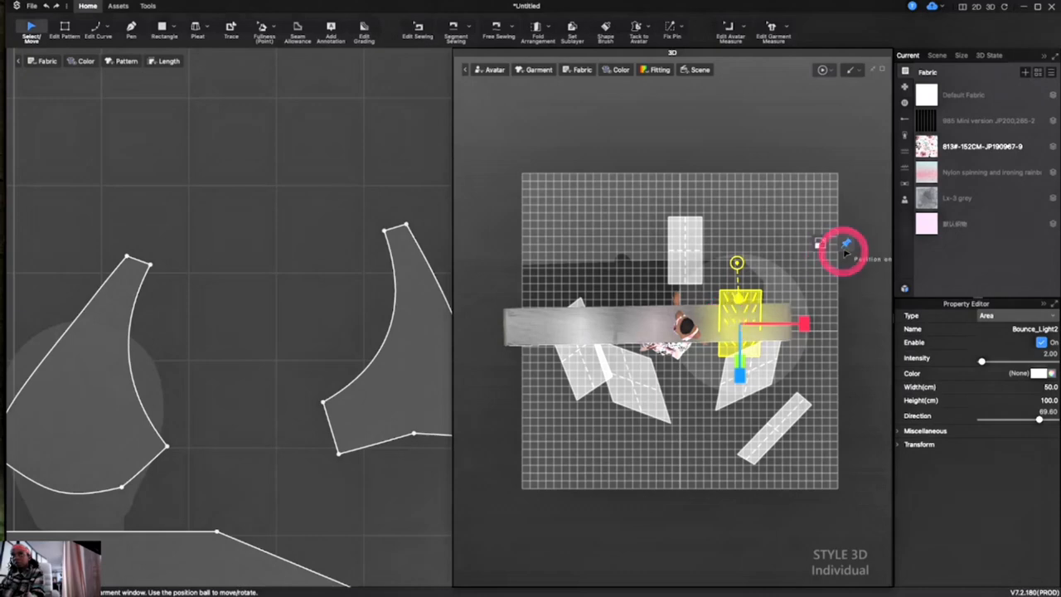
pyautogui.click(593, 316)
pyautogui.moveTo(595, 316); pyautogui.dragTo(615, 333)
pyautogui.click(696, 250)
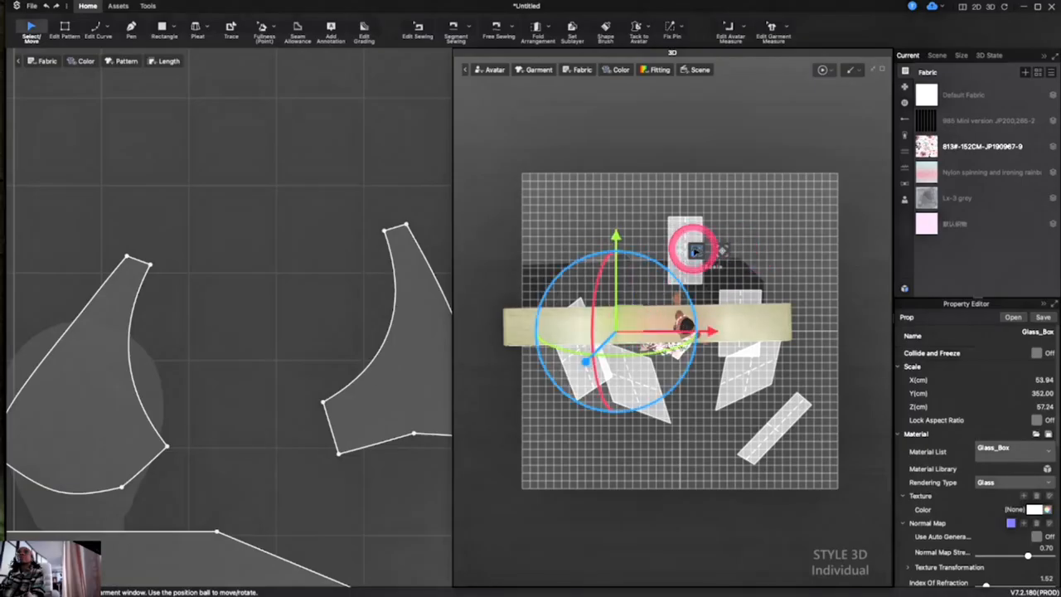
pyautogui.moveTo(571, 277); pyautogui.dragTo(621, 261)
pyautogui.click(626, 312)
pyautogui.moveTo(630, 313); pyautogui.dragTo(682, 294)
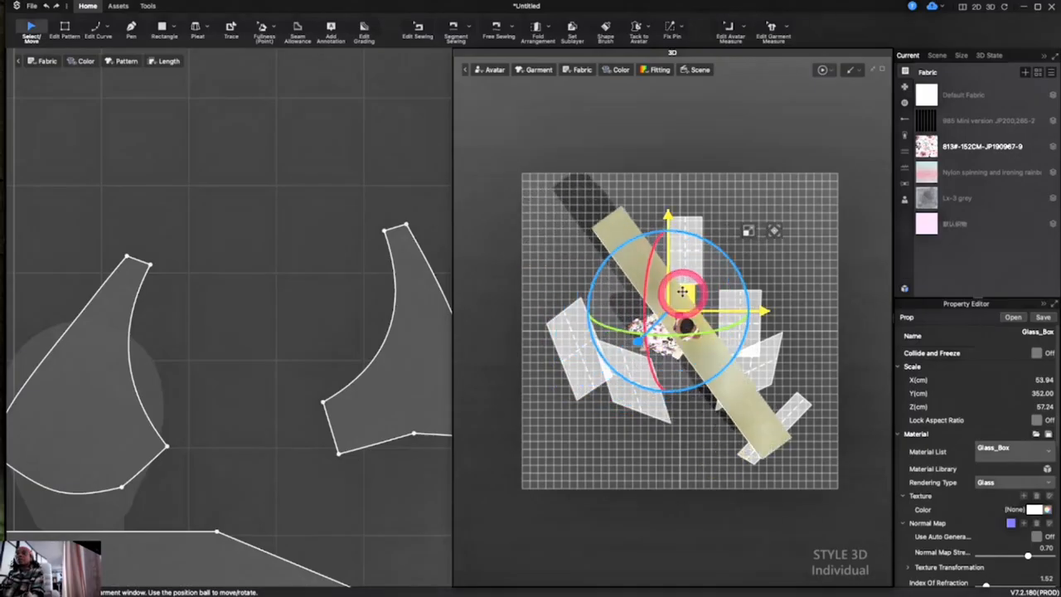
# Step: Lower the Glass_Box toward the floor until its upper face meets the avatar's supporting hand
pyautogui.press('2')
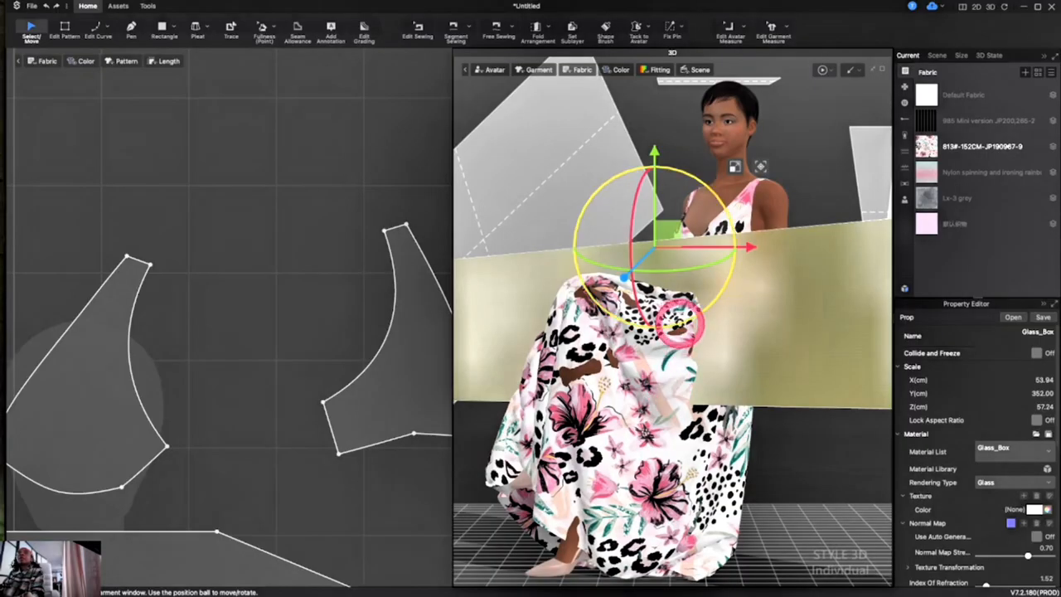
pyautogui.moveTo(670, 252); pyautogui.dragTo(688, 370)
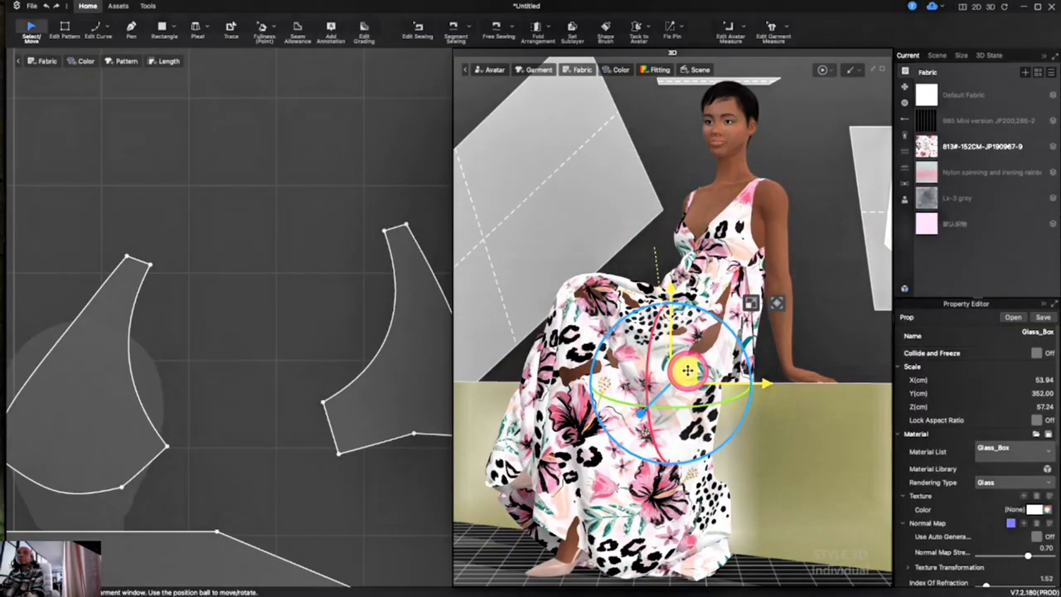
pyautogui.scroll(3, 784, 467)
pyautogui.scroll(-10, 784, 467)
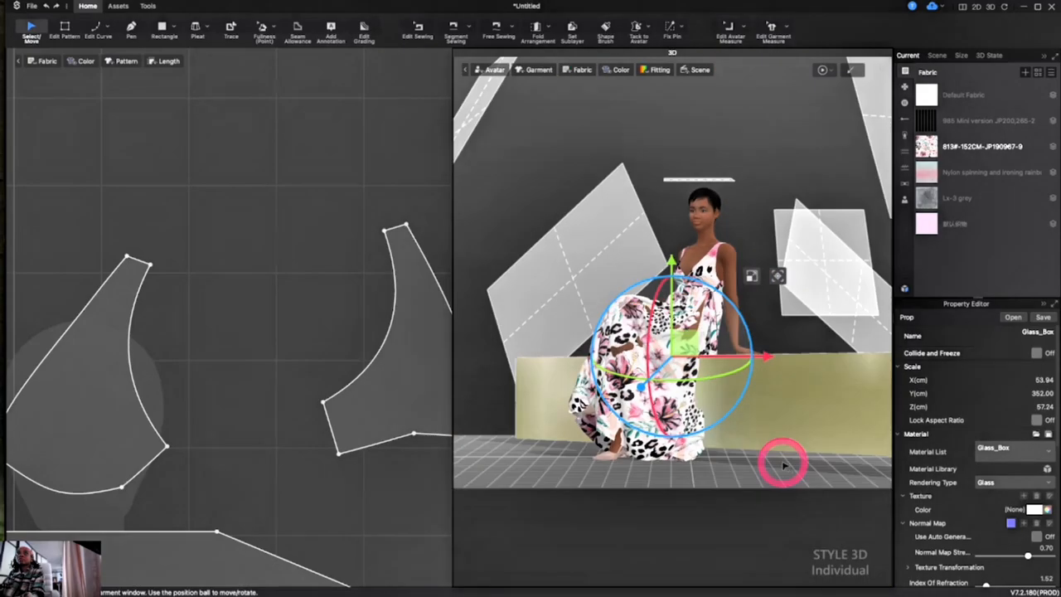
# Step: Enlarge the Glass_Box proportionally to about 72 × 471 × 77 cm
pyautogui.click(763, 393)
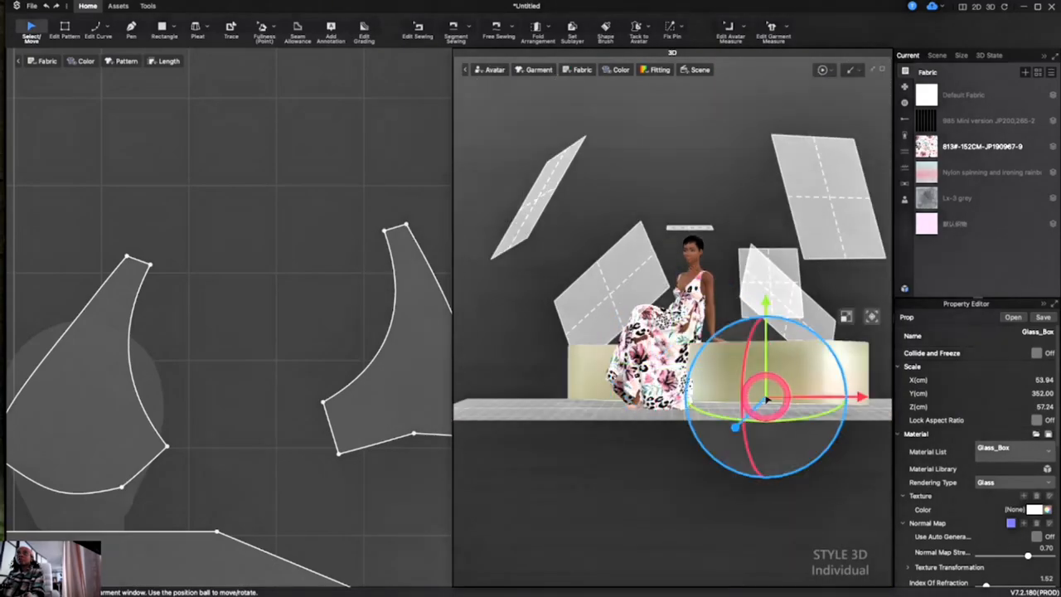
pyautogui.click(845, 315)
pyautogui.moveTo(750, 411); pyautogui.dragTo(764, 340)
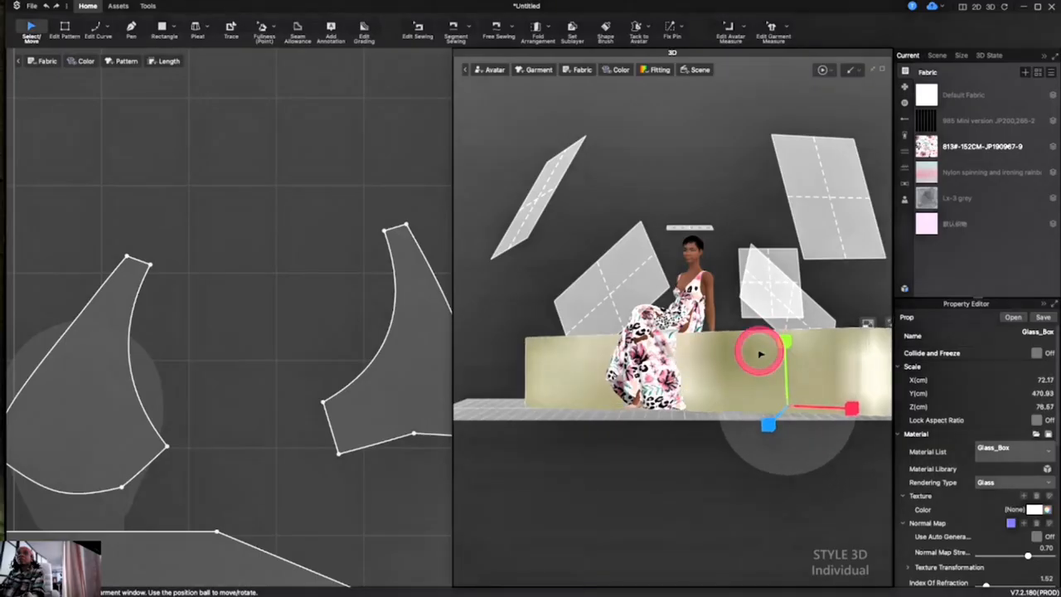
pyautogui.scroll(5, 761, 354)
pyautogui.scroll(-3, 761, 354)
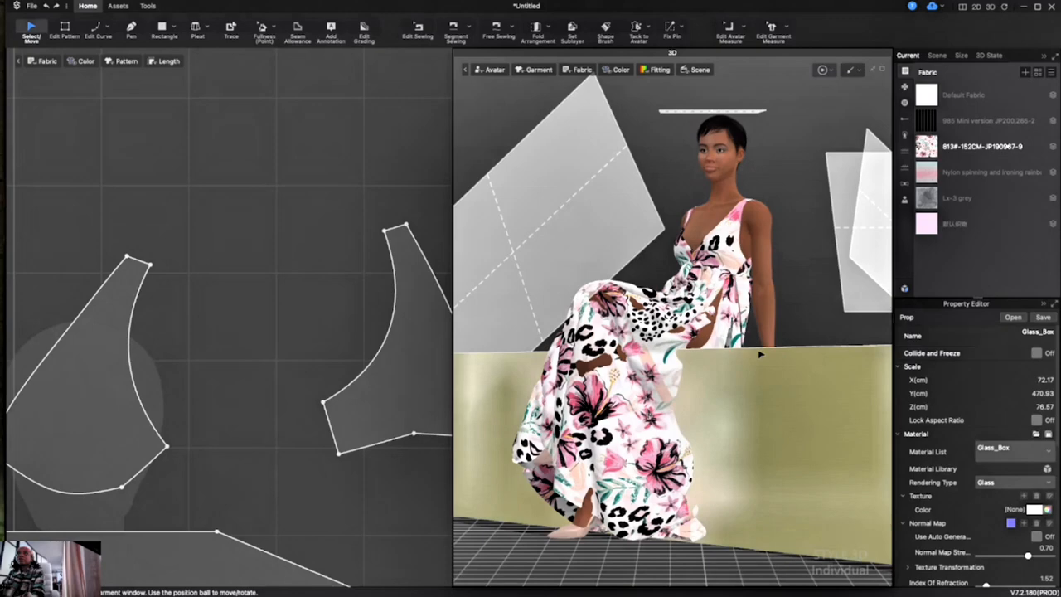
# Step: Lower the enlarged Glass_Box until its upper face is level with the avatar's resting hand
pyautogui.click(764, 360)
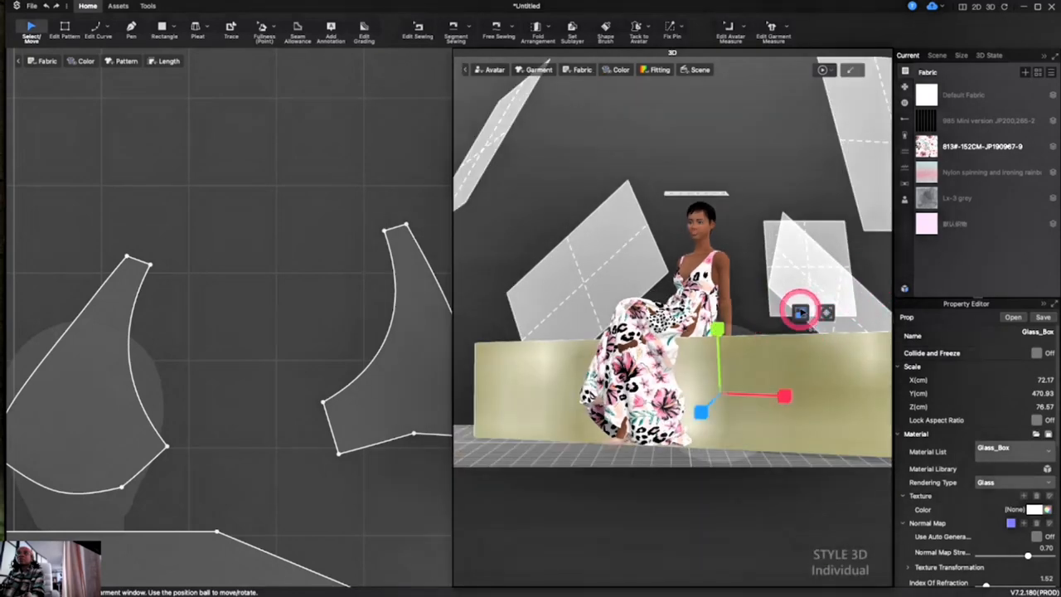
pyautogui.click(799, 314)
pyautogui.moveTo(720, 367); pyautogui.dragTo(720, 384)
pyautogui.click(772, 310)
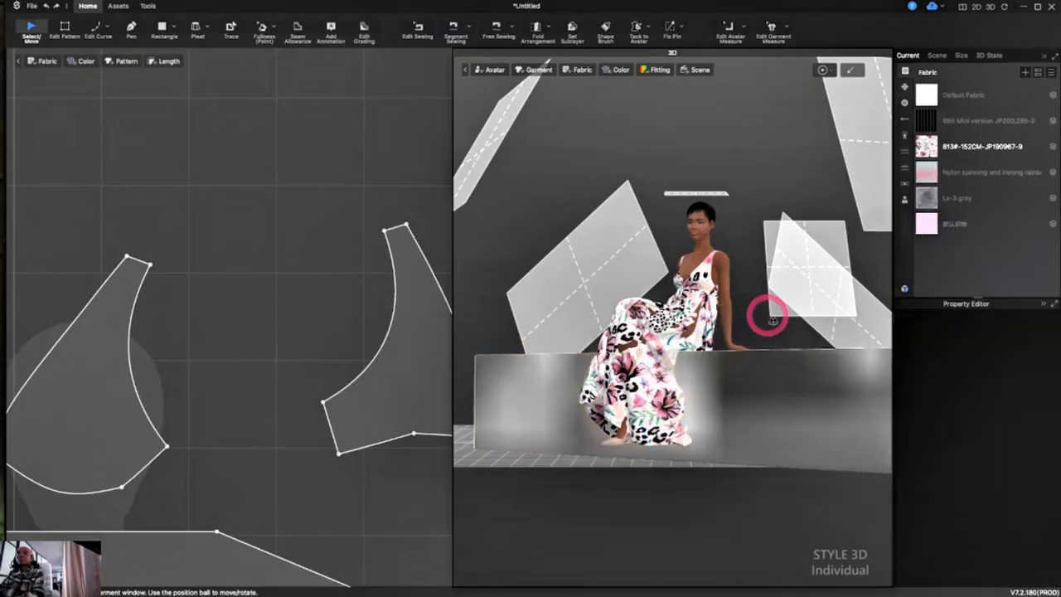
# Step: Adjust the Glass_Box's position from the side so its upper face supports the avatar's seat and hand
pyautogui.moveTo(770, 313); pyautogui.dragTo(731, 319, button='right')
pyautogui.click(703, 396)
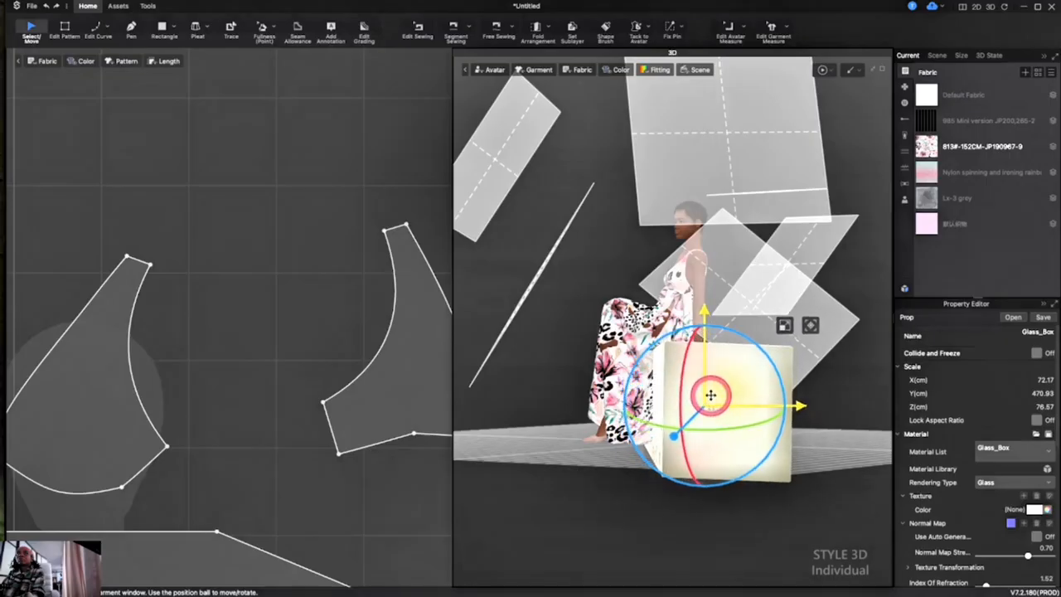
pyautogui.click(801, 442)
pyautogui.moveTo(806, 450); pyautogui.dragTo(391, 462, button='right')
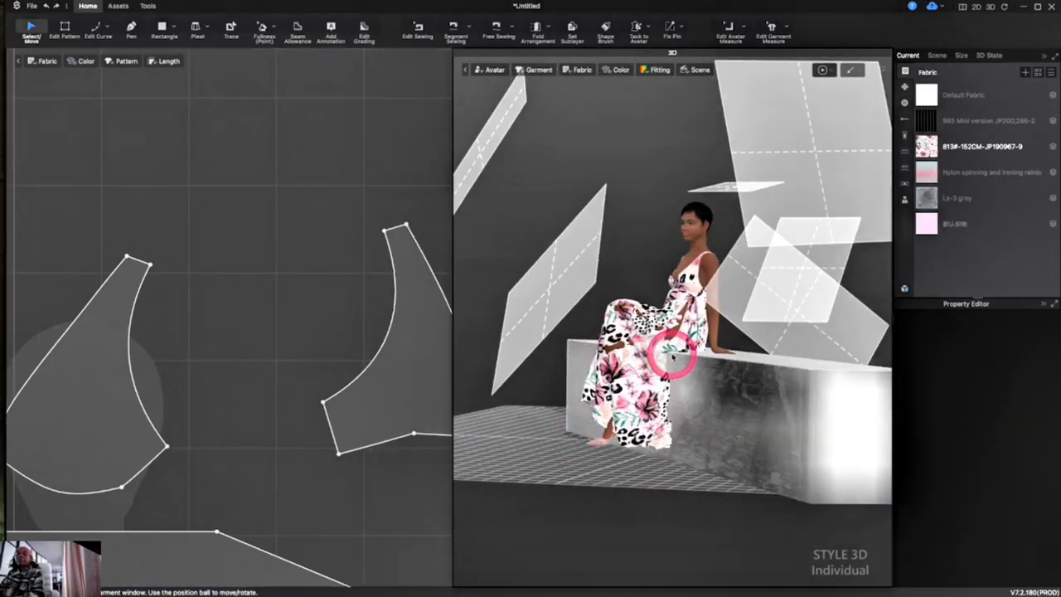
# Step: Start the simulation and use Fix Pin to pull patches of skirt behind the legs and under the thigh clear of the bench
pyautogui.press('space')
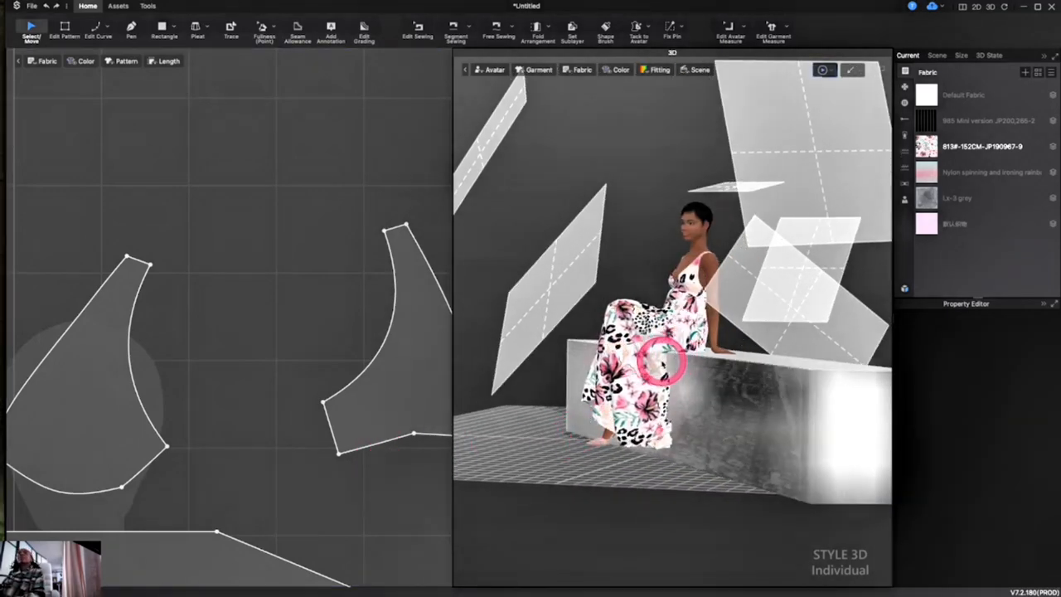
pyautogui.scroll(3, 687, 362)
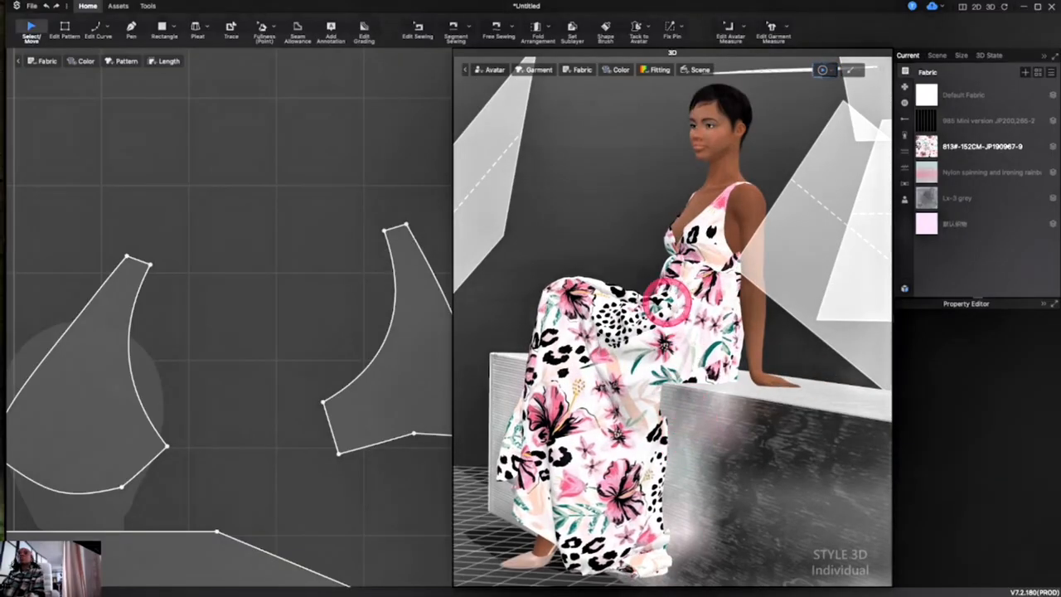
pyautogui.click(671, 29)
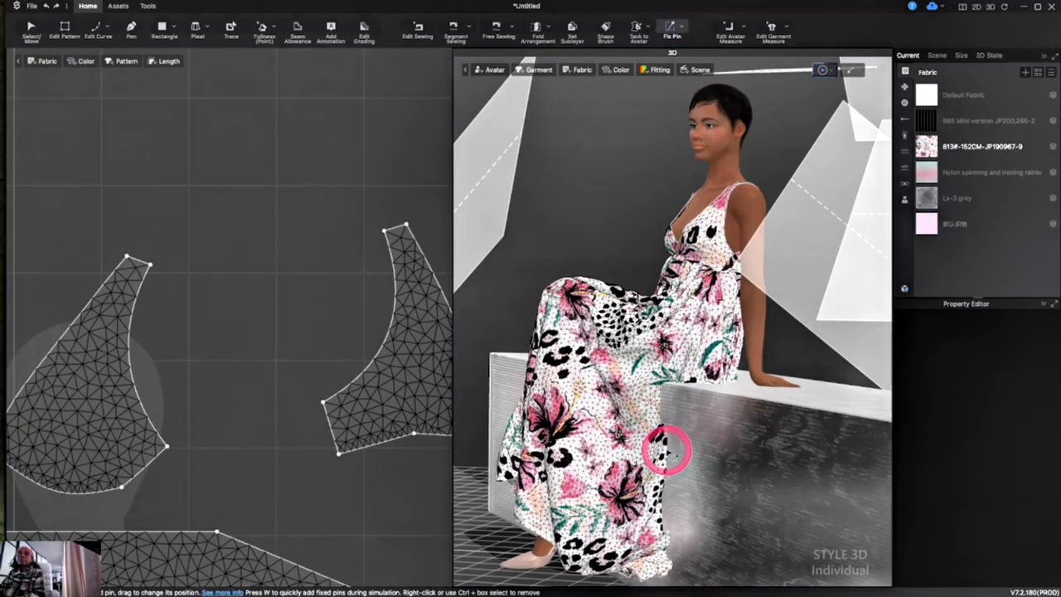
pyautogui.click(647, 385)
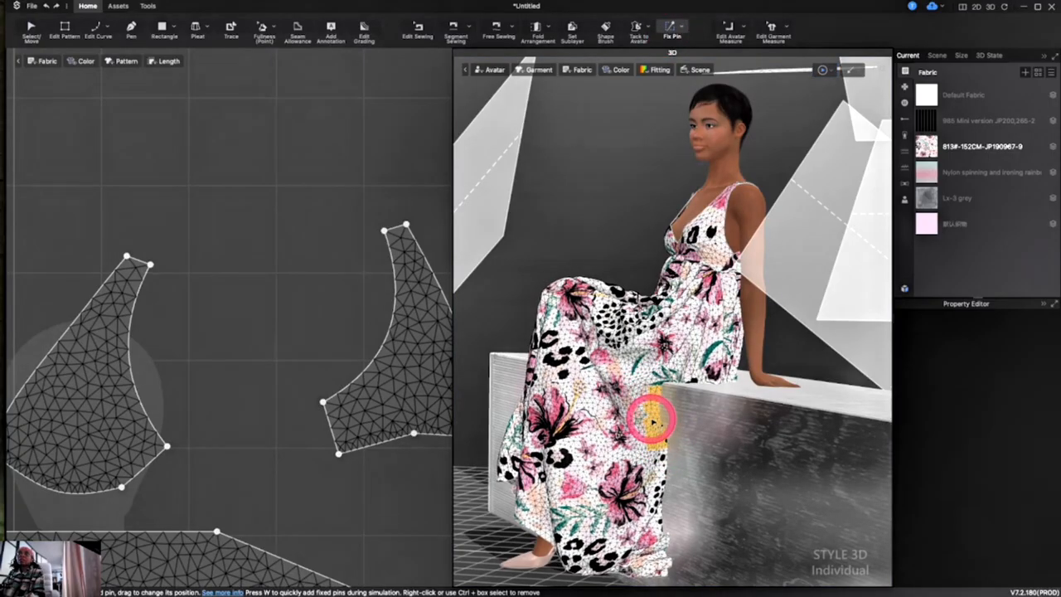
pyautogui.moveTo(626, 395); pyautogui.dragTo(629, 393)
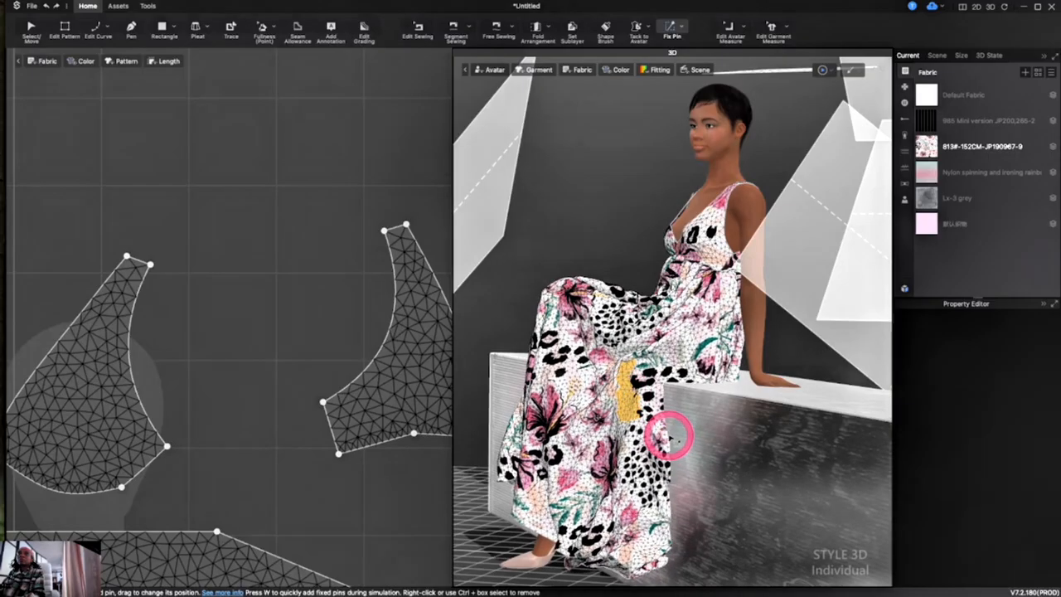
pyautogui.click(710, 377)
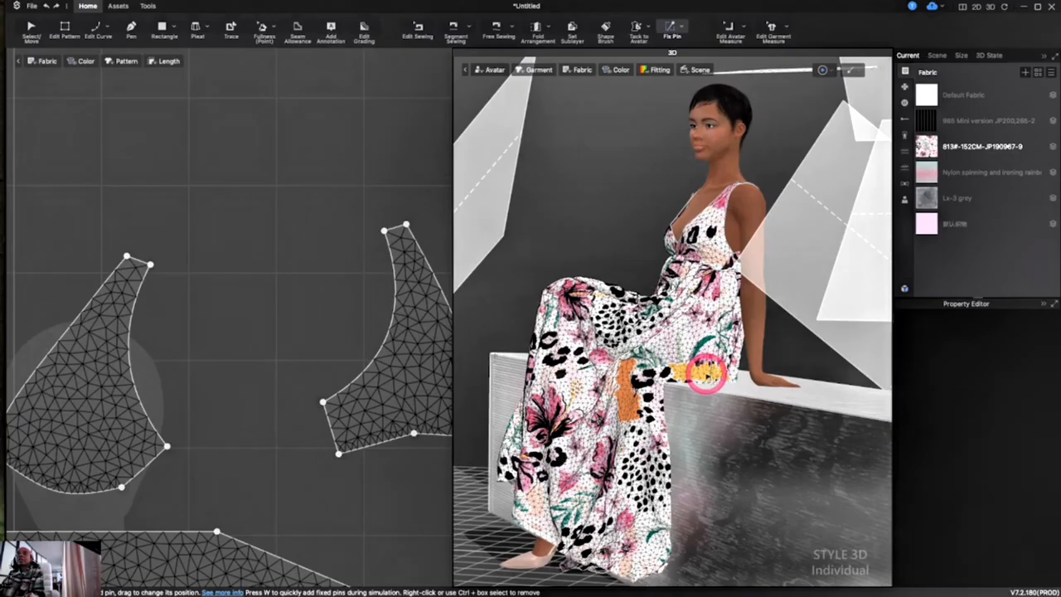
pyautogui.moveTo(651, 374); pyautogui.dragTo(633, 375)
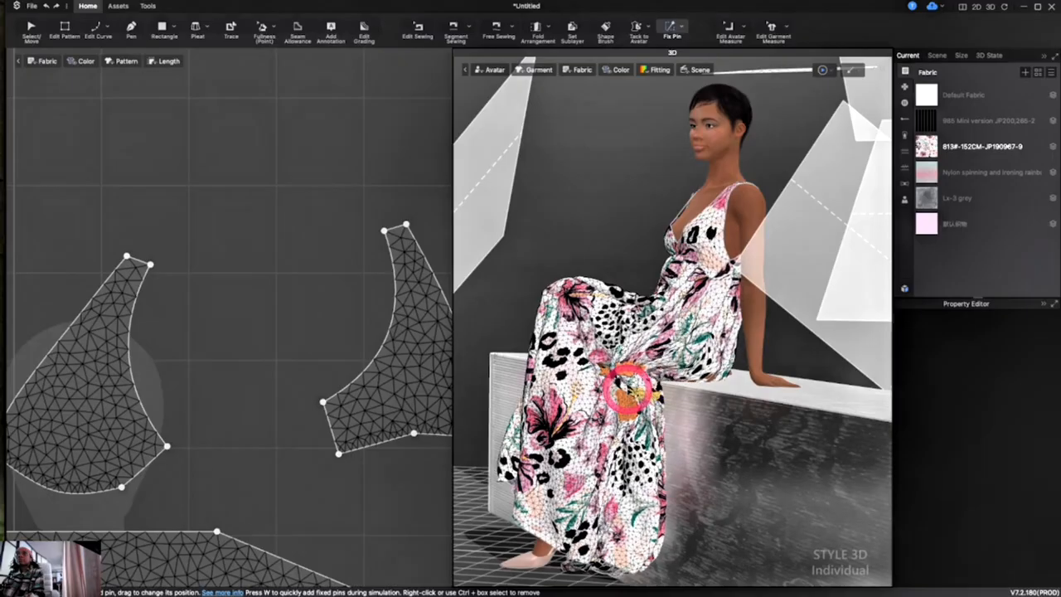
# Step: Fix and reposition skirt patches behind the knees and near the back hem on the avatar's other side
pyautogui.moveTo(711, 455); pyautogui.dragTo(466, 473, button='right')
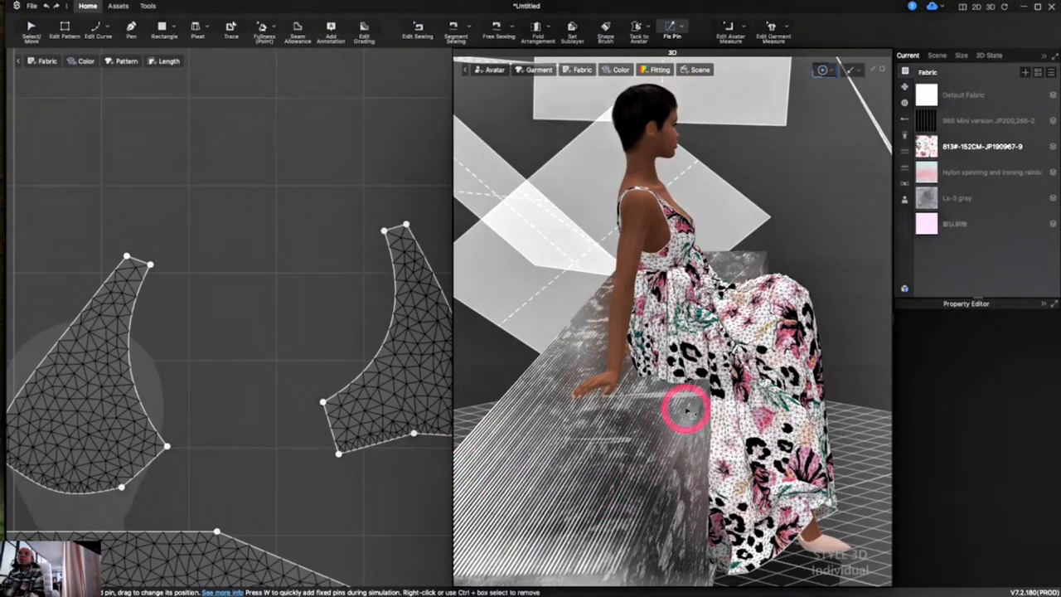
pyautogui.moveTo(720, 401); pyautogui.dragTo(725, 420)
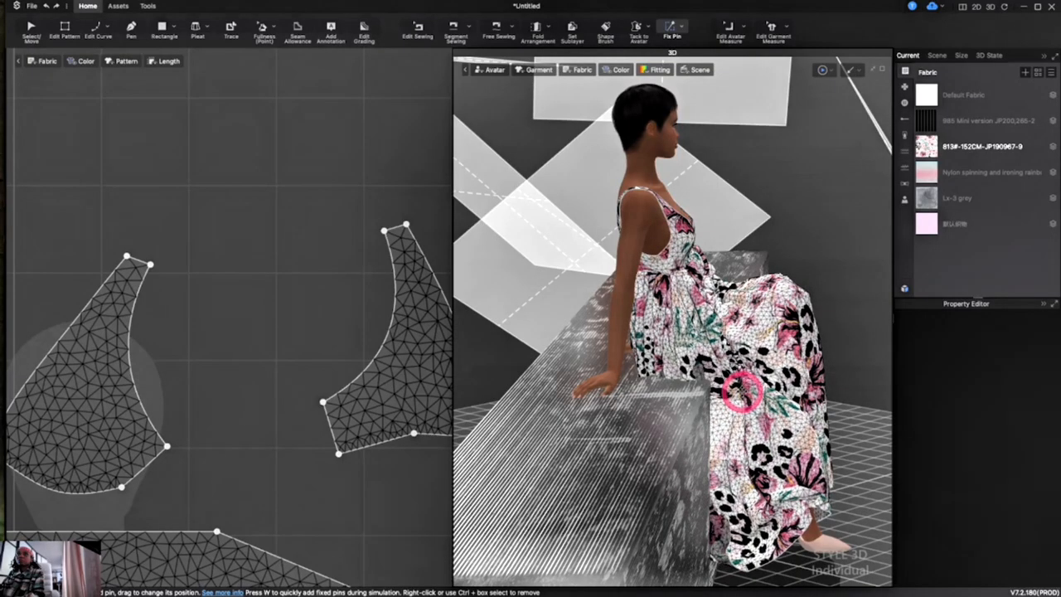
pyautogui.moveTo(718, 503); pyautogui.dragTo(728, 544)
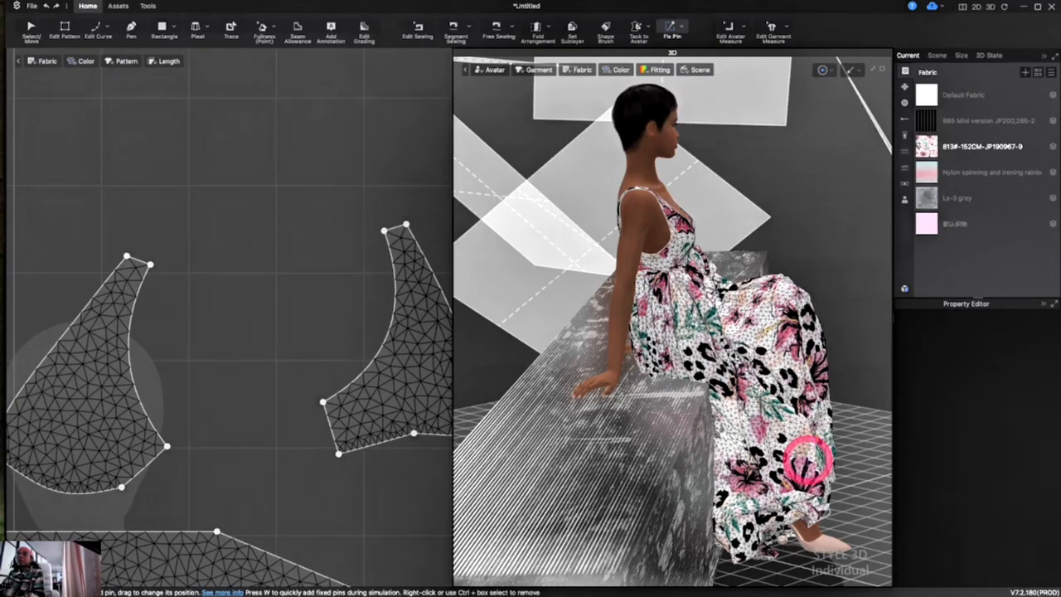
pyautogui.moveTo(738, 540); pyautogui.dragTo(731, 521)
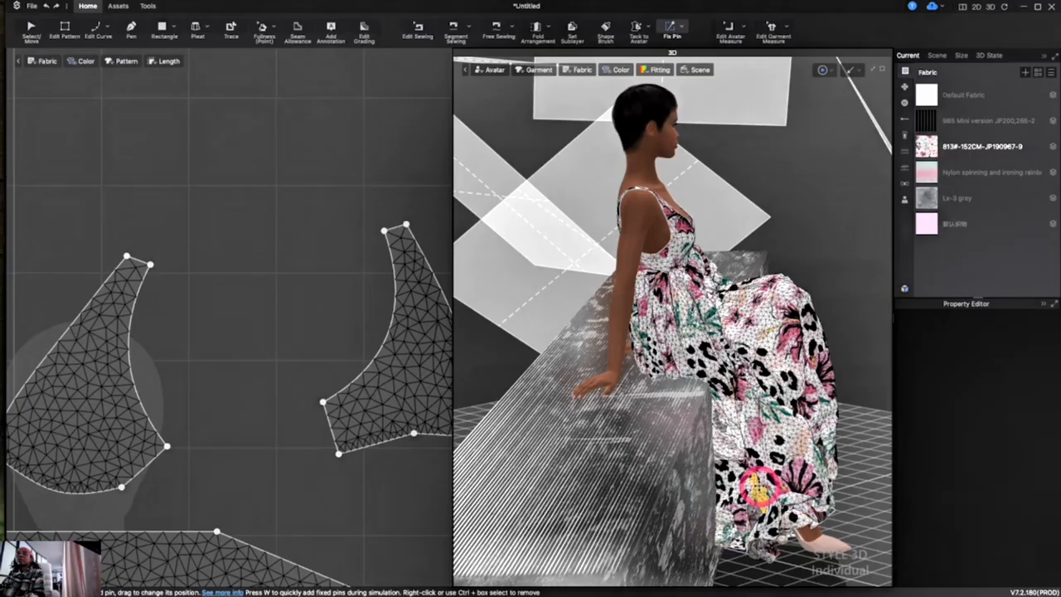
# Step: Pin the lower back of the skirt and pull it away from the bench toward the ankles
pyautogui.moveTo(760, 489); pyautogui.dragTo(744, 537)
pyautogui.moveTo(723, 492); pyautogui.dragTo(775, 483)
pyautogui.moveTo(756, 518); pyautogui.dragTo(733, 443)
pyautogui.moveTo(730, 485); pyautogui.dragTo(783, 461)
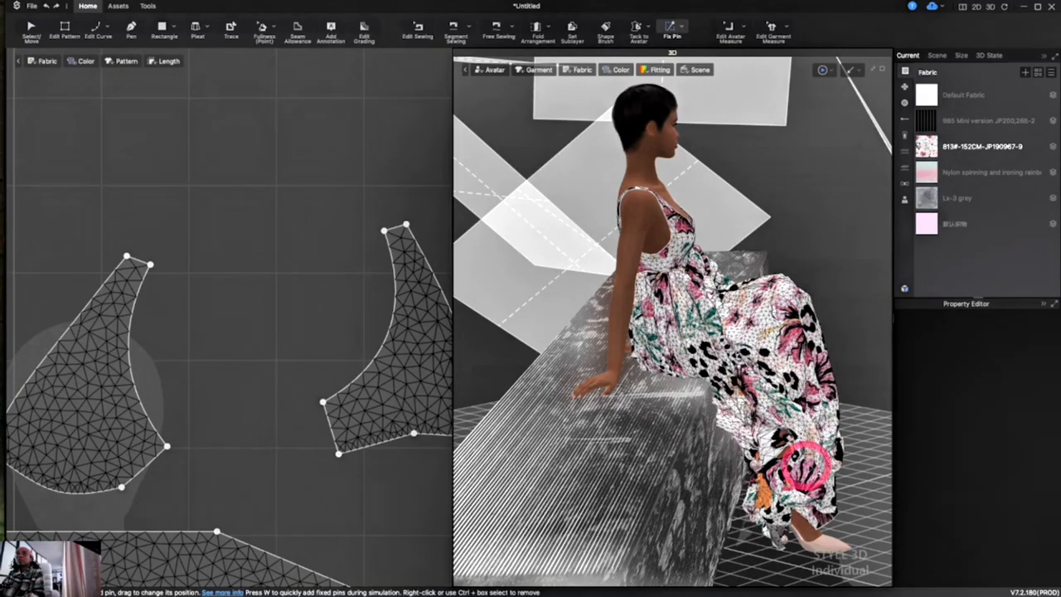
# Step: Fix patches of the skirt beneath the thigh and behind the knee, and raise them clear of the bench edge
pyautogui.moveTo(833, 487); pyautogui.dragTo(831, 487)
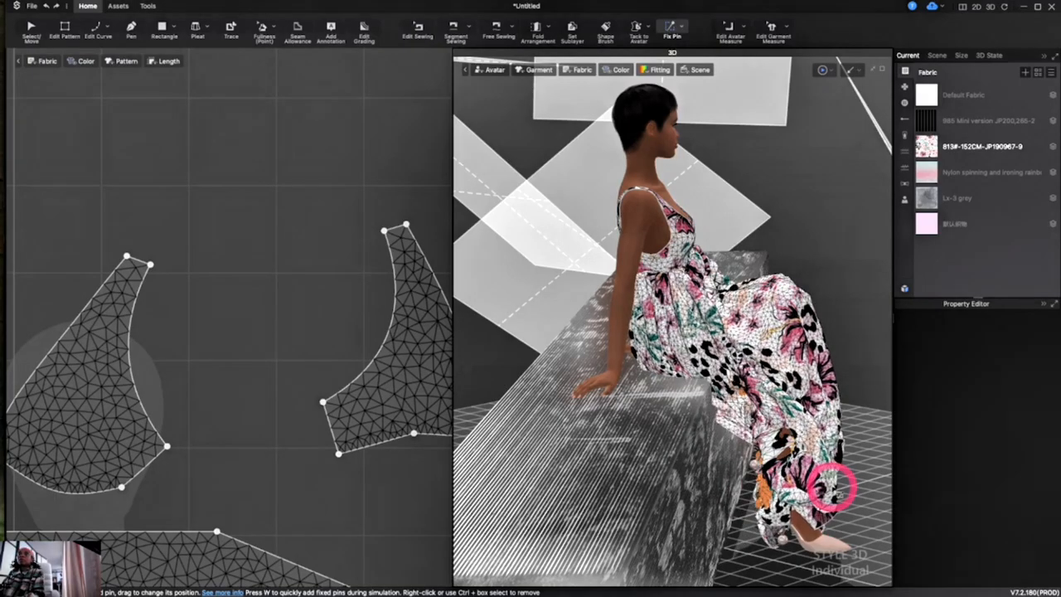
pyautogui.moveTo(724, 416); pyautogui.dragTo(729, 423)
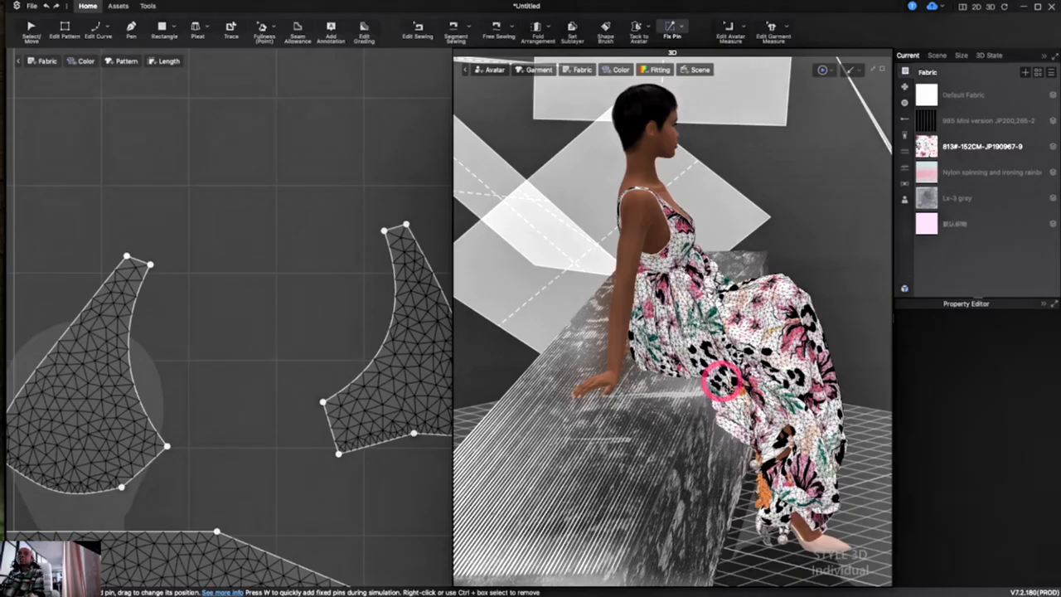
pyautogui.moveTo(726, 377); pyautogui.dragTo(722, 410)
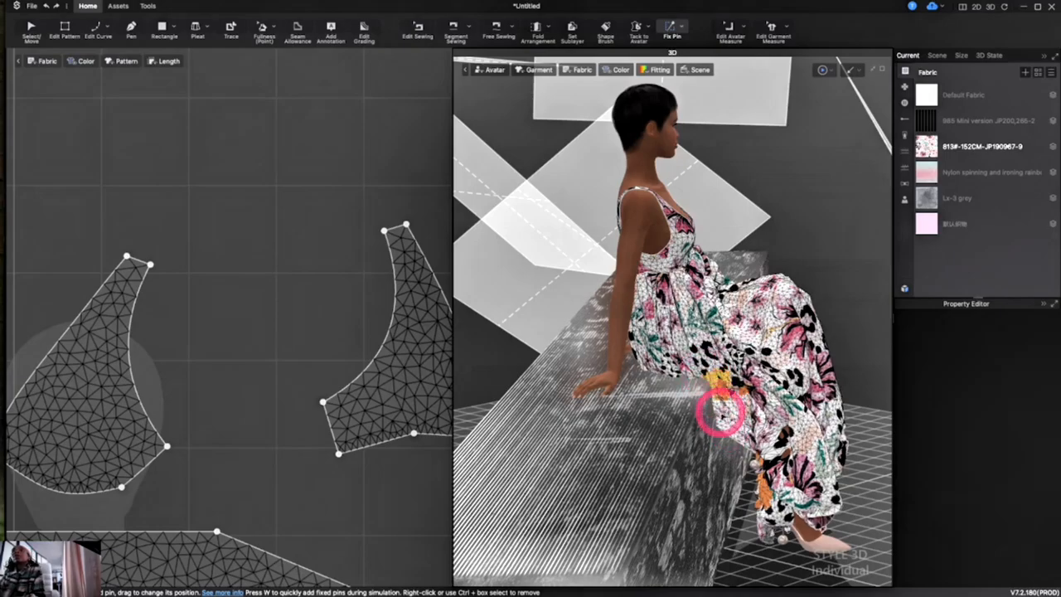
pyautogui.moveTo(755, 450); pyautogui.dragTo(710, 386)
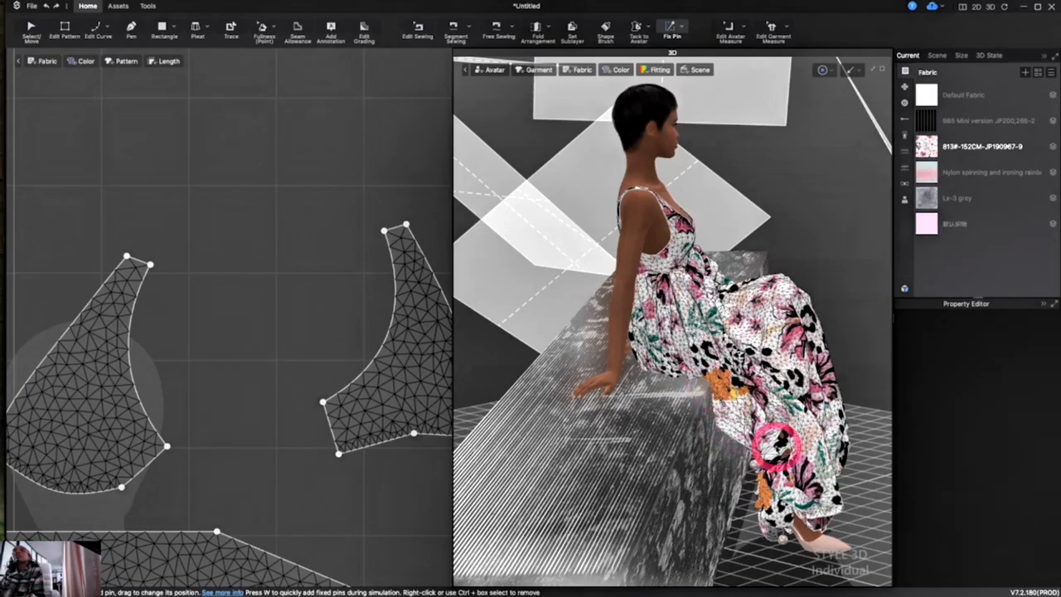
pyautogui.scroll(5, 775, 448)
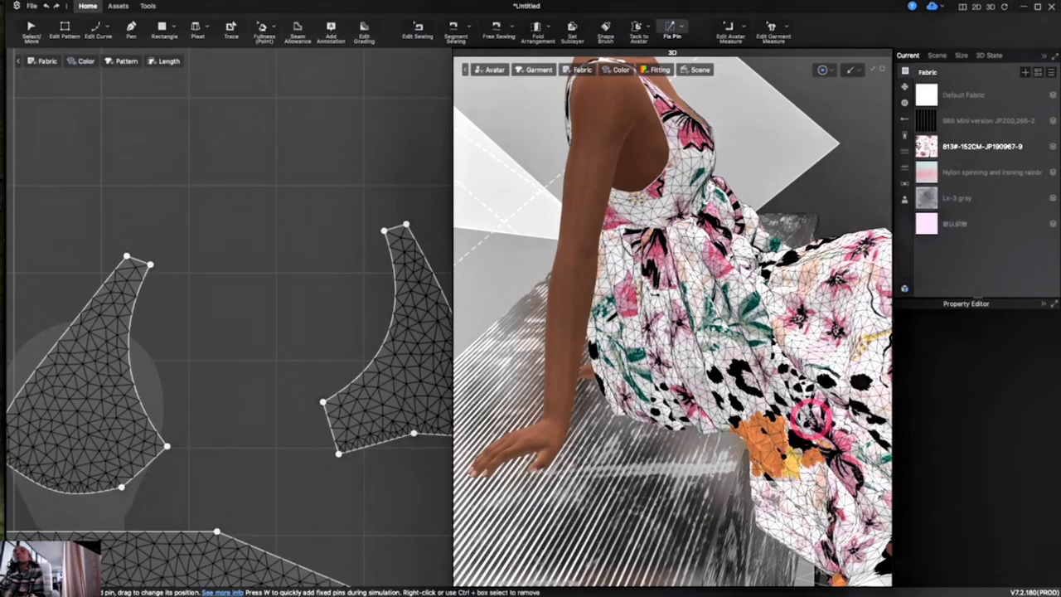
pyautogui.moveTo(811, 415); pyautogui.dragTo(813, 377)
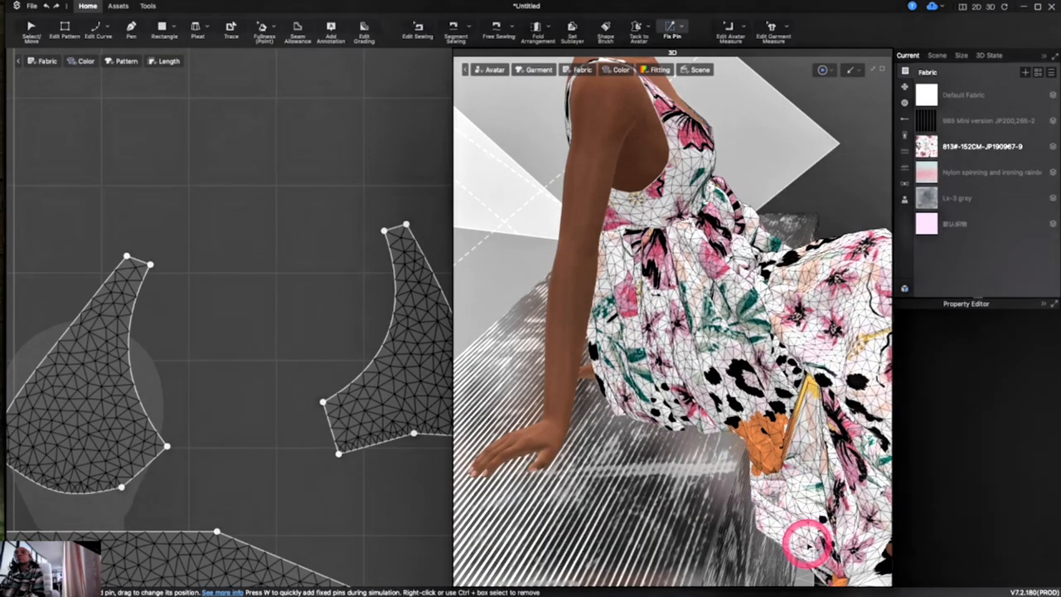
pyautogui.click(771, 485)
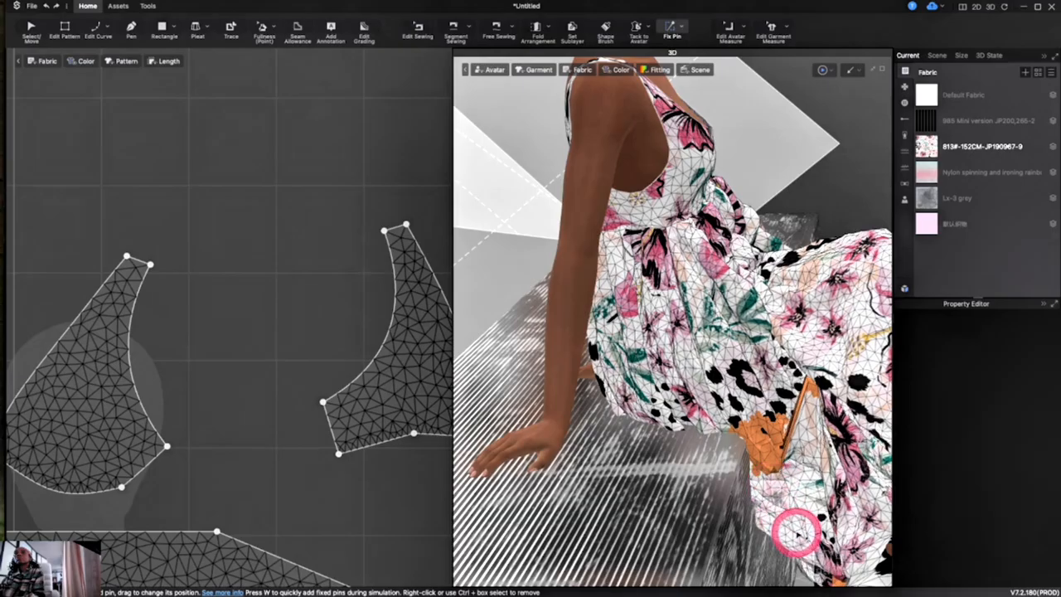
# Step: From a low angle, fix more skirt patches behind the calves and reposition them away from the bench
pyautogui.moveTo(797, 535); pyautogui.dragTo(800, 466, button='right')
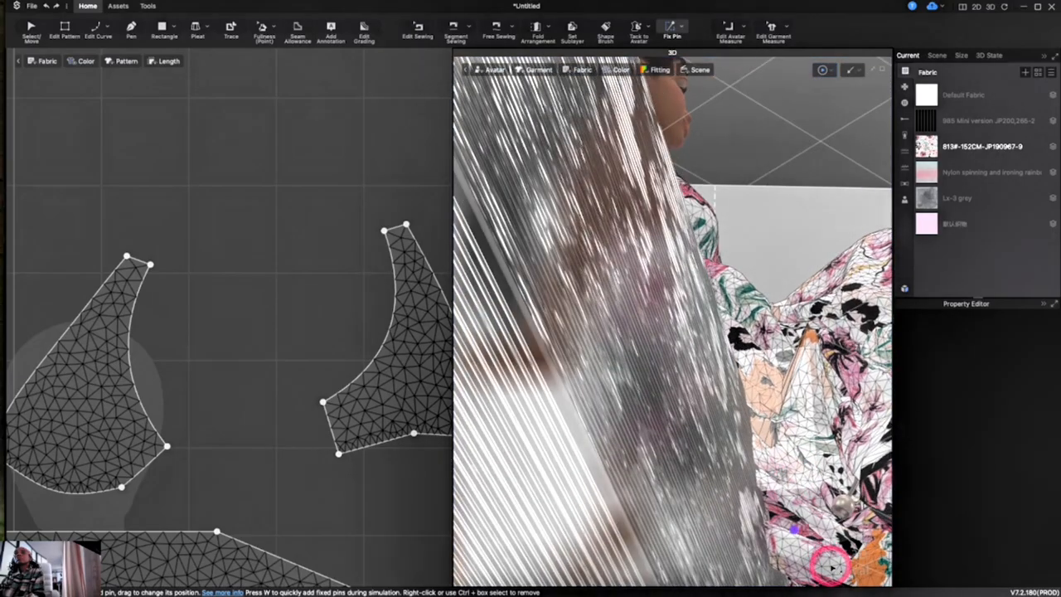
pyautogui.moveTo(833, 568); pyautogui.dragTo(778, 470)
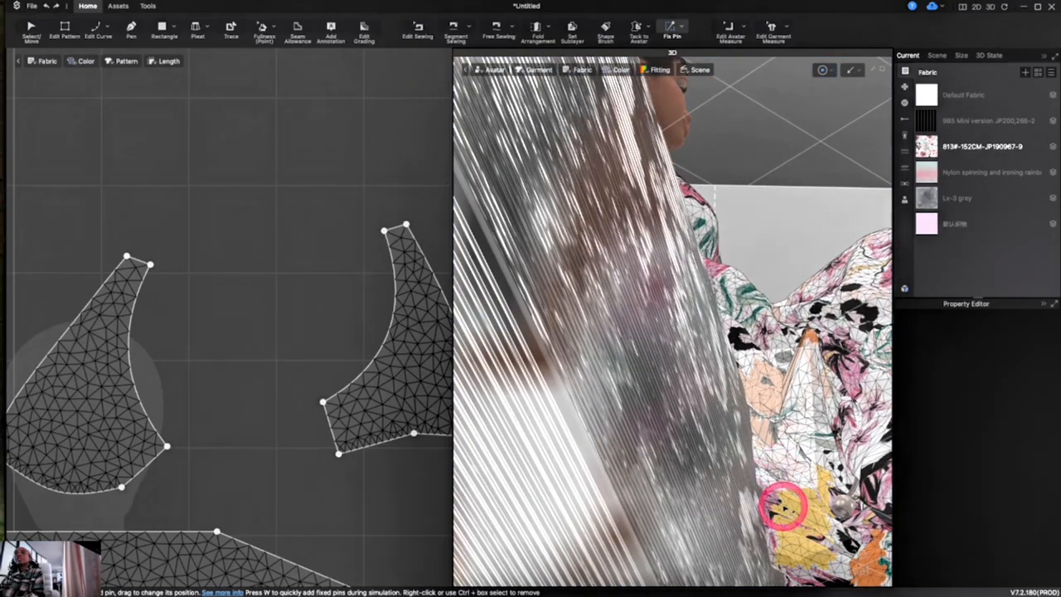
pyautogui.moveTo(784, 507); pyautogui.dragTo(843, 535)
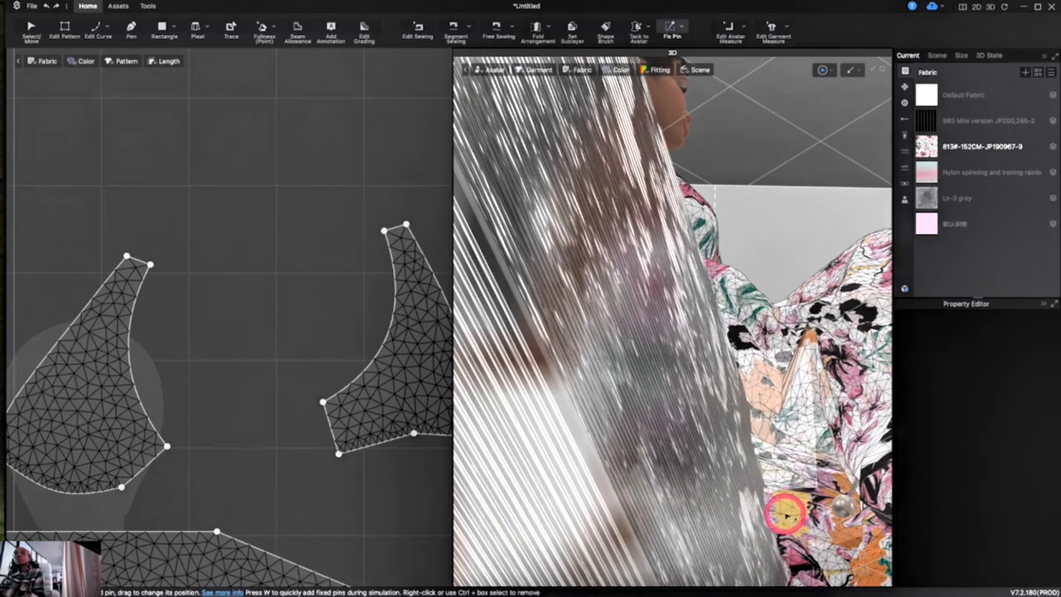
pyautogui.moveTo(852, 515); pyautogui.dragTo(778, 473)
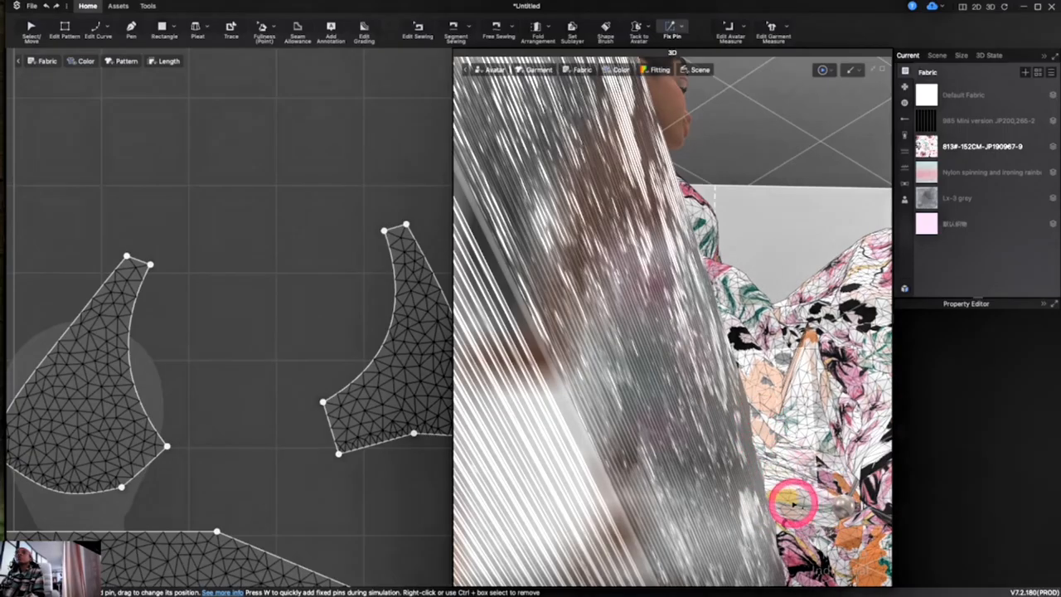
pyautogui.moveTo(851, 474); pyautogui.dragTo(814, 469)
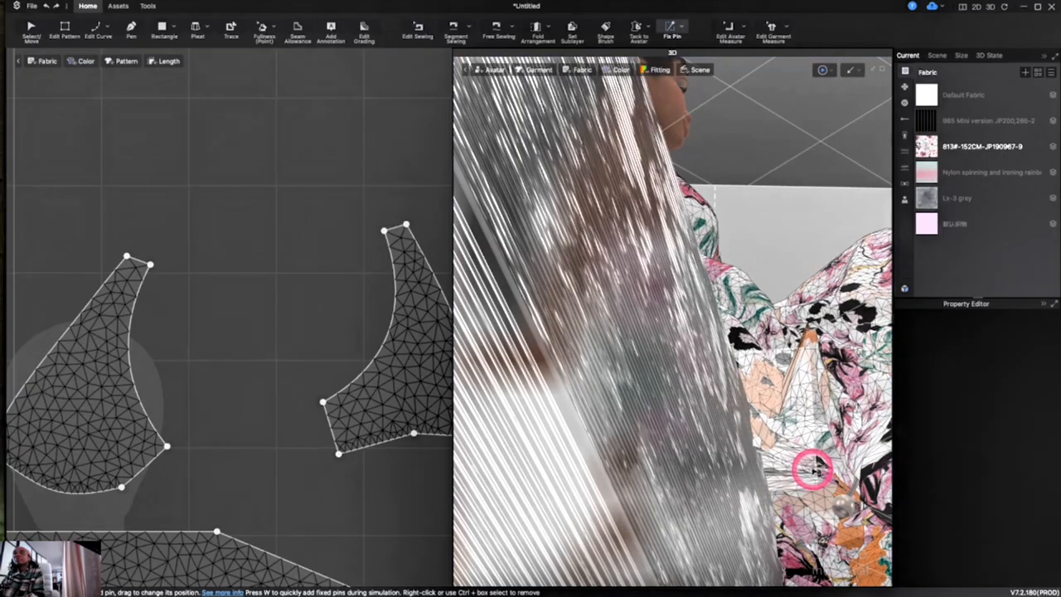
pyautogui.moveTo(757, 383); pyautogui.dragTo(771, 407)
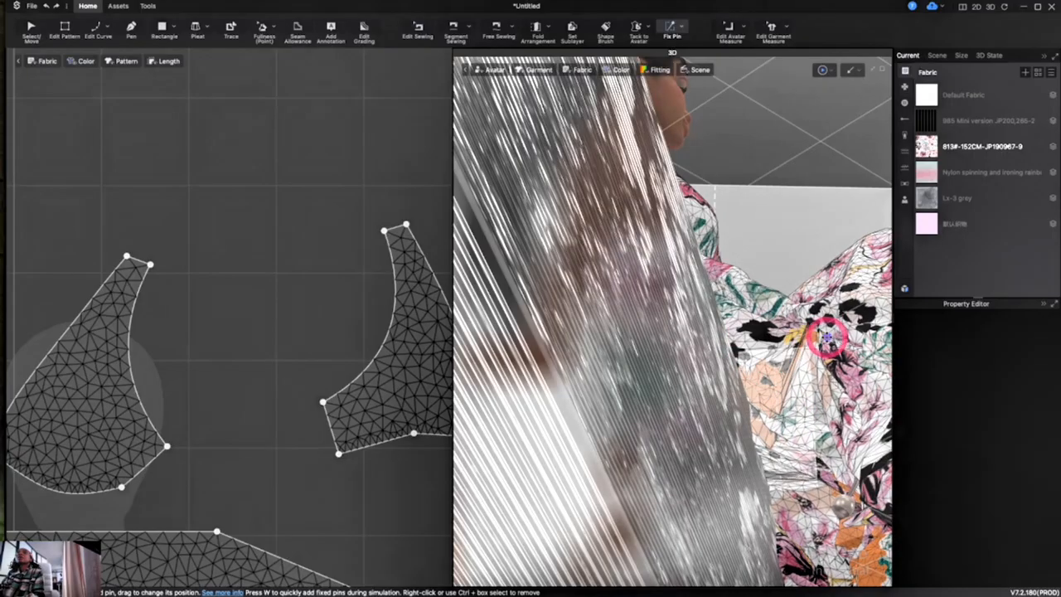
# Step: Switch to Select/Move and delete the area light Key_Light2 in front of the avatar
pyautogui.moveTo(810, 340); pyautogui.dragTo(634, 383, button='right')
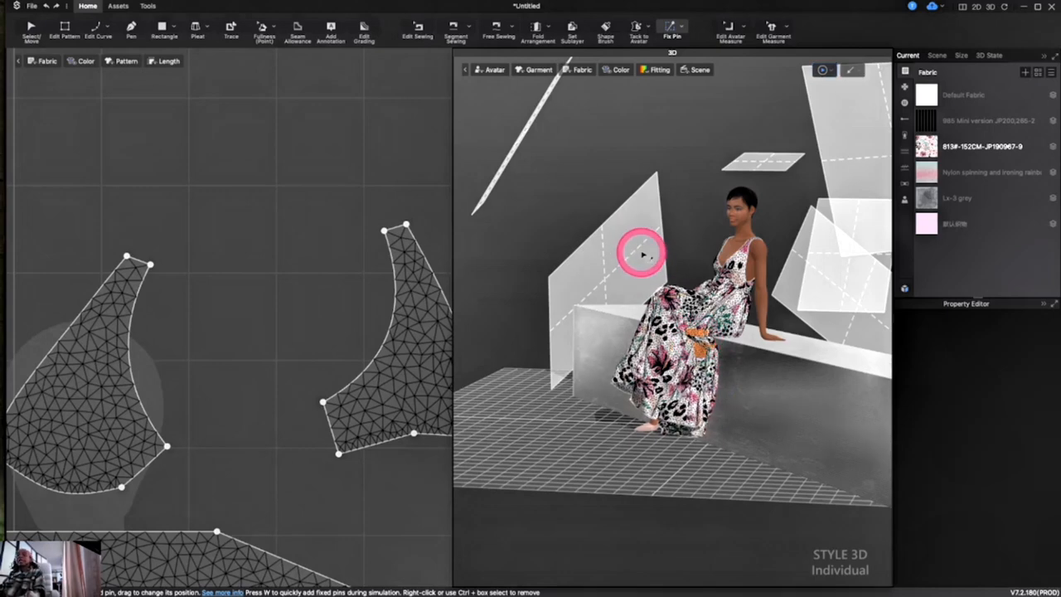
pyautogui.press('q')
pyautogui.click(644, 240)
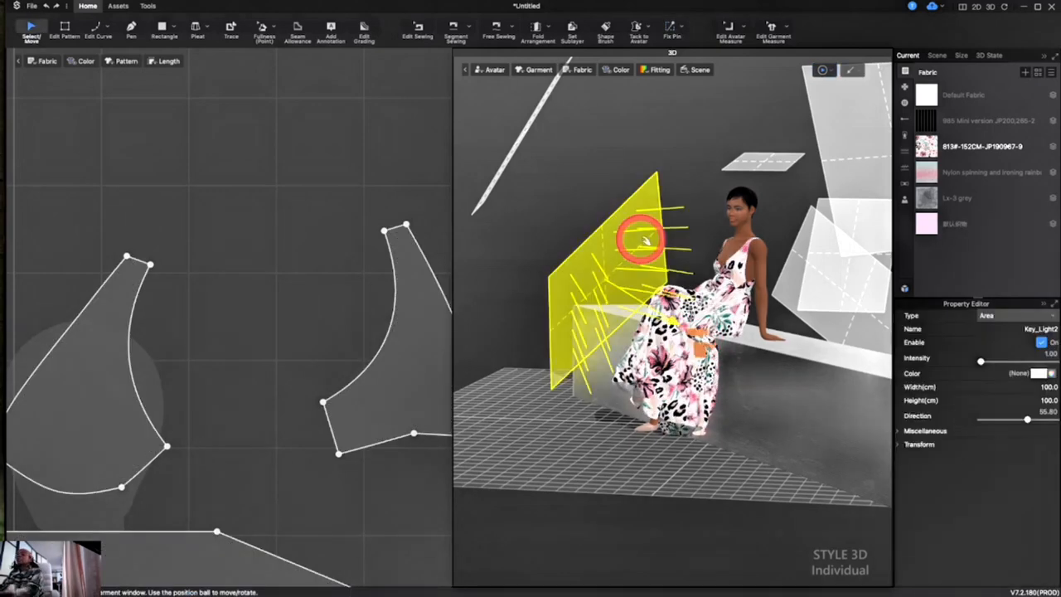
pyautogui.press('Delete')
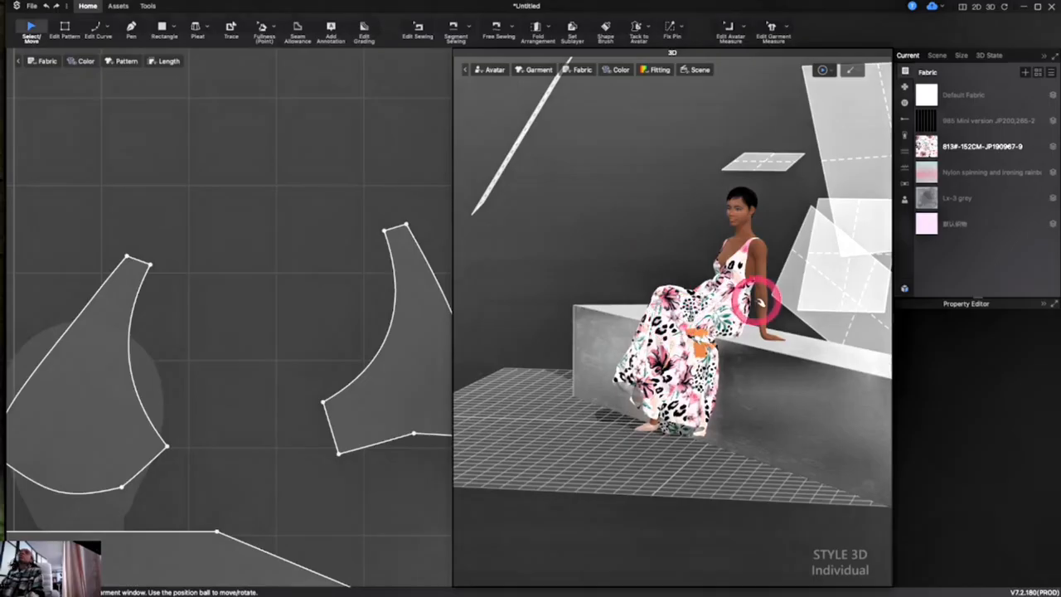
# Step: With Fix Pin (Box), delete all pins from the skirt around the knee and let the fabric drape freely
pyautogui.scroll(5, 758, 303)
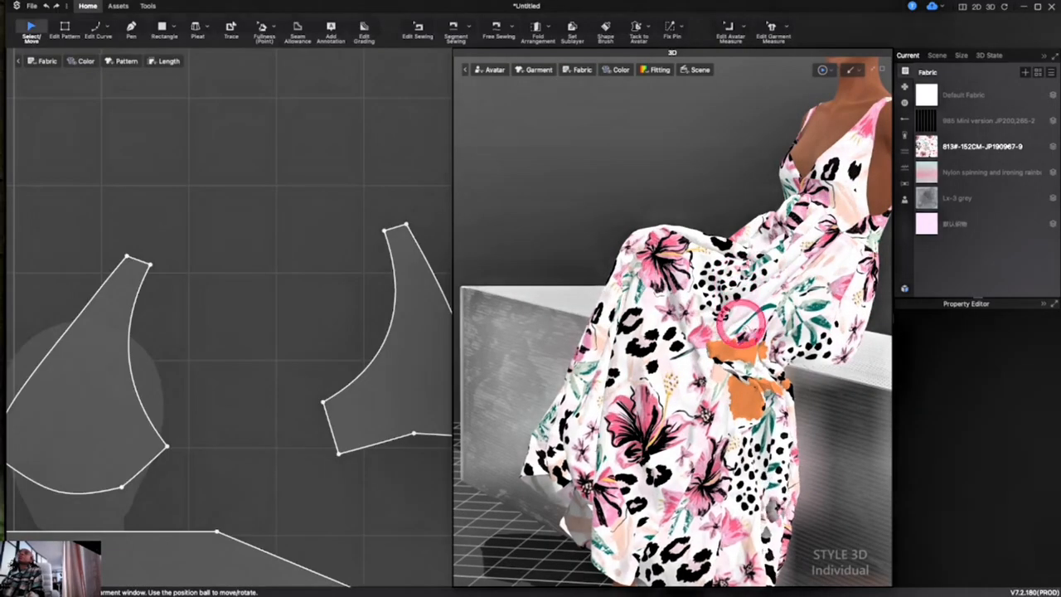
pyautogui.click(682, 26)
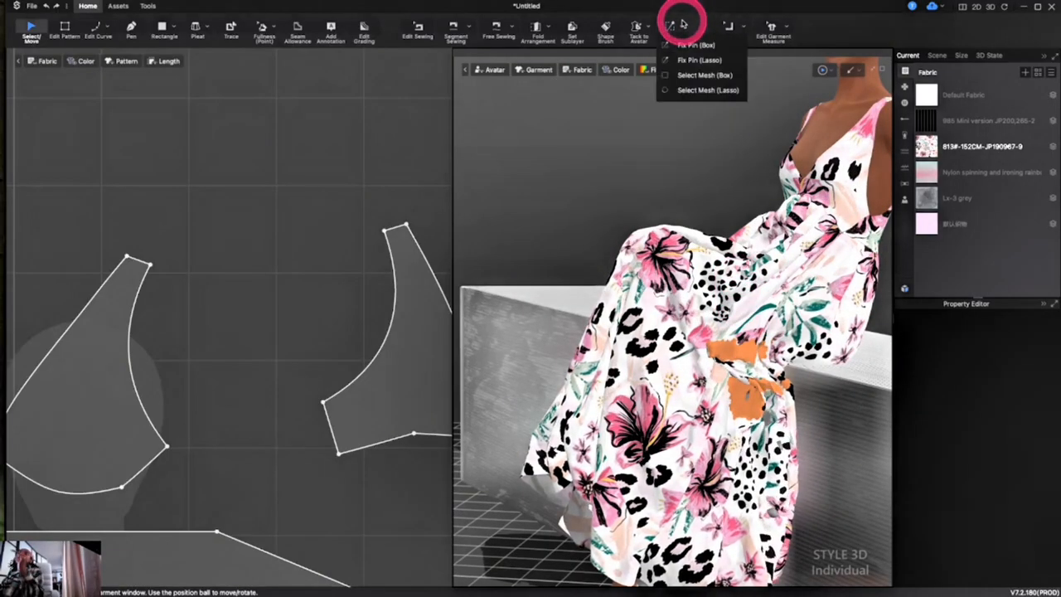
pyautogui.click(692, 44)
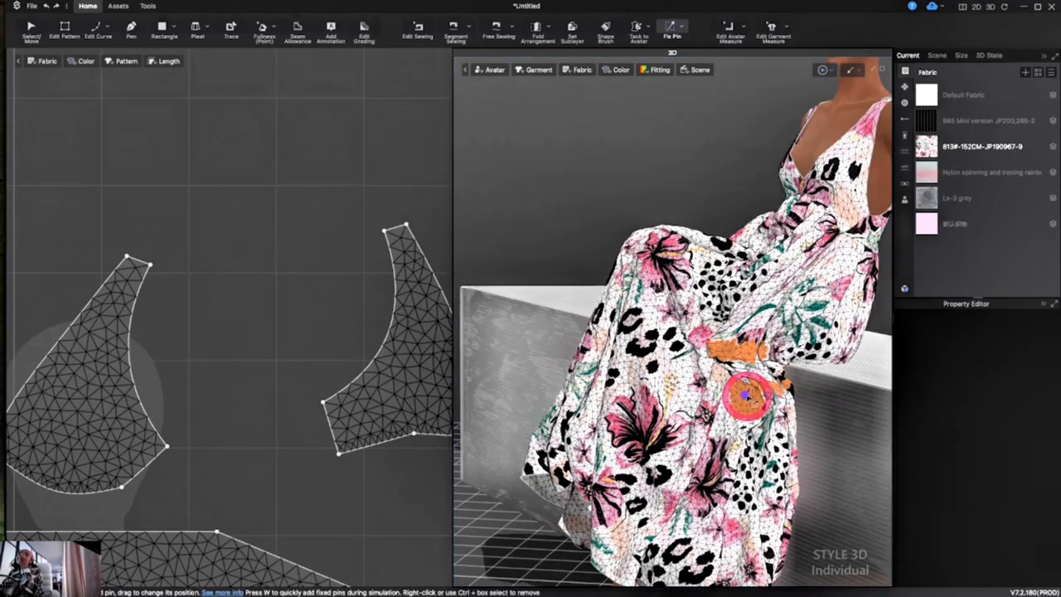
pyautogui.rightClick(746, 396)
pyautogui.click(763, 424)
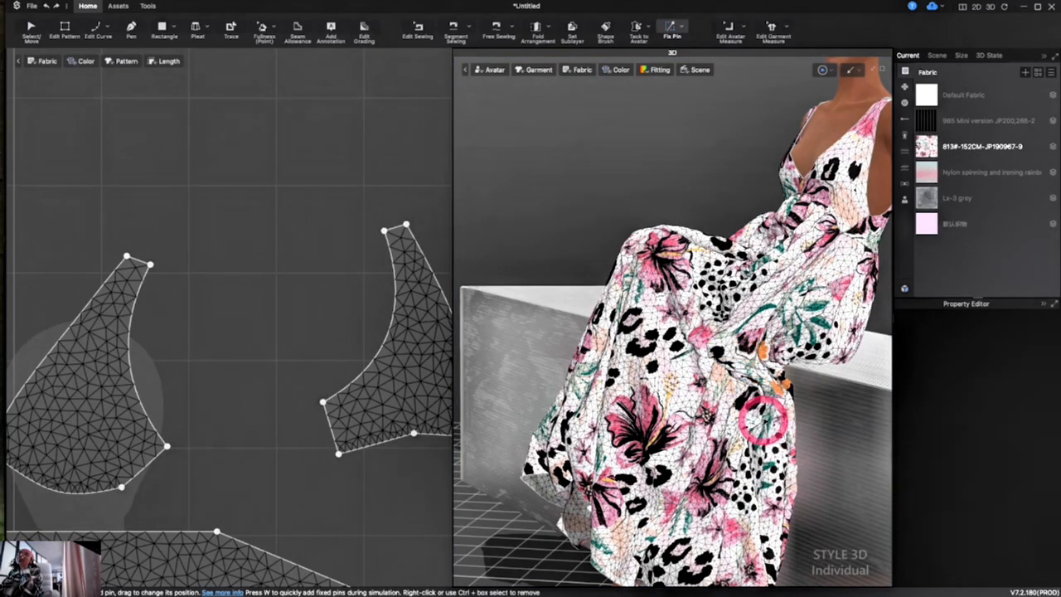
pyautogui.rightClick(762, 352)
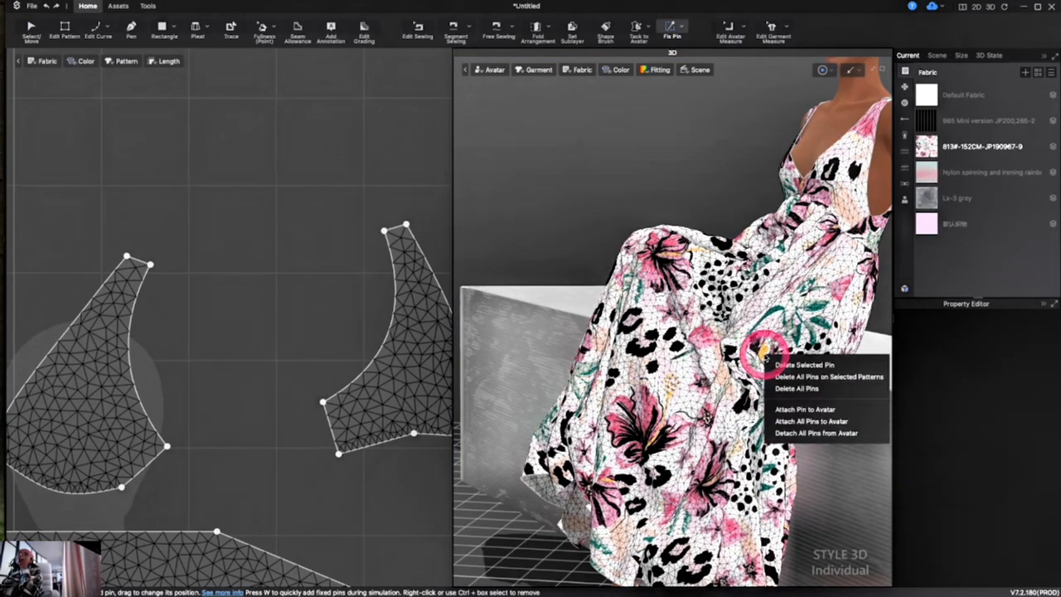
pyautogui.click(792, 388)
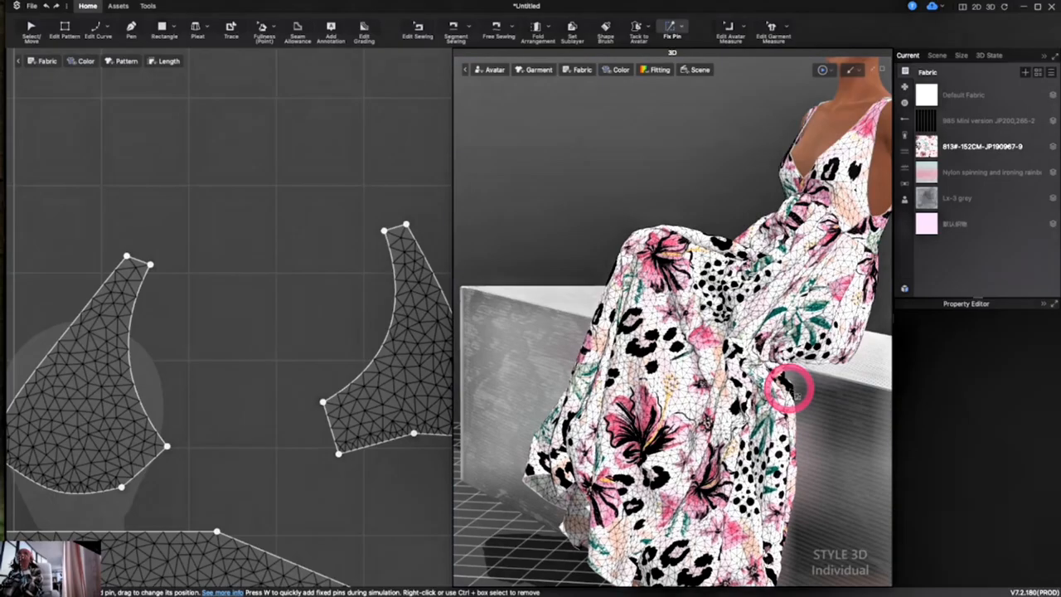
pyautogui.scroll(5, 860, 481)
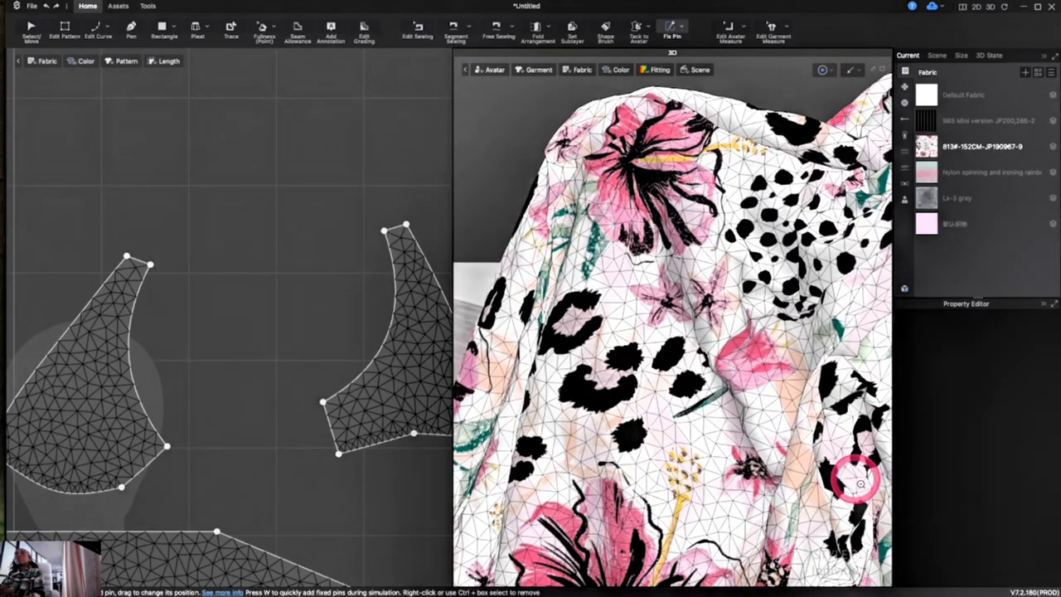
pyautogui.scroll(-10, 858, 481)
pyautogui.moveTo(860, 485); pyautogui.dragTo(827, 478, button='right')
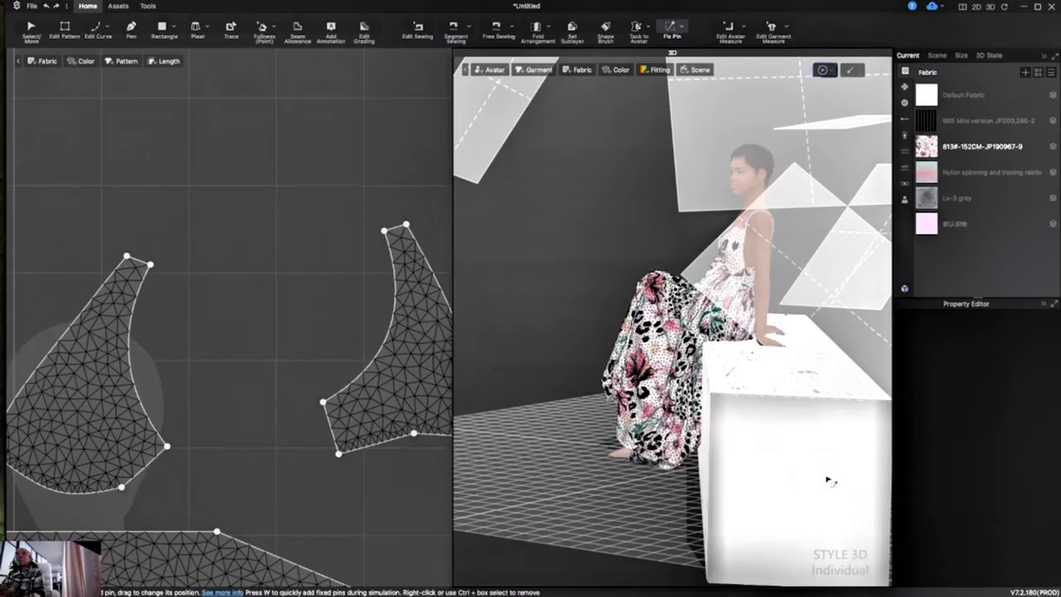
pyautogui.moveTo(832, 481); pyautogui.dragTo(857, 476, button='right')
# Step: Delete the area lights beside and above the avatar, including Bounce_Light2, to clear the view
pyautogui.click(31, 29)
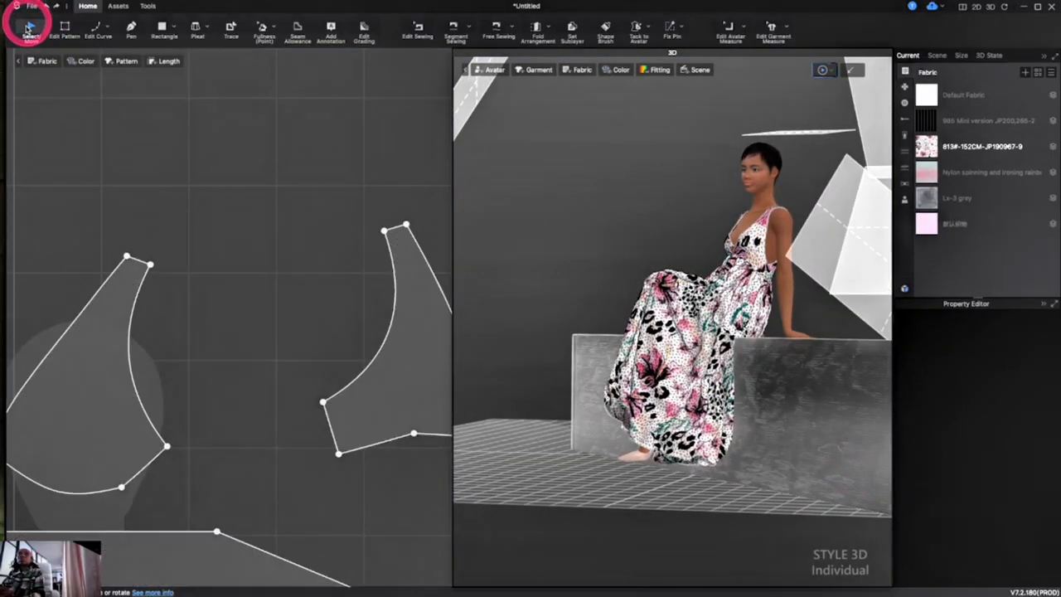
pyautogui.click(120, 101)
pyautogui.moveTo(797, 514)
pyautogui.mouseDown(button='right')
pyautogui.moveTo(758, 516)
pyautogui.moveTo(1019, 517)
pyautogui.moveTo(782, 493)
pyautogui.moveTo(838, 509)
pyautogui.moveTo(813, 505)
pyautogui.mouseUp(button='right')
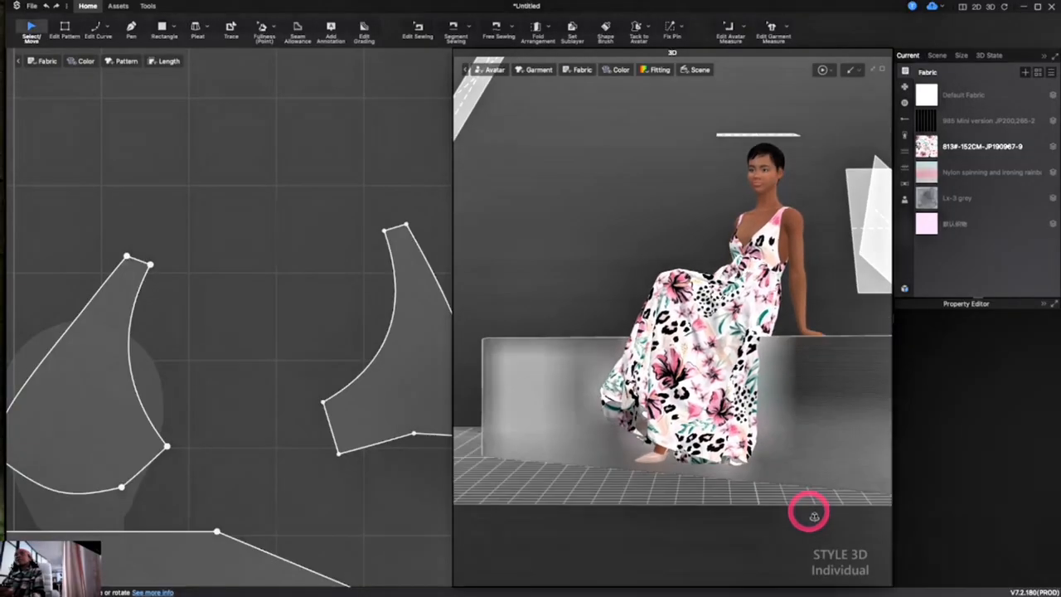
pyautogui.click(877, 251)
pyautogui.press('Delete')
pyautogui.click(874, 252)
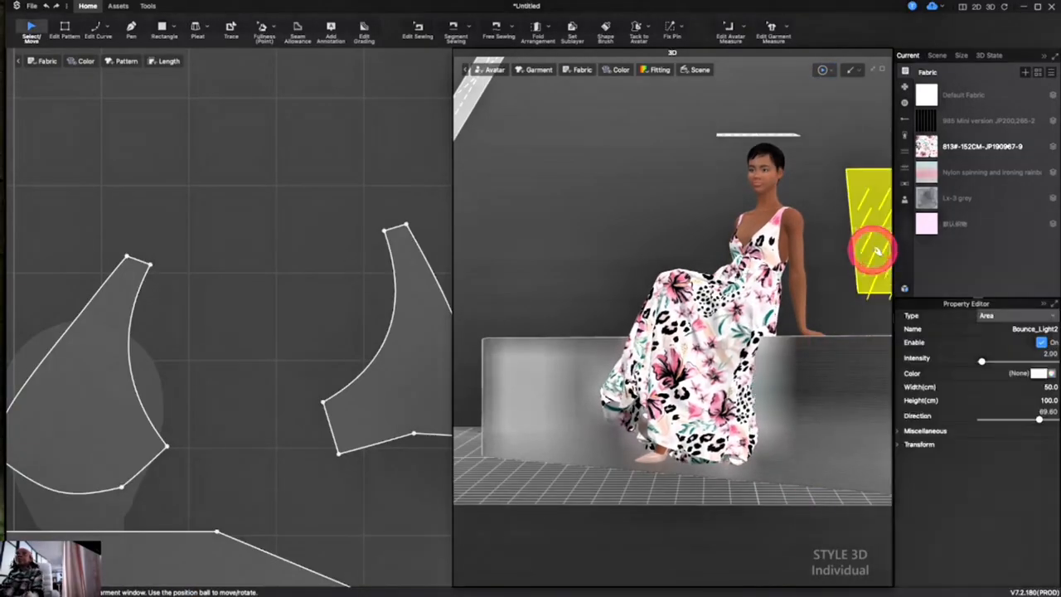
pyautogui.press('Delete')
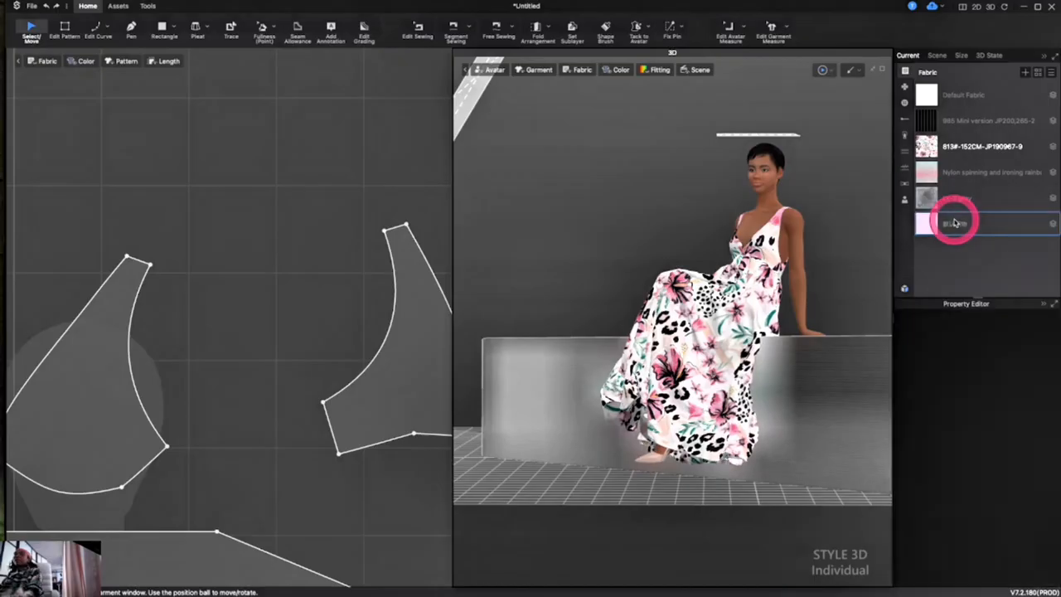
pyautogui.click(468, 97)
pyautogui.press('Delete')
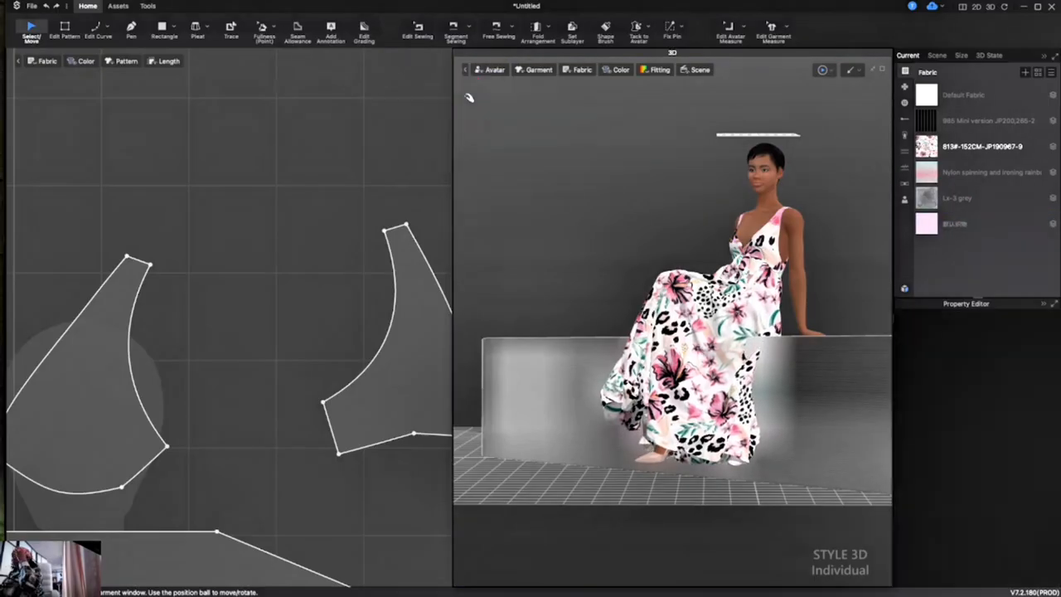
pyautogui.click(762, 134)
pyautogui.press('Delete')
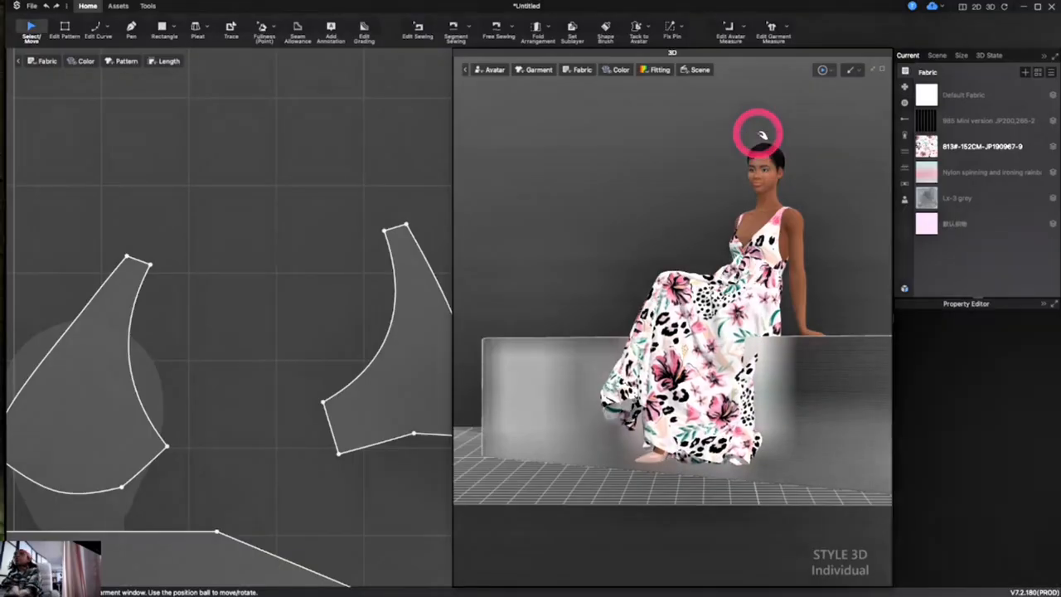
# Step: Pull the front and back skirt panels at the thigh clear of the bench during simulation, and select the Glass_Box
pyautogui.scroll(-2, 823, 234)
pyautogui.moveTo(823, 238)
pyautogui.mouseDown(button='right')
pyautogui.moveTo(782, 237)
pyautogui.moveTo(818, 238)
pyautogui.mouseUp(button='right')
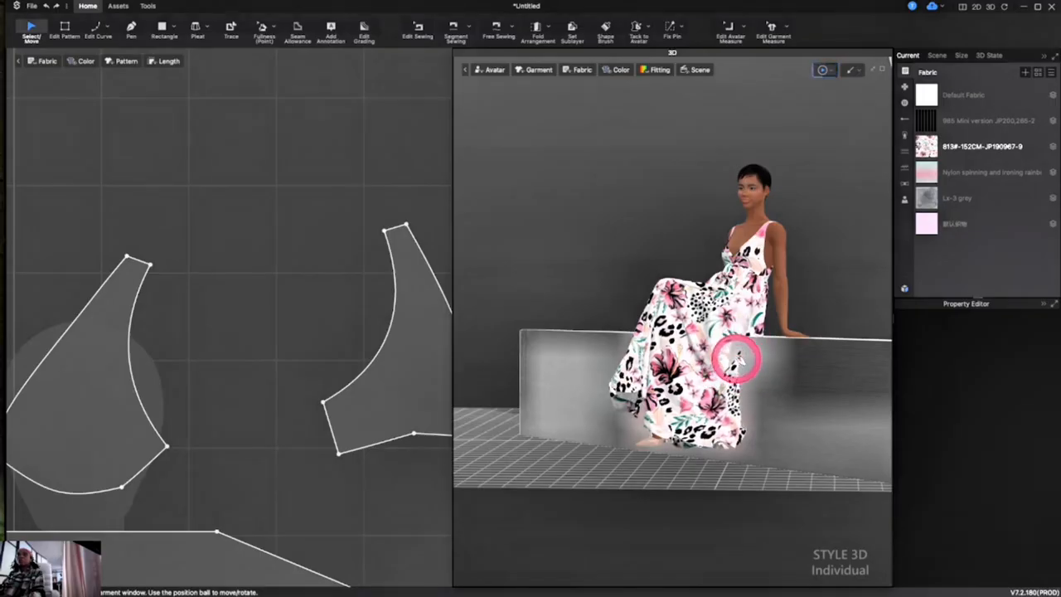
pyautogui.click(736, 360)
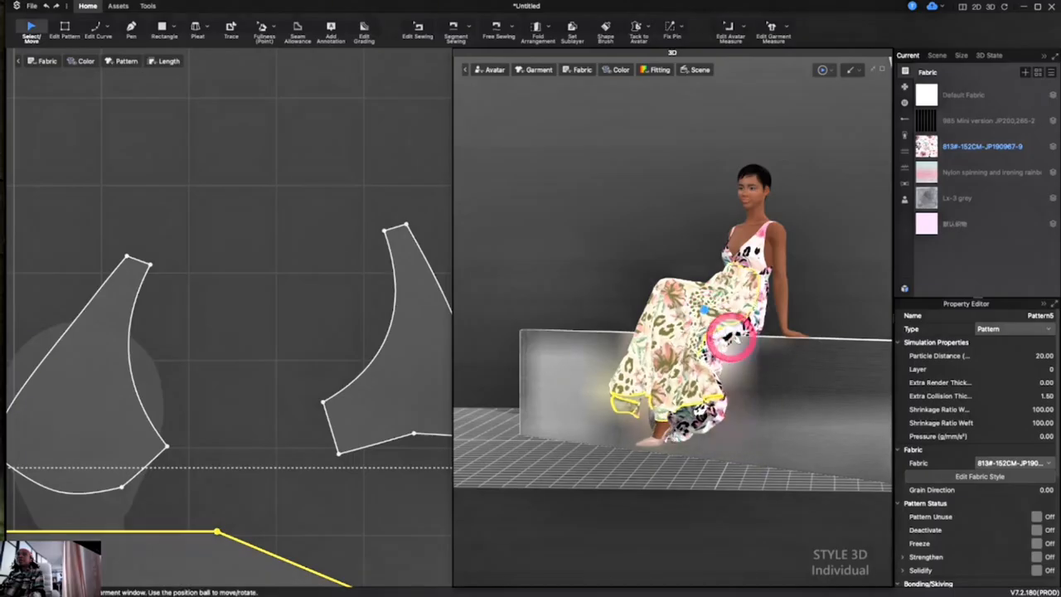
pyautogui.click(720, 331)
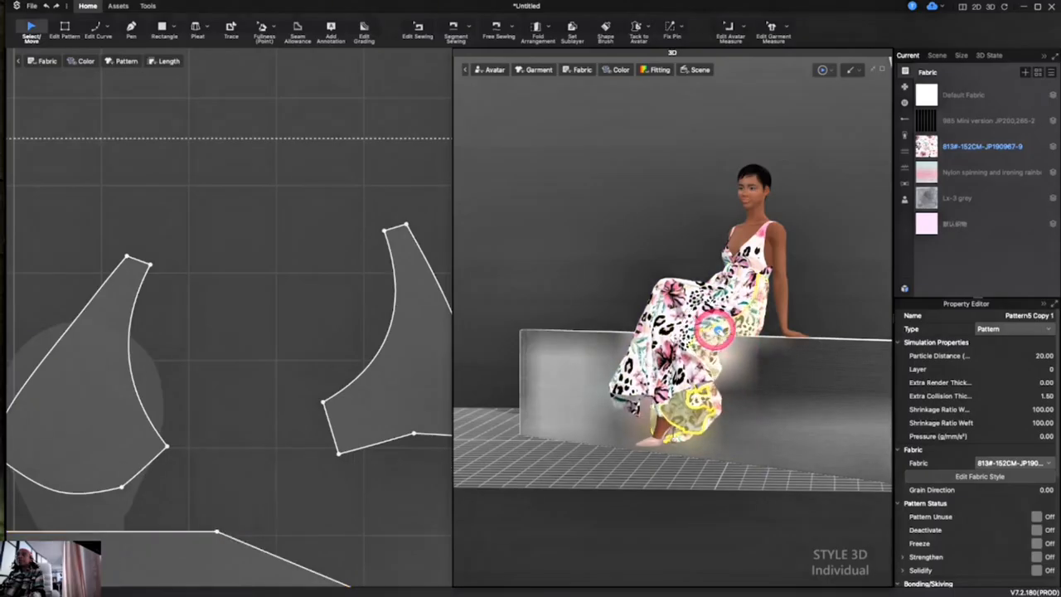
pyautogui.click(756, 425)
pyautogui.moveTo(753, 425); pyautogui.dragTo(767, 401, button='right')
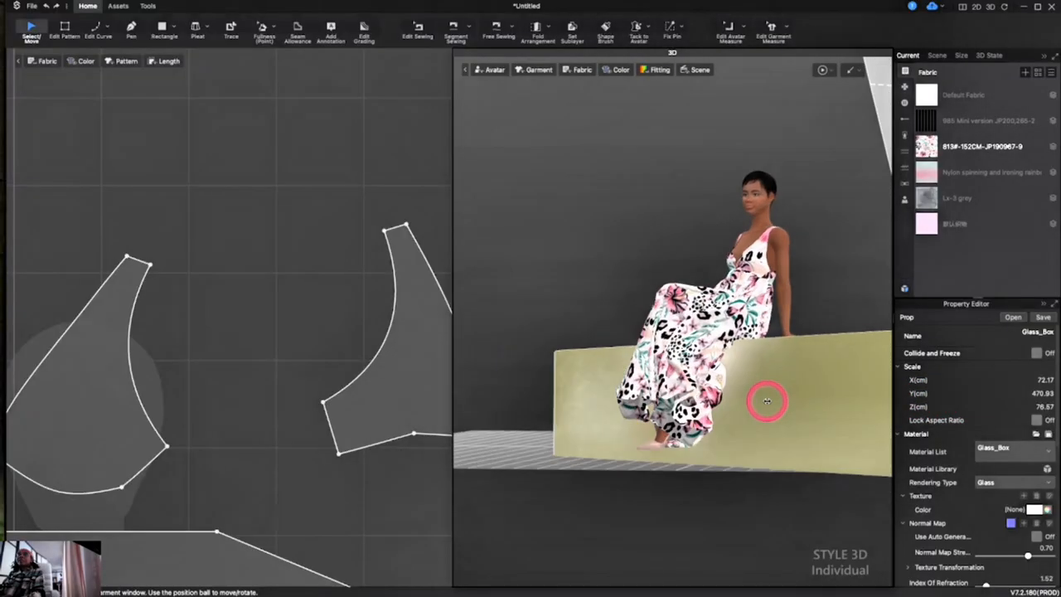